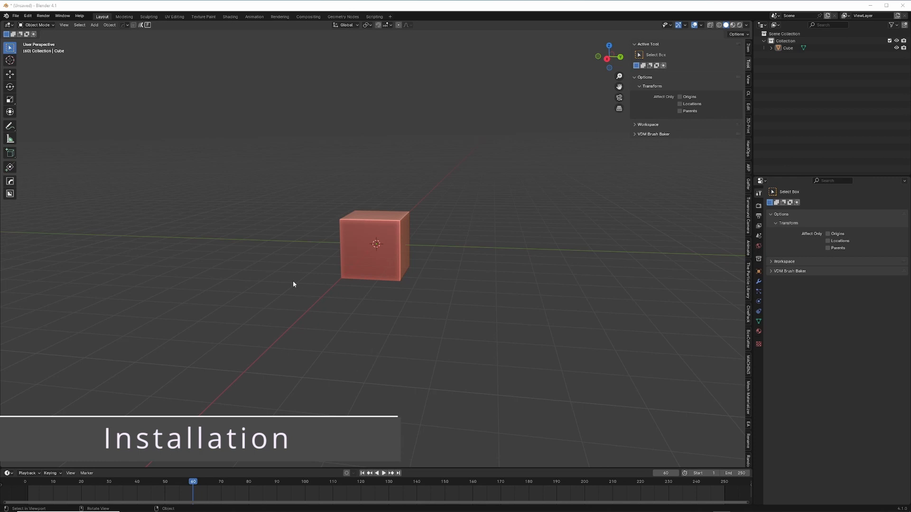
Install the add-on from Follow camera.zip in the preferences and enable Follow me Camera
click(29, 16)
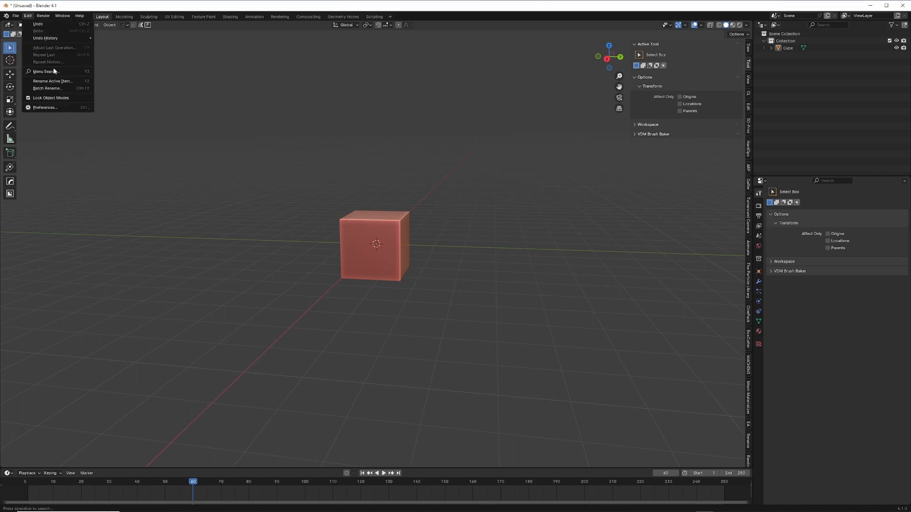
click(58, 109)
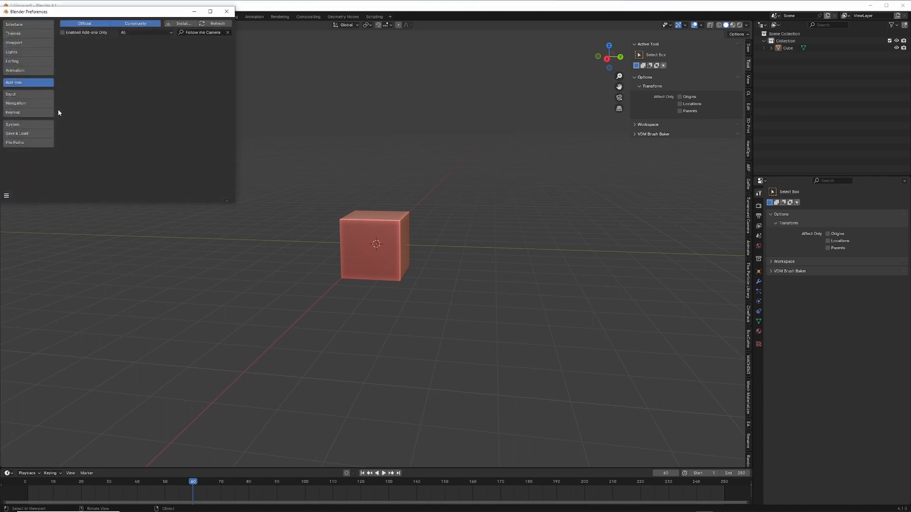
click(194, 23)
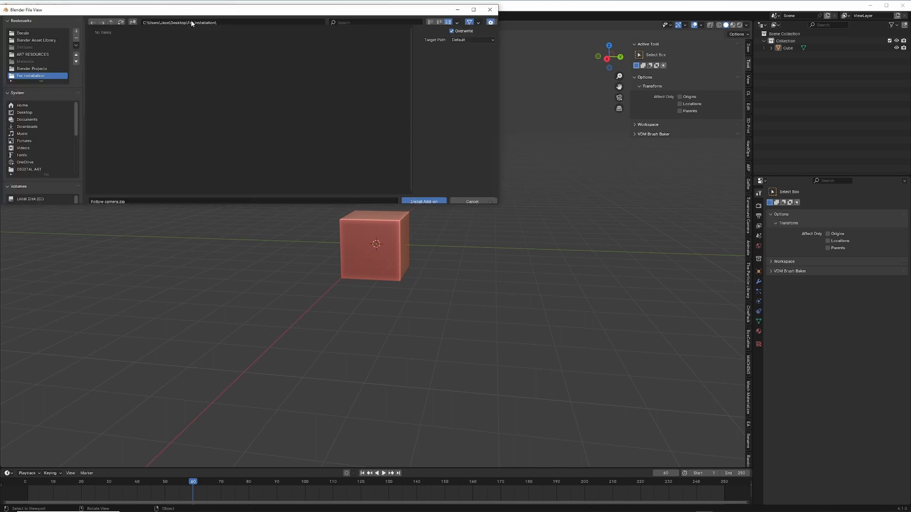
click(146, 60)
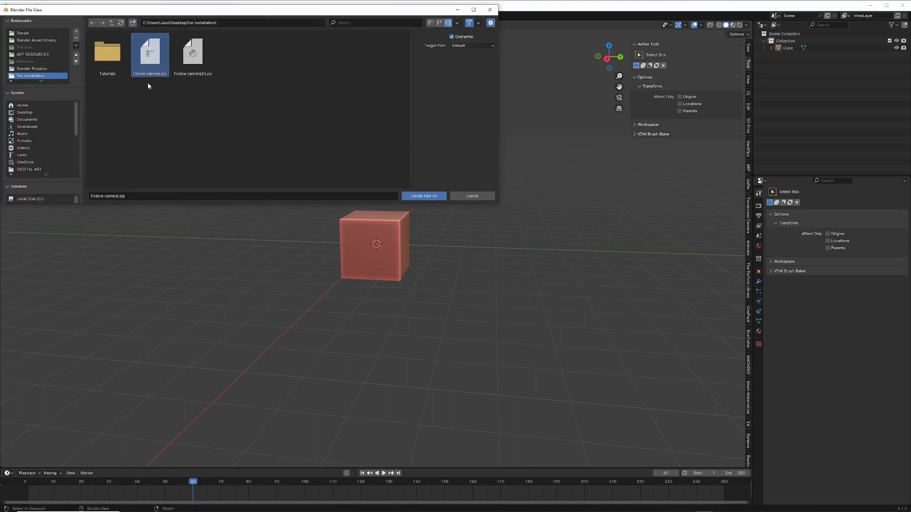
click(423, 196)
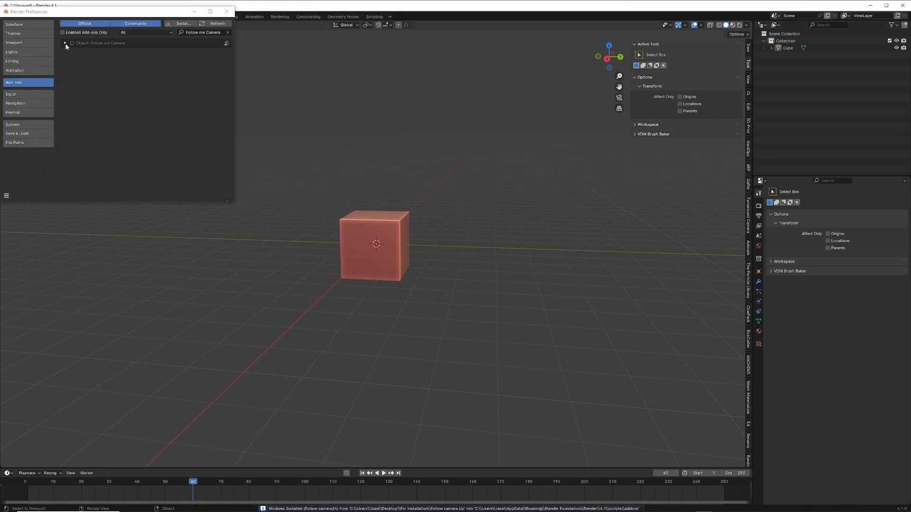
click(71, 44)
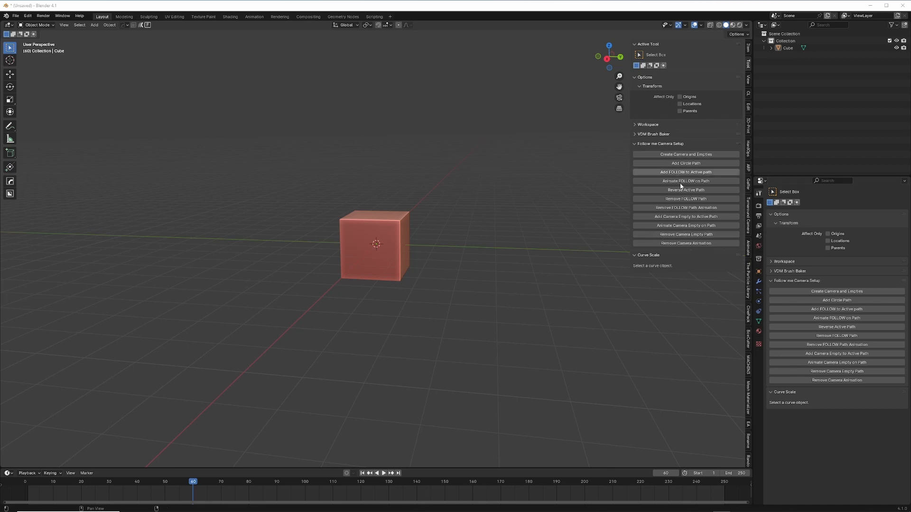
Show the Follow me Camera Setup tools in the viewport sidebar and create the camera with its empties
click(749, 52)
click(747, 64)
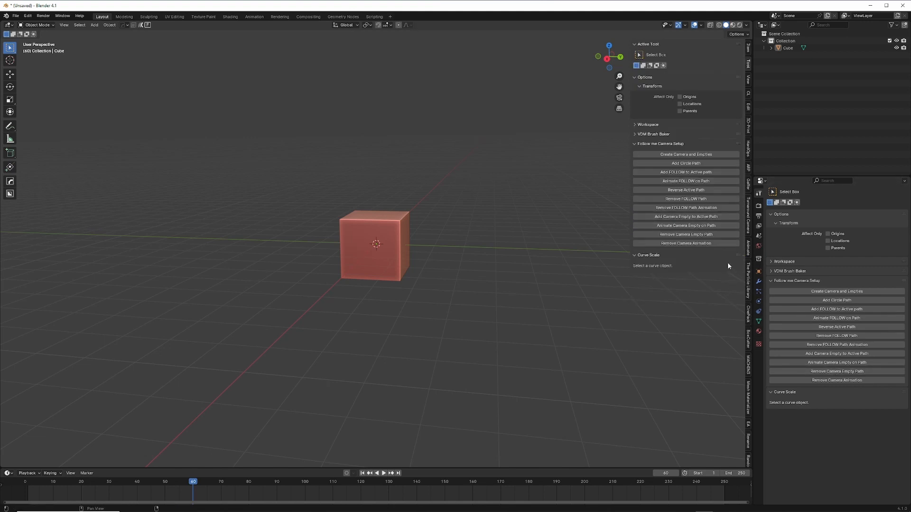
key(n)
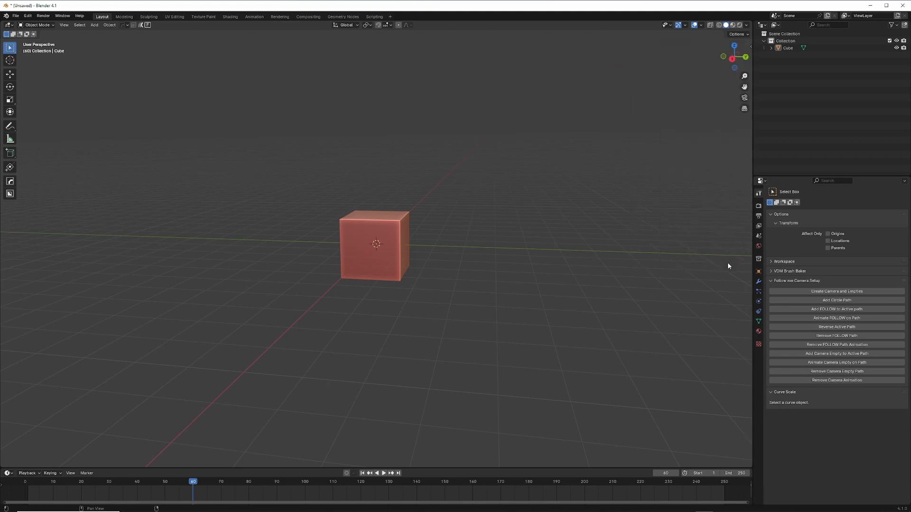
key(n)
key(n)
key(n)
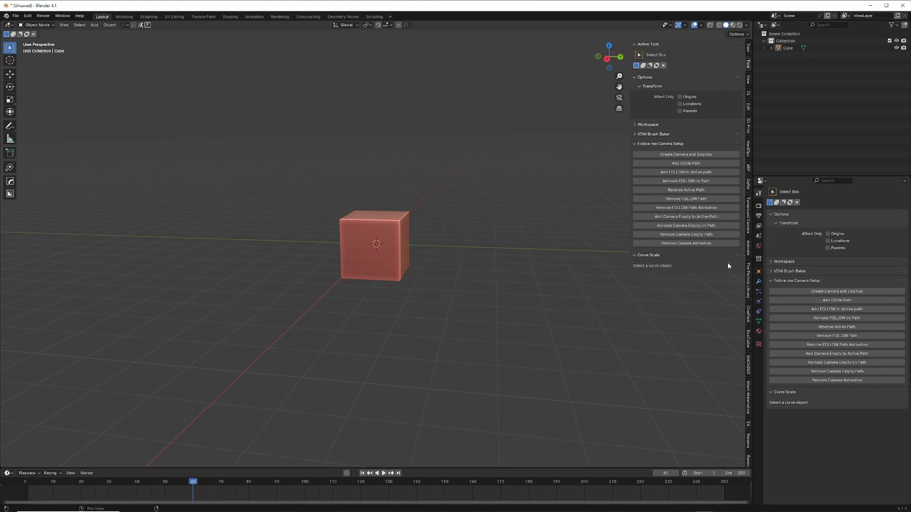
key(n)
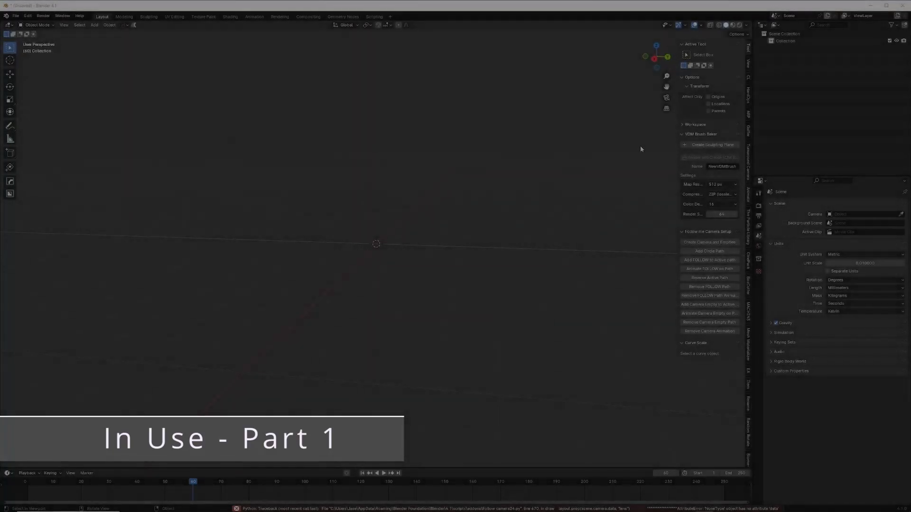
click(710, 242)
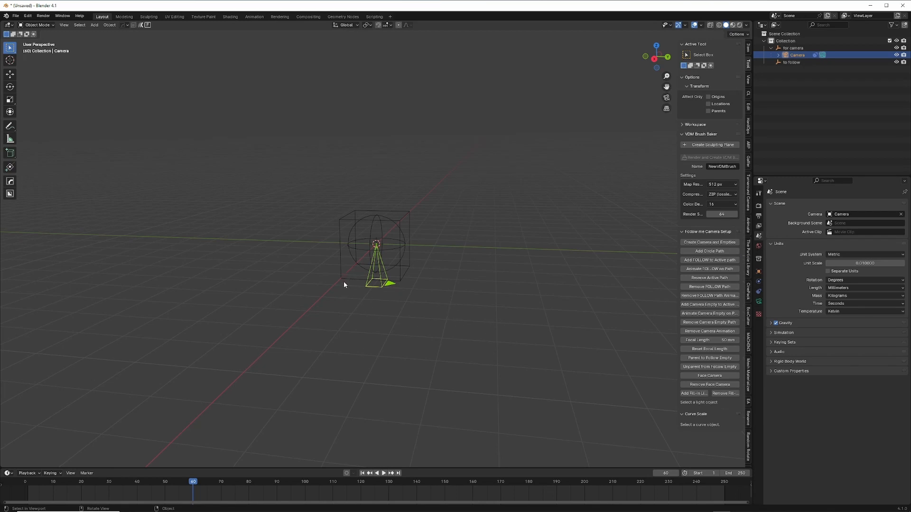
click(349, 251)
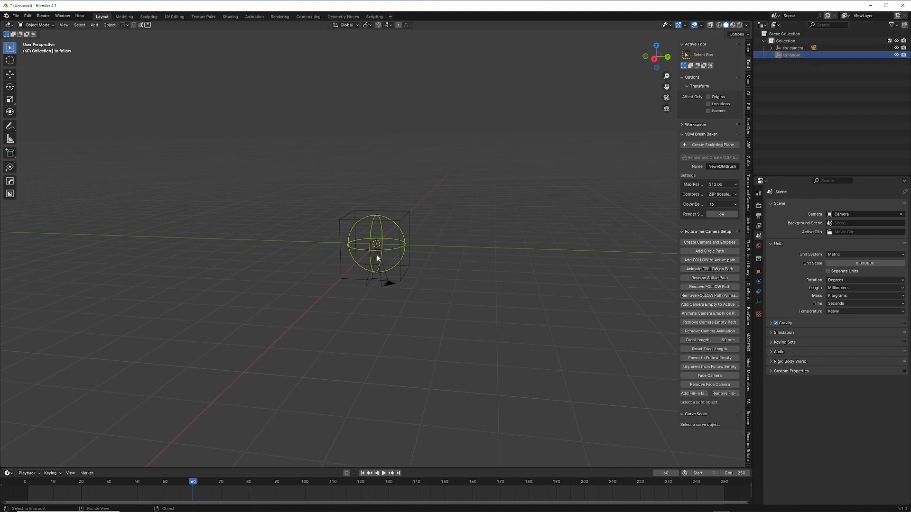
key(g)
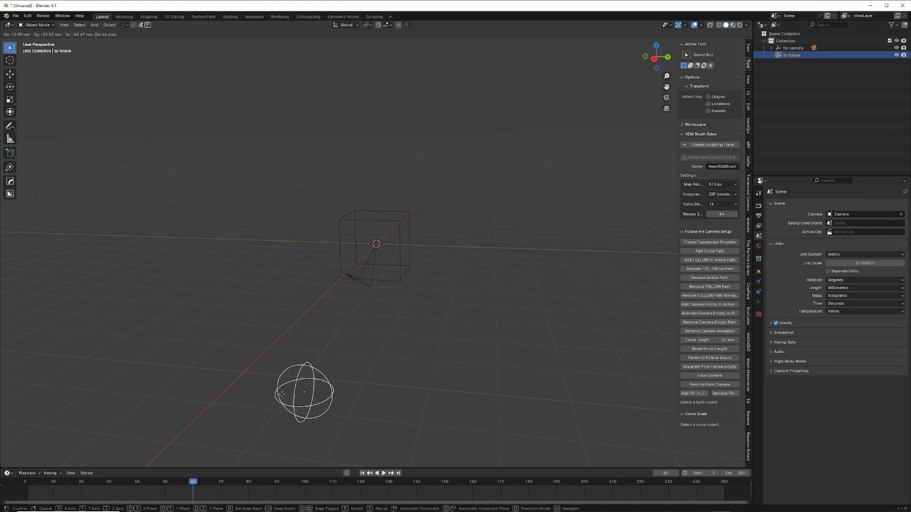
right_click(423, 212)
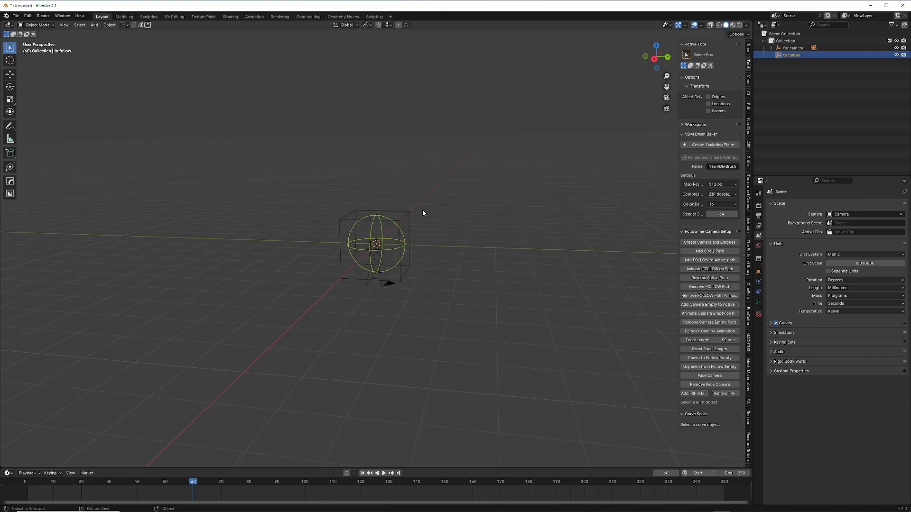
click(409, 212)
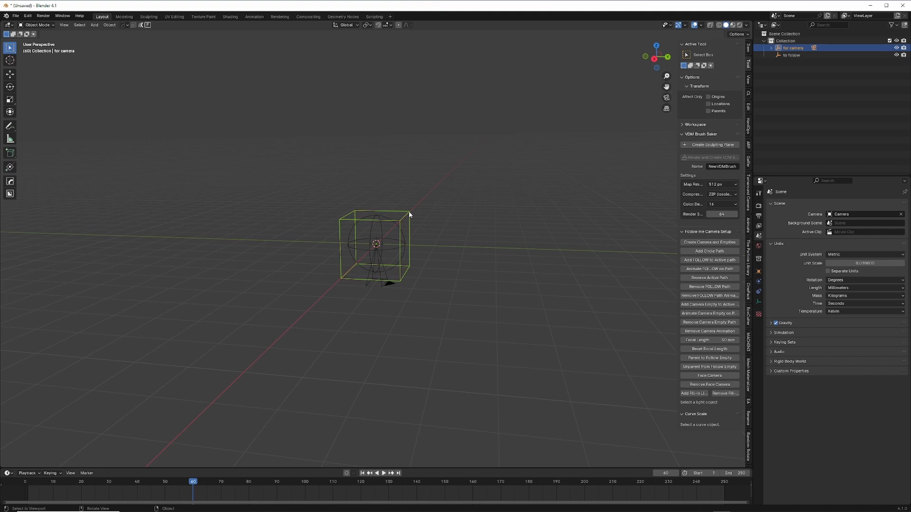
key(g)
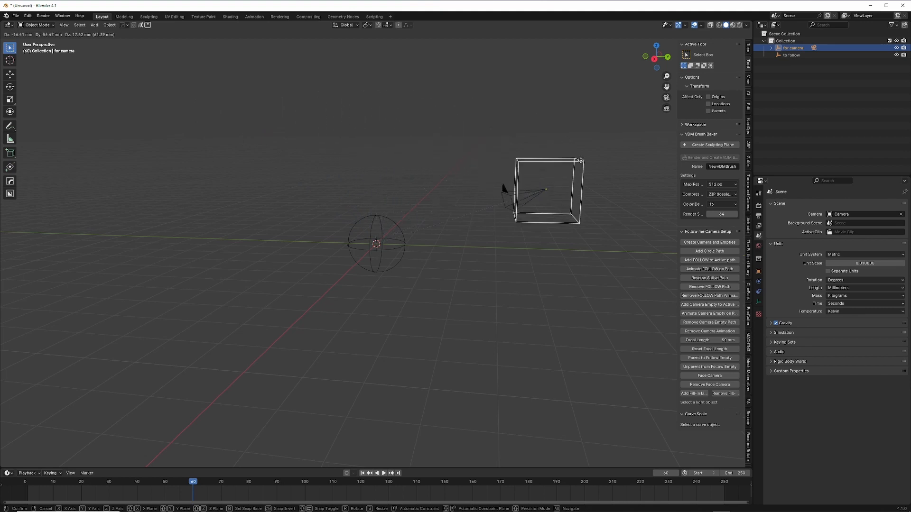
key(Escape)
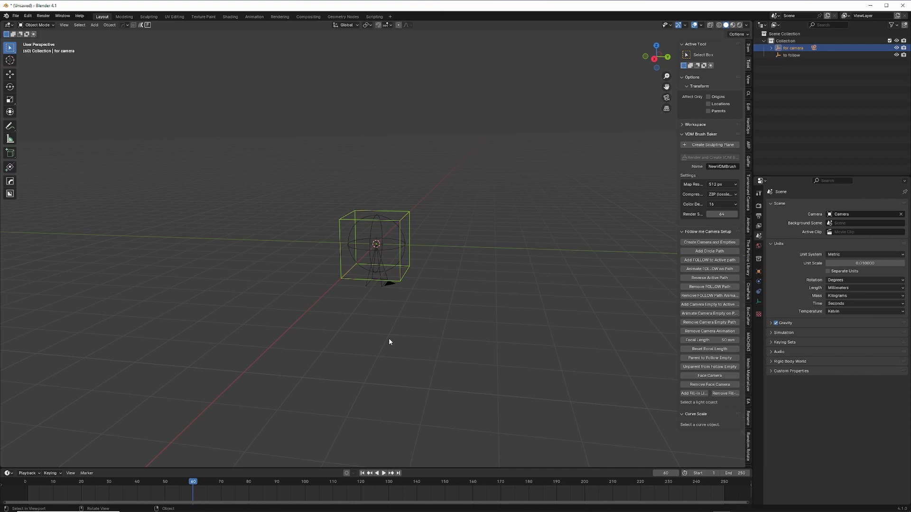
Add a circle path, enlarge it uniformly to a scale of about 2.2, and apply the scale
click(457, 311)
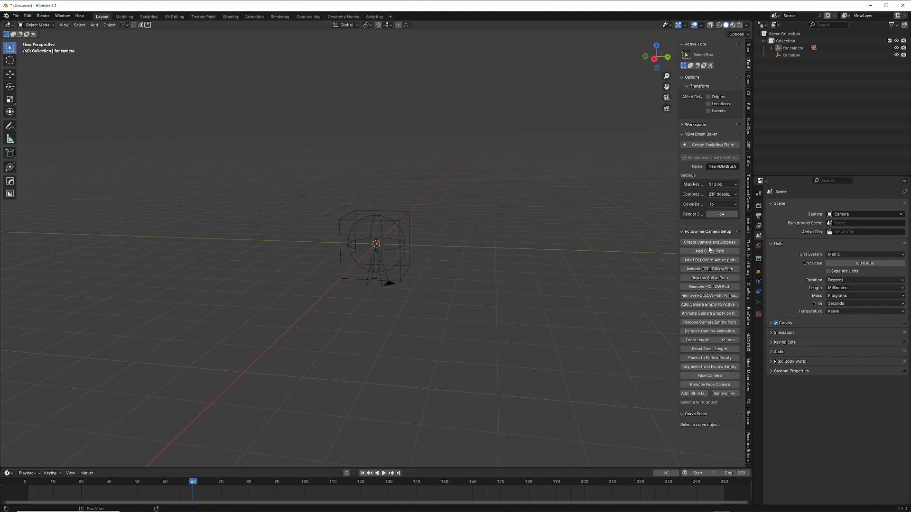
key(shift+a)
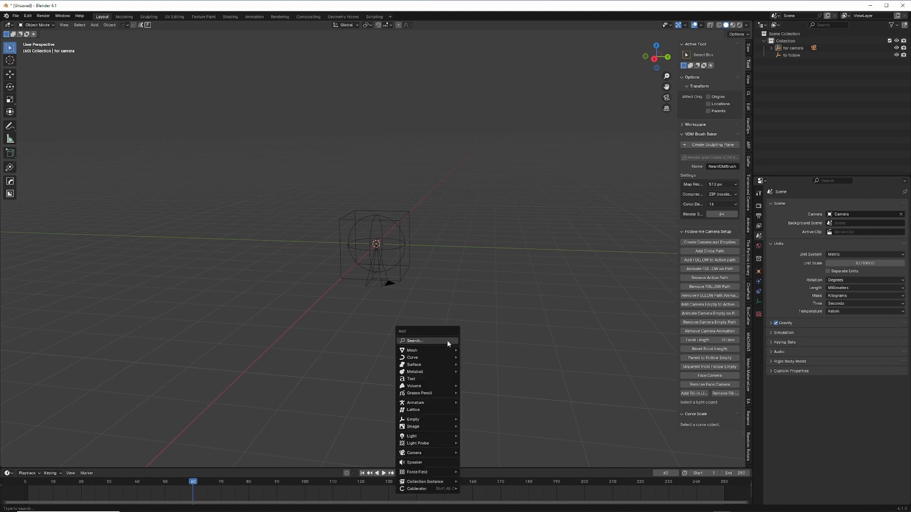
mouse_move(431, 356)
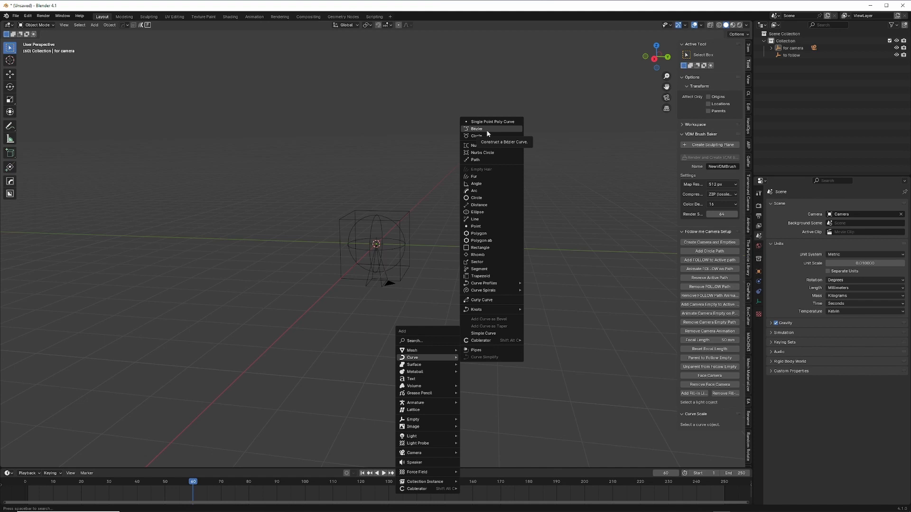
click(721, 252)
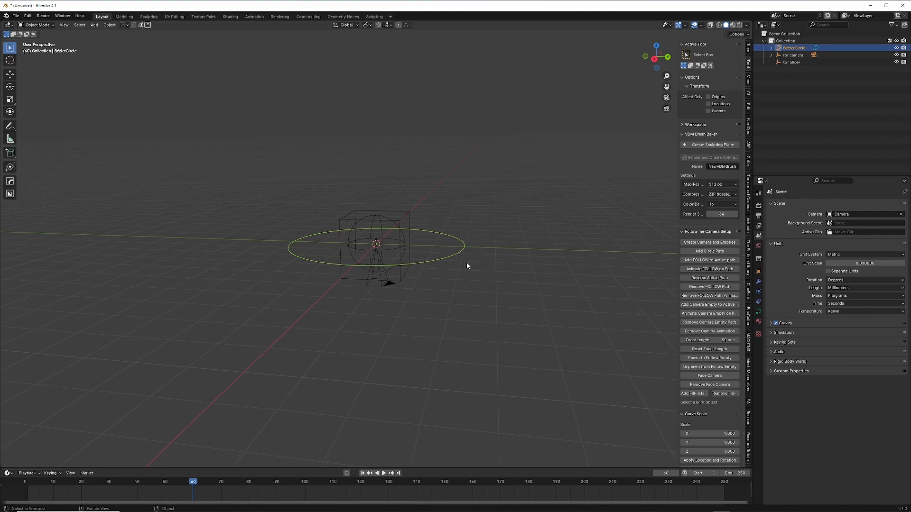
scroll(733, 405, down, 1)
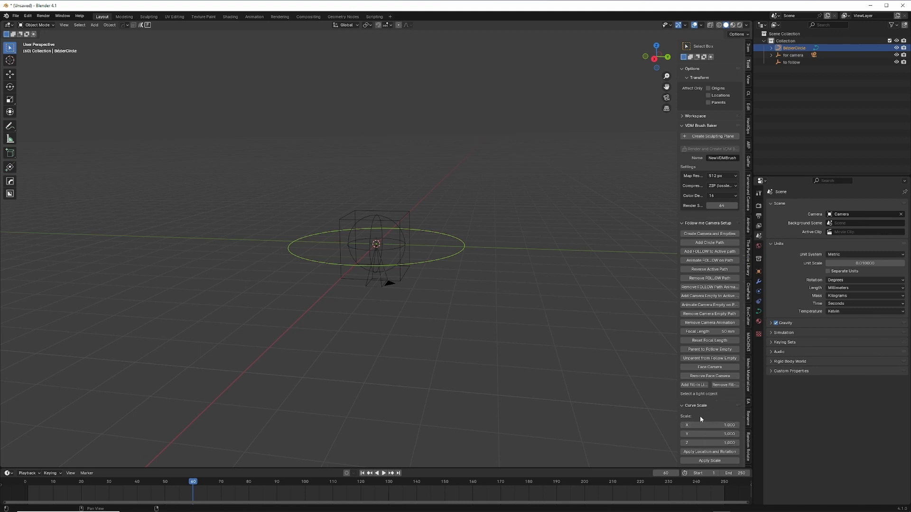
drag(698, 425, 698, 443)
drag(710, 444, 766, 443)
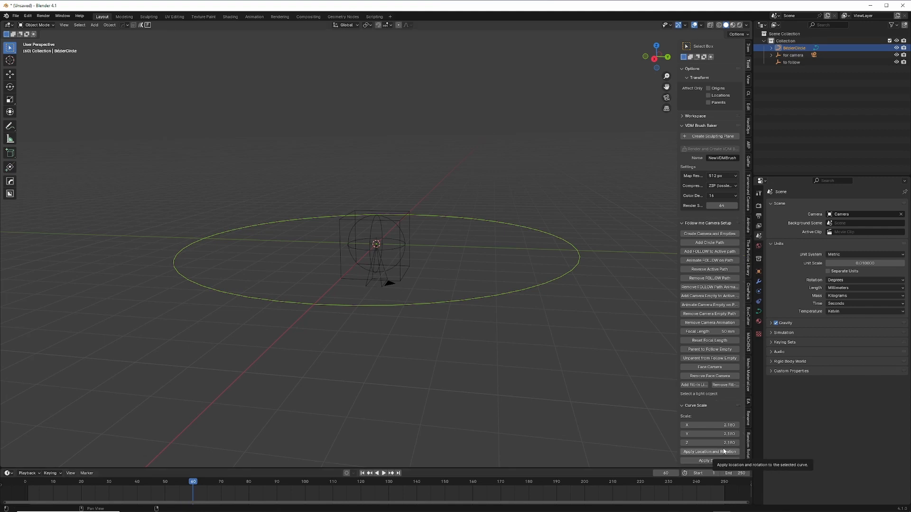
click(700, 461)
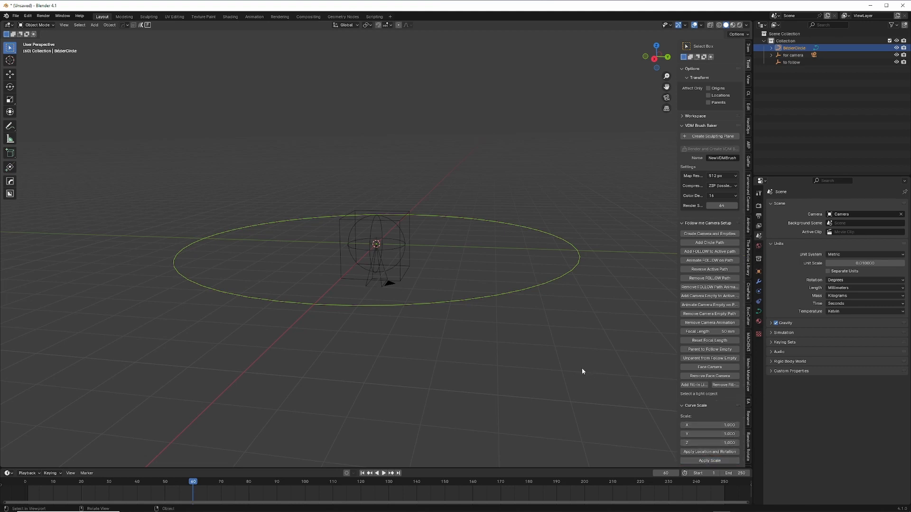
Delete the enlarged circle path
drag(551, 343, 489, 261)
key(x)
click(492, 261)
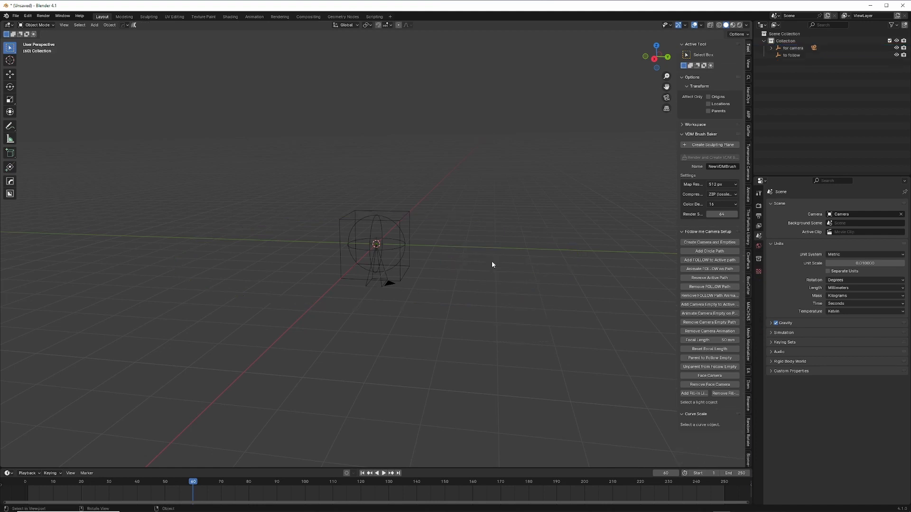
Add a circle path around the empties and enlarge it uniformly to about 2.1, with the scale applied
click(708, 251)
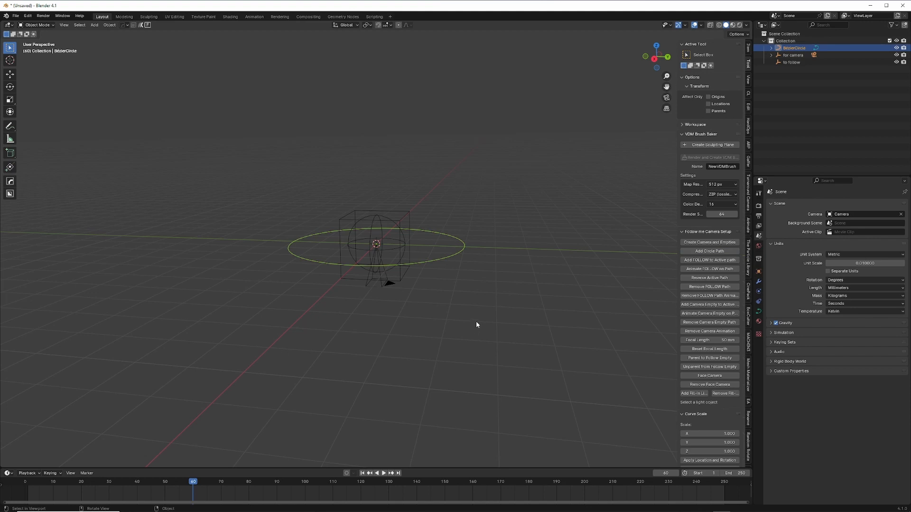
key(s)
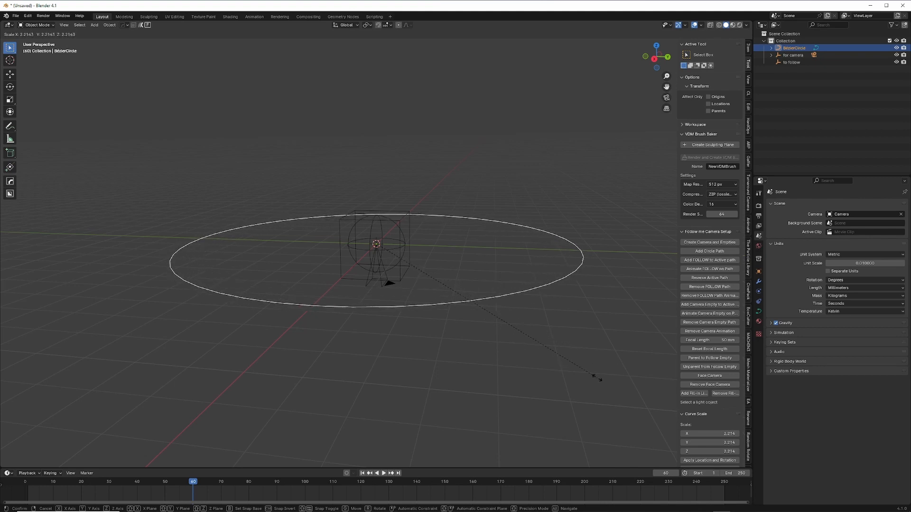
click(580, 387)
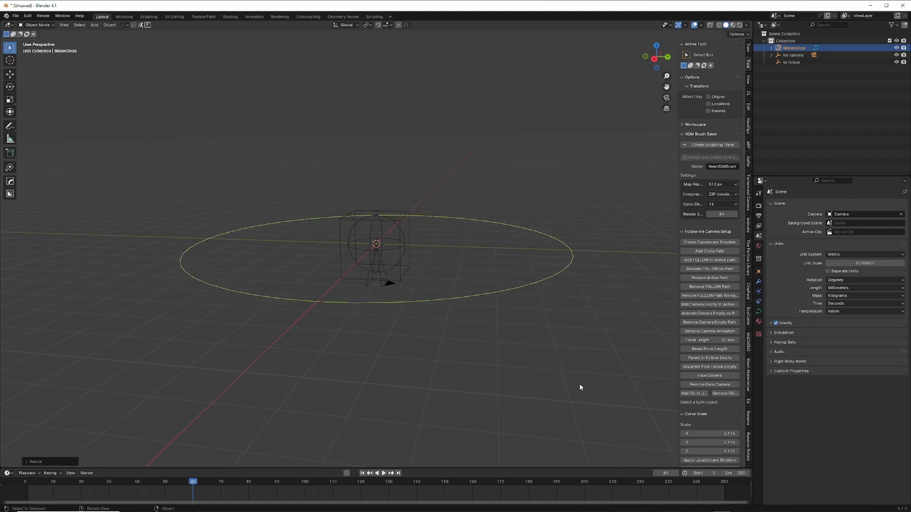
scroll(734, 460, down, 1)
click(734, 460)
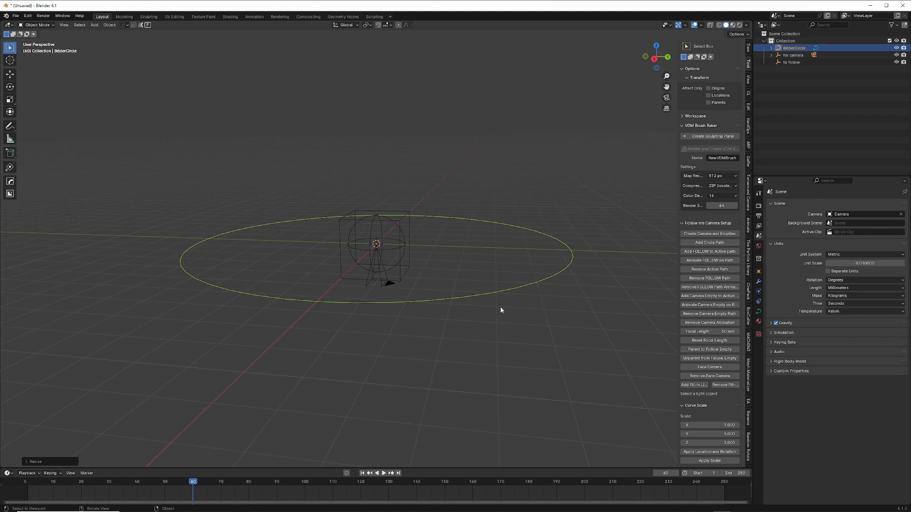
Add a second circle path inside the large one at its default size and make it the active selection
click(727, 245)
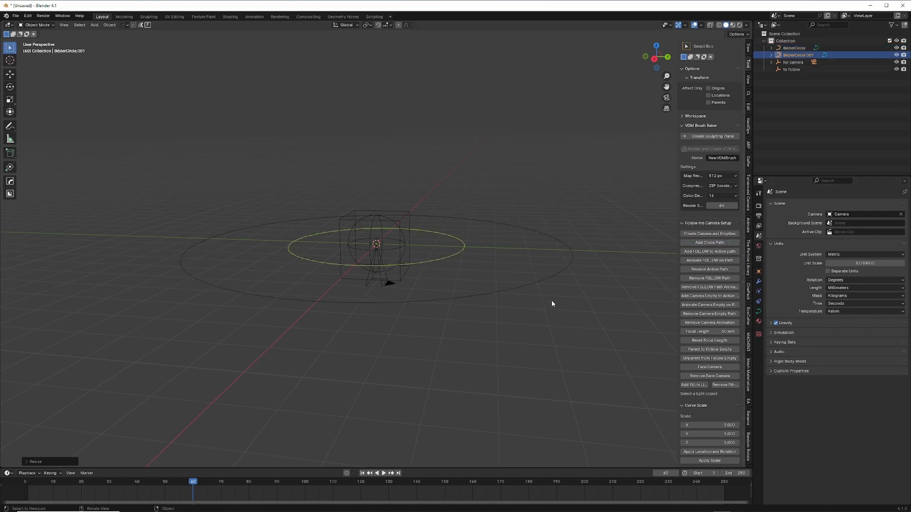
click(456, 270)
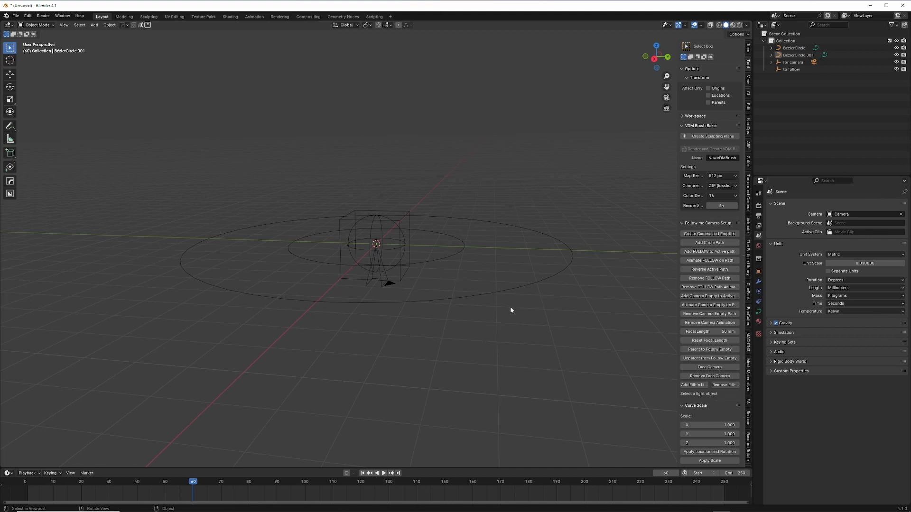
click(434, 258)
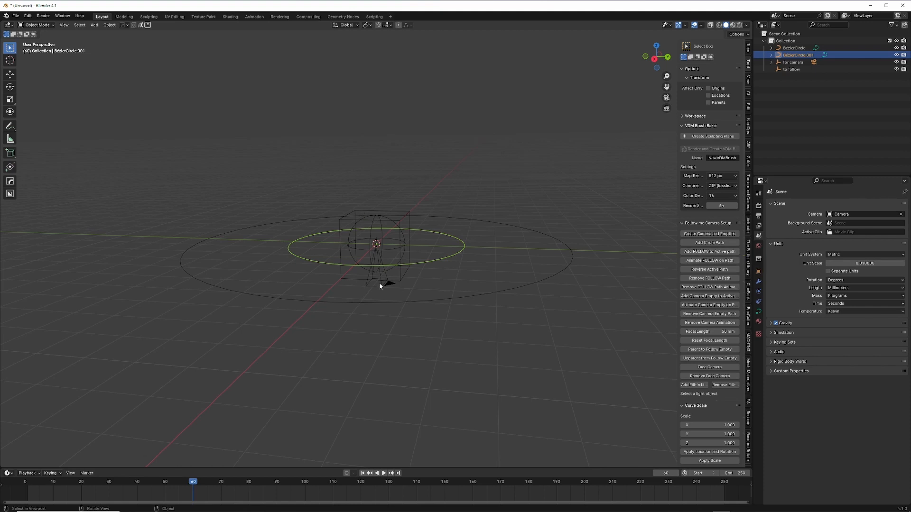
Attach the "to follow" empty to the inner circle path, animate it along the path, and preview the motion
click(733, 251)
click(719, 260)
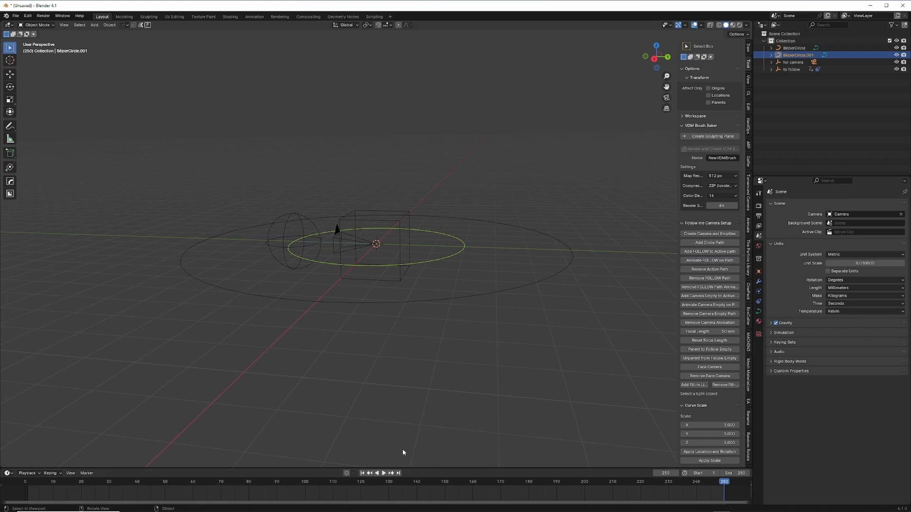
key(space)
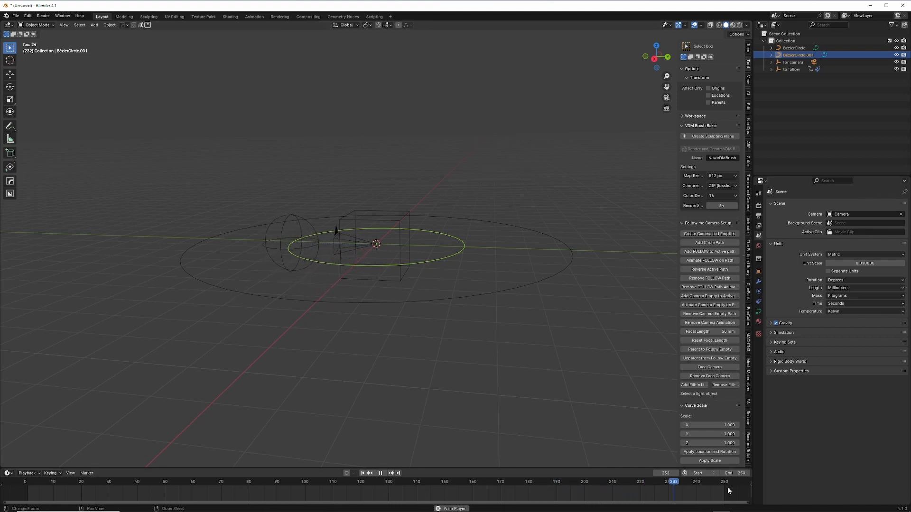
key(space)
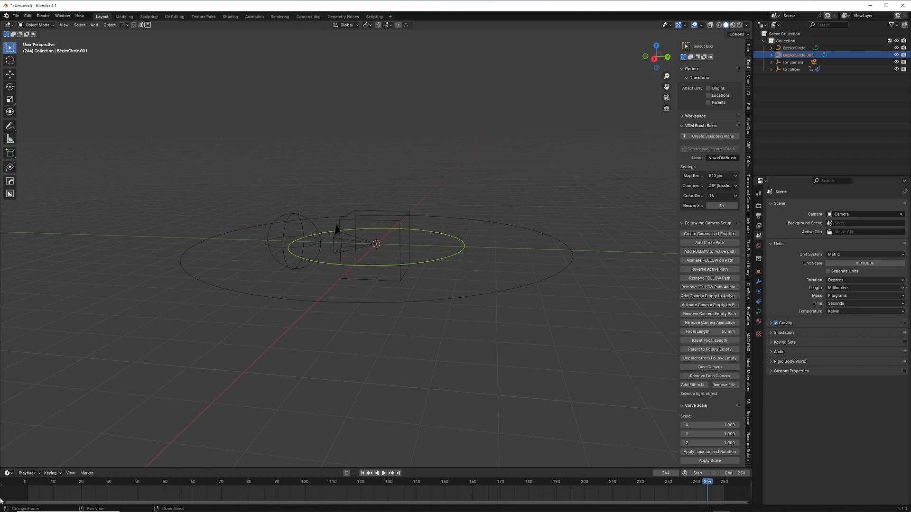
Preview the follow animation, split the 3D viewport into two side-by-side views, and switch the new one to the camera's view
key(space)
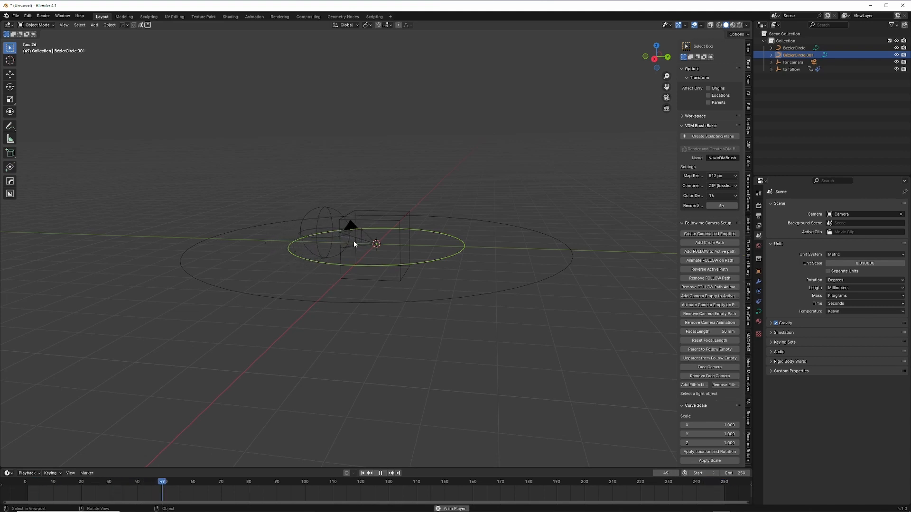
key(space)
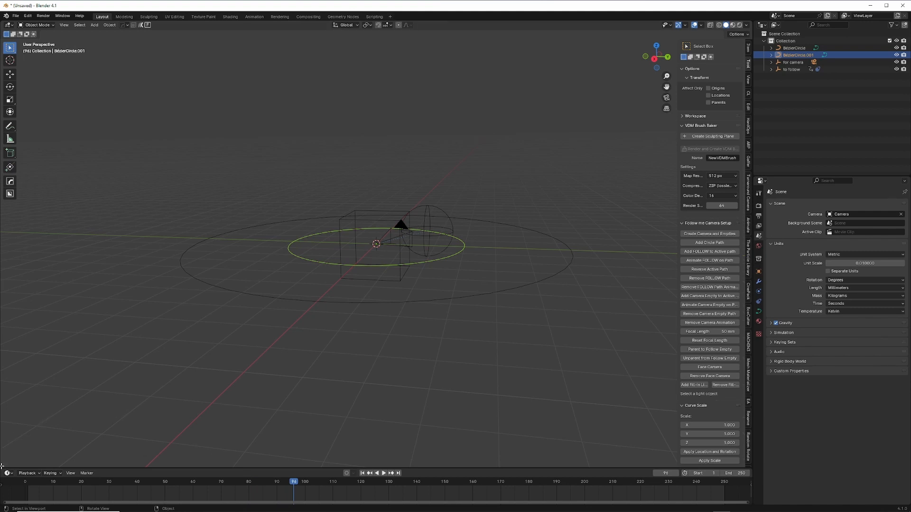
drag(3, 464, 256, 437)
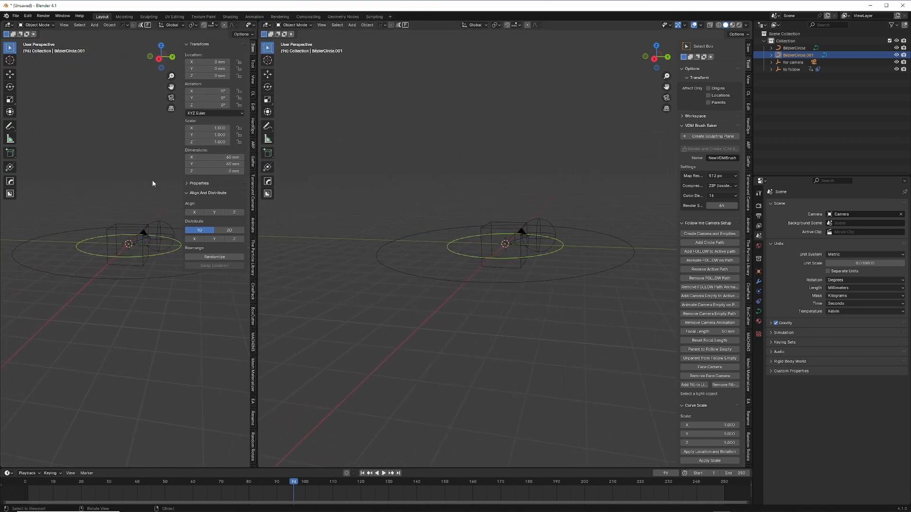
click(171, 97)
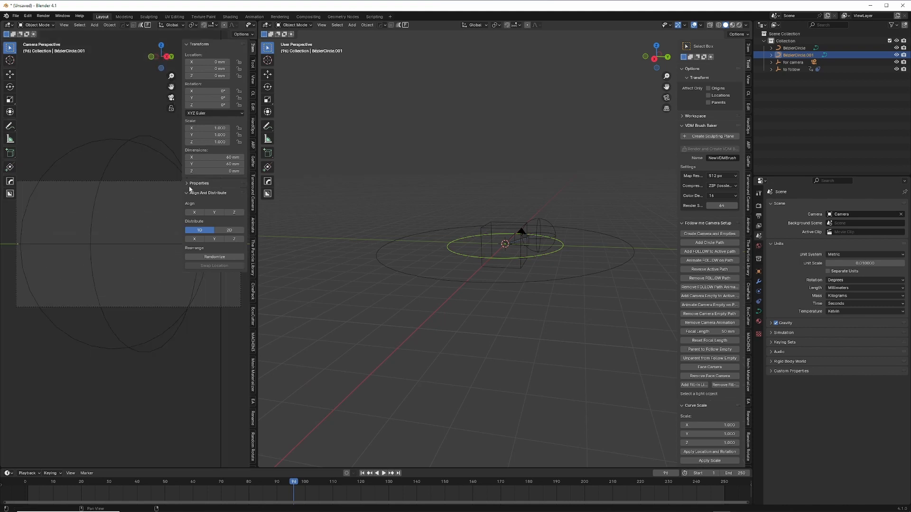
scroll(106, 279, down, 3)
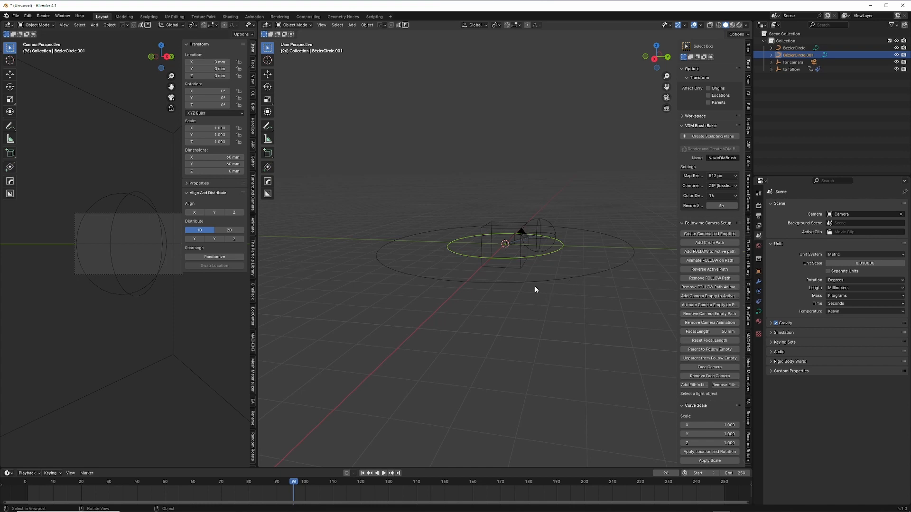
Play the animation and hide the sidebar and toolbar in the camera viewport
key(space)
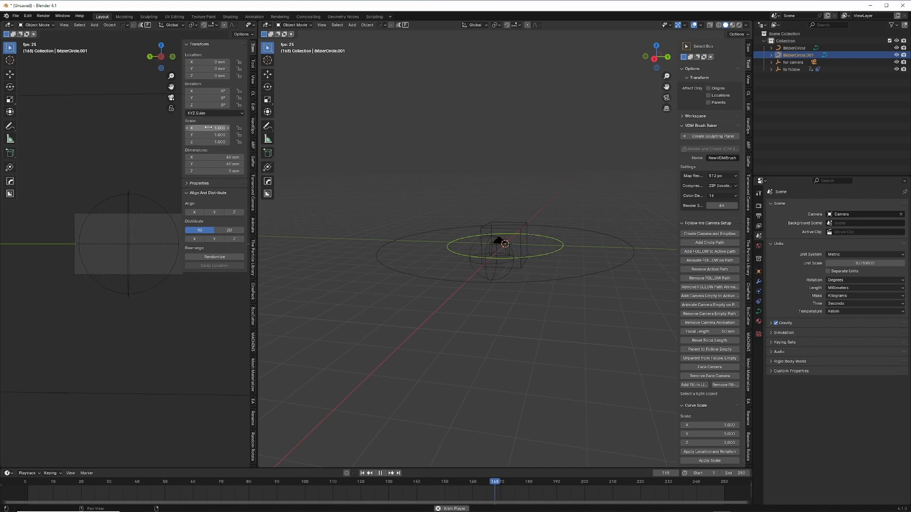
key(n)
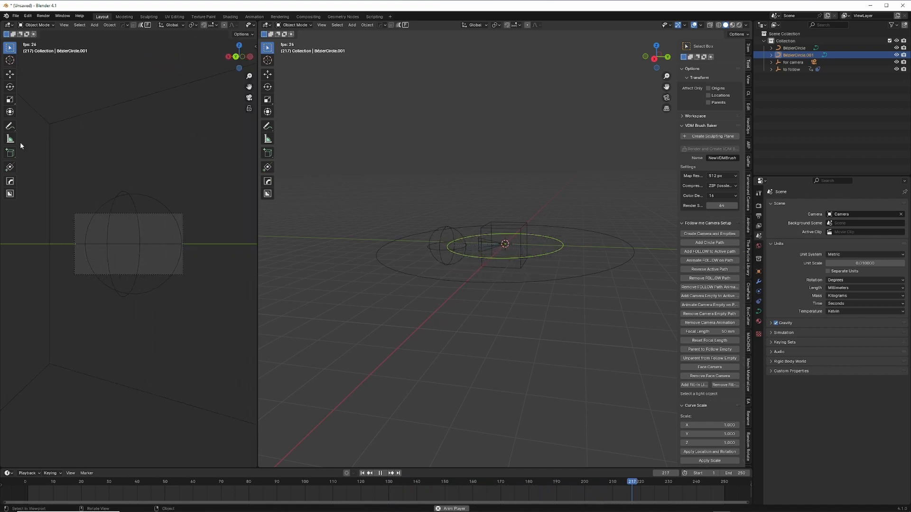
key(t)
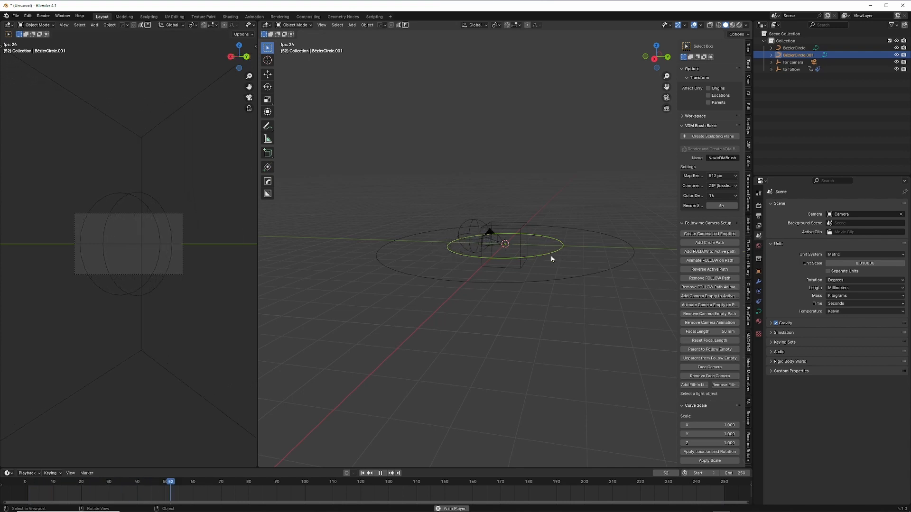
Try rotating the inner circle path during playback to tilt the motion the camera tracks
key(r)
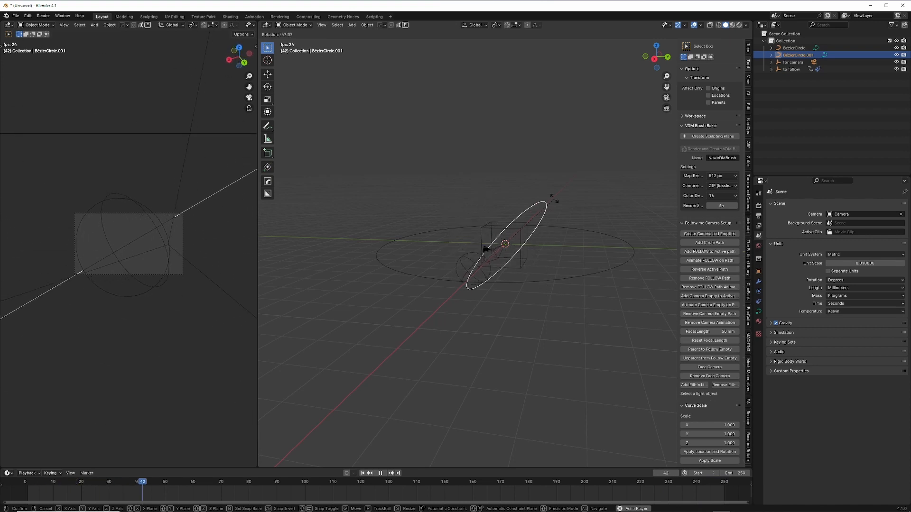
click(570, 246)
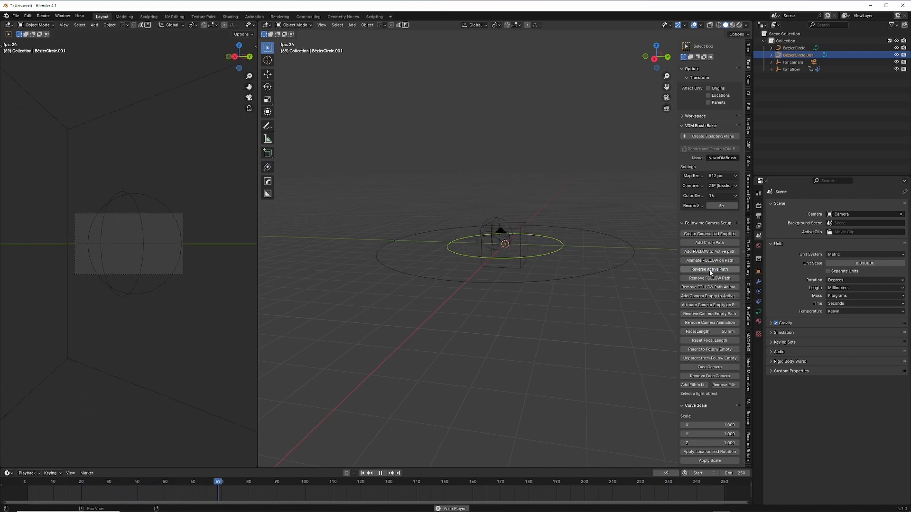
Attach the "to follow" empty to the large outer circle and the camera empty to the inner circle, and animate the camera empty
click(542, 282)
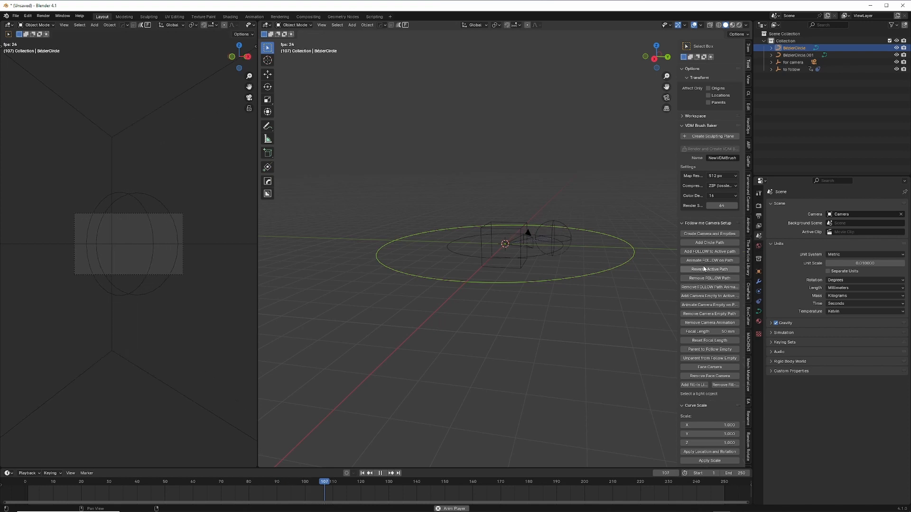
click(708, 252)
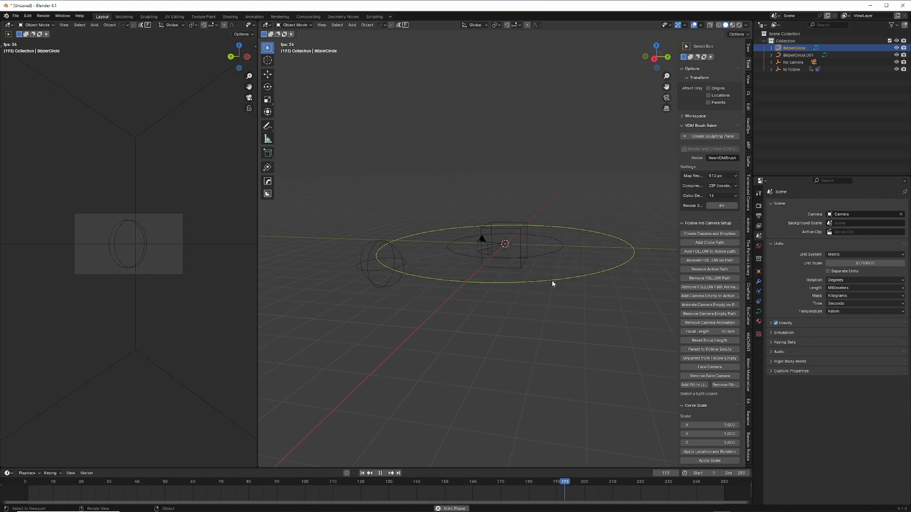
click(554, 250)
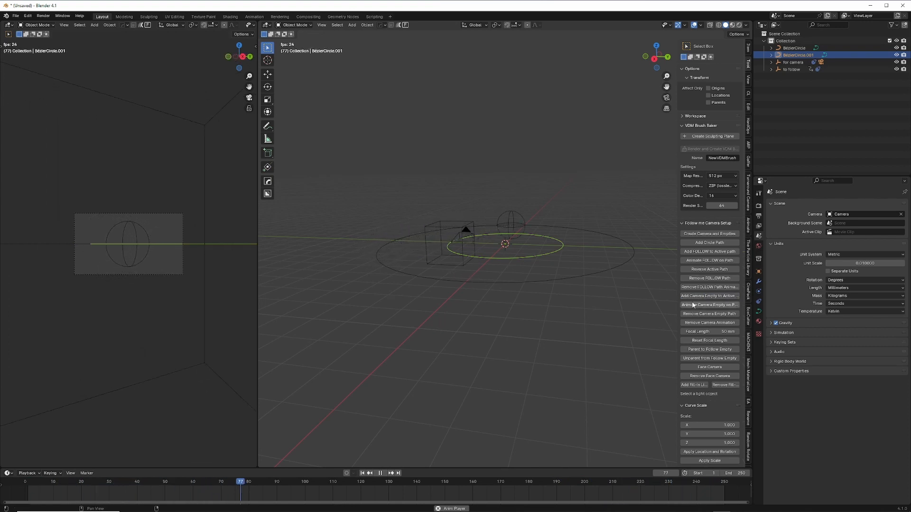
click(717, 305)
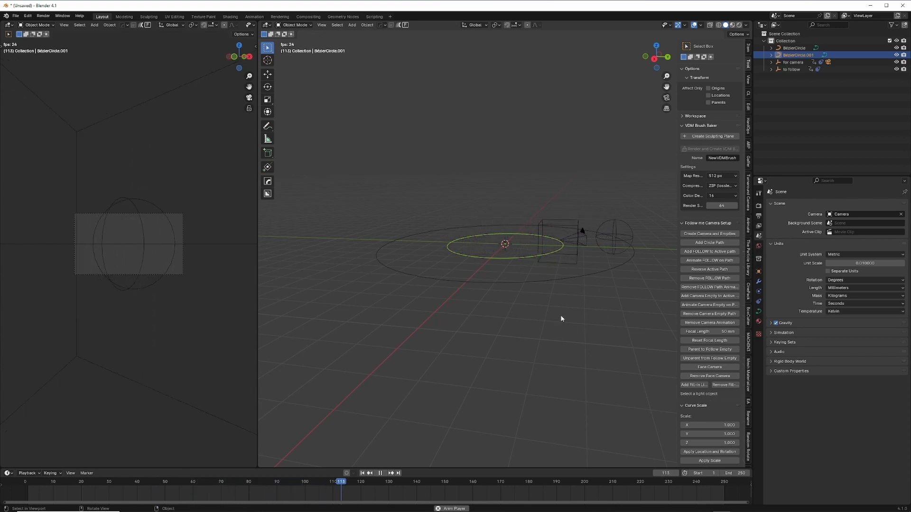
key(space)
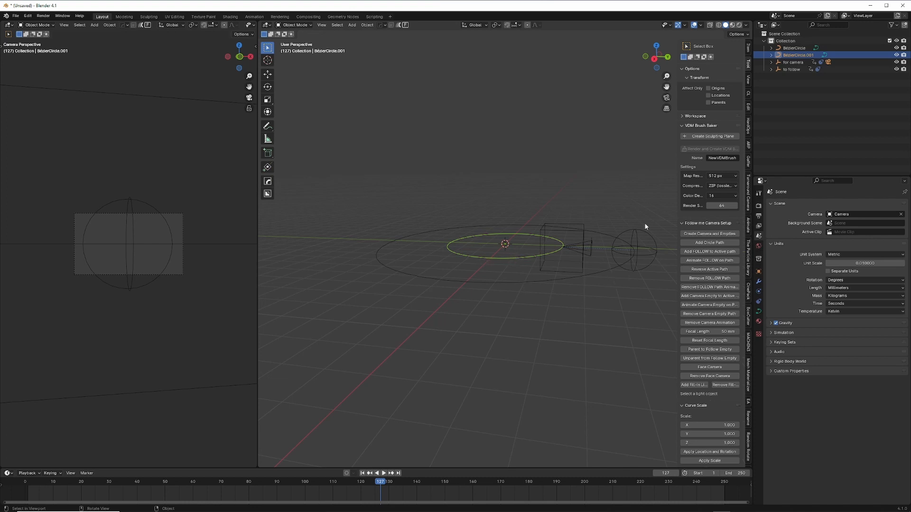
Swap the paths, putting the "to follow" empty on the inner circle and the camera empty on the outer circle, and preview the motion
click(705, 253)
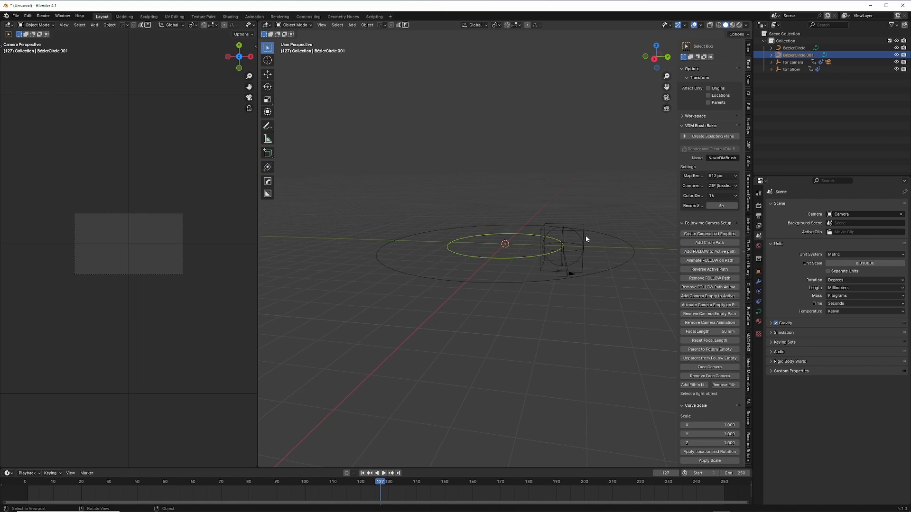
click(529, 281)
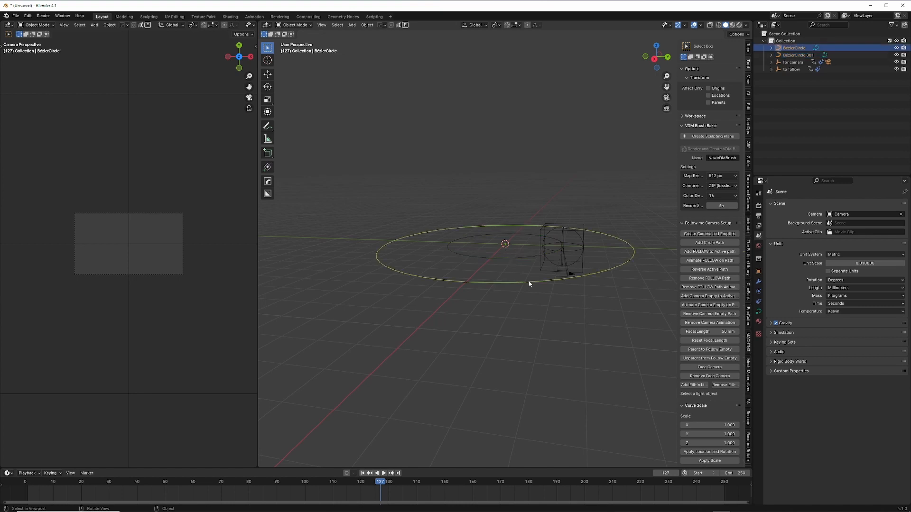
click(709, 296)
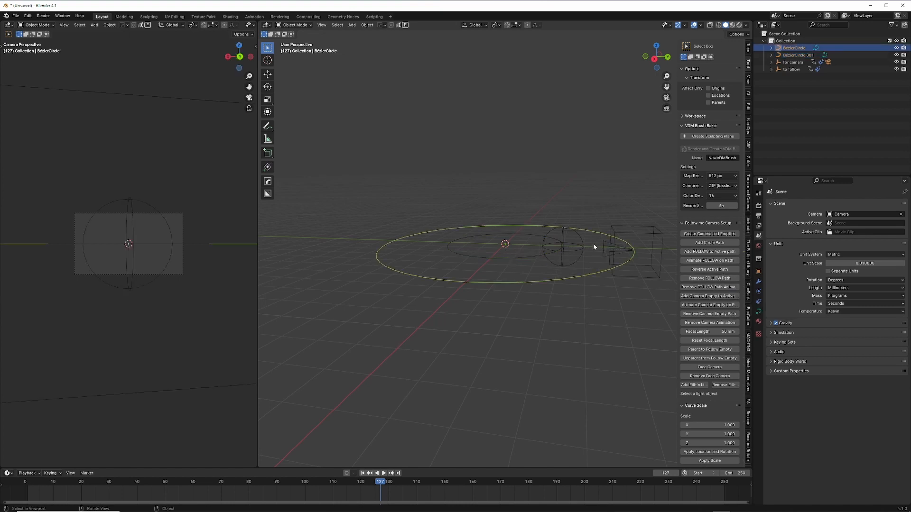
key(space)
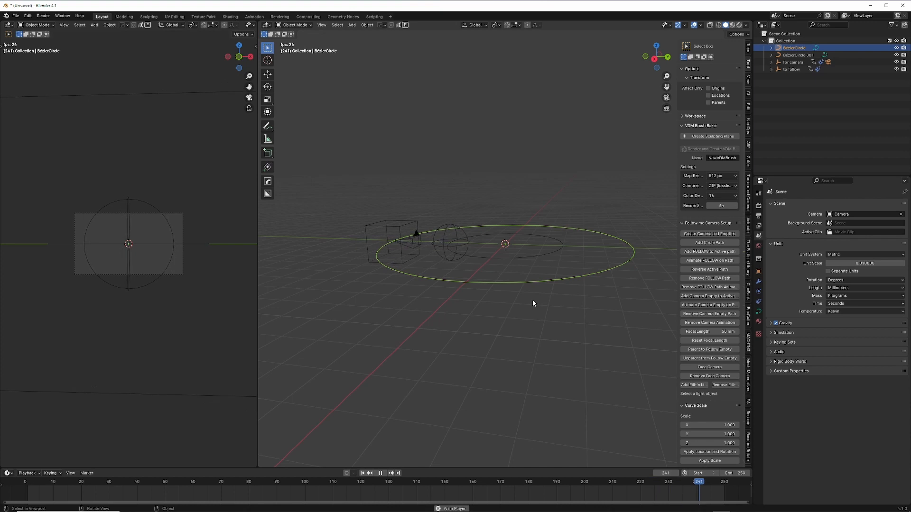
key(space)
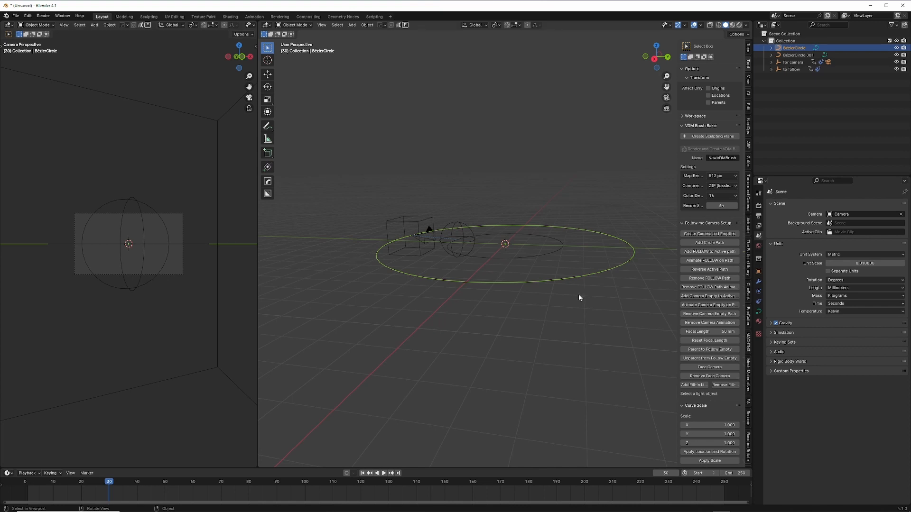
Try shorter camera focal lengths down to about 31 mm and reset the focal length to its default
drag(701, 332, 674, 332)
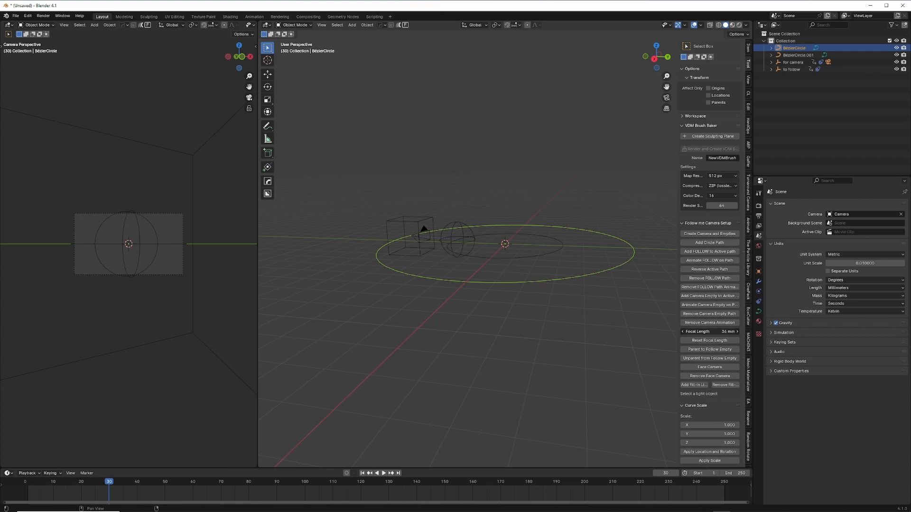
drag(674, 333, 654, 332)
mouse_move(710, 331)
mouse_down()
mouse_move(698, 331)
mouse_move(719, 331)
mouse_move(701, 331)
mouse_up()
scroll(412, 251, up, 5)
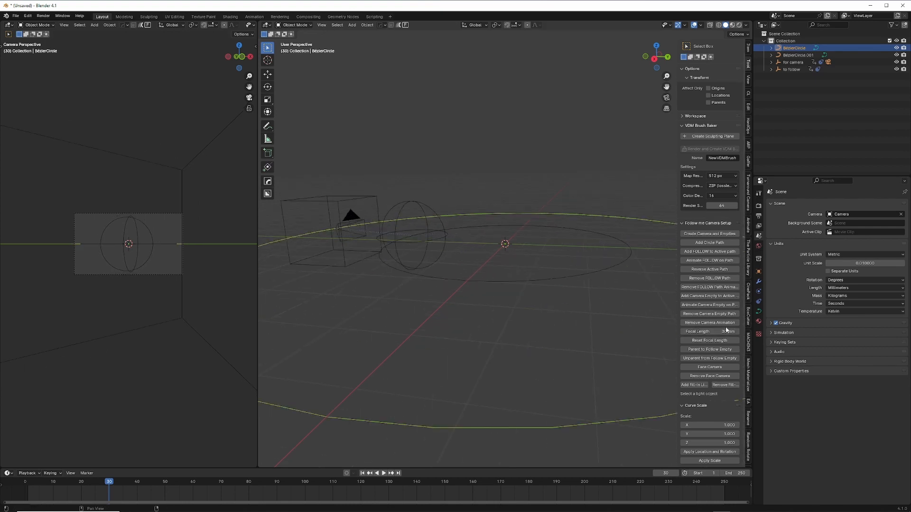
mouse_move(725, 330)
mouse_down()
mouse_move(714, 331)
mouse_move(727, 331)
mouse_up()
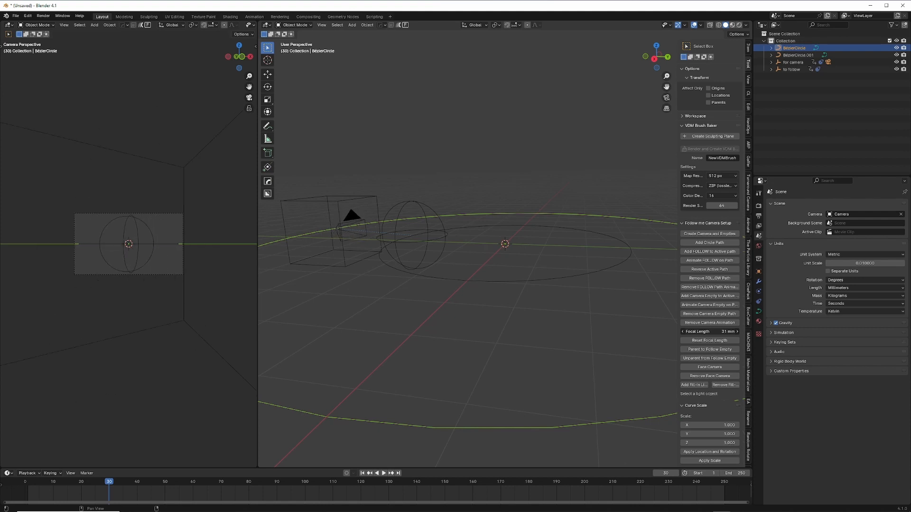
click(712, 342)
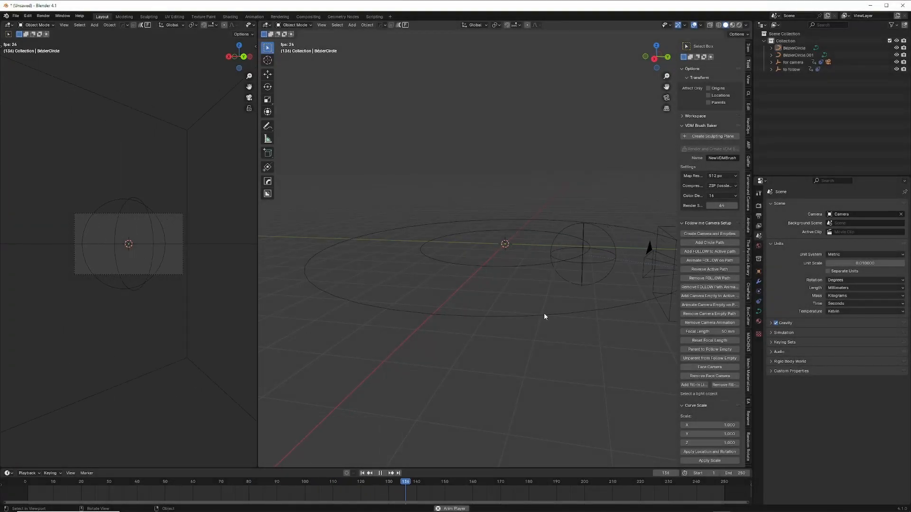
Stop the playback and enlarge the outer circle path uniformly so the camera travels farther from the followed empty
key(space)
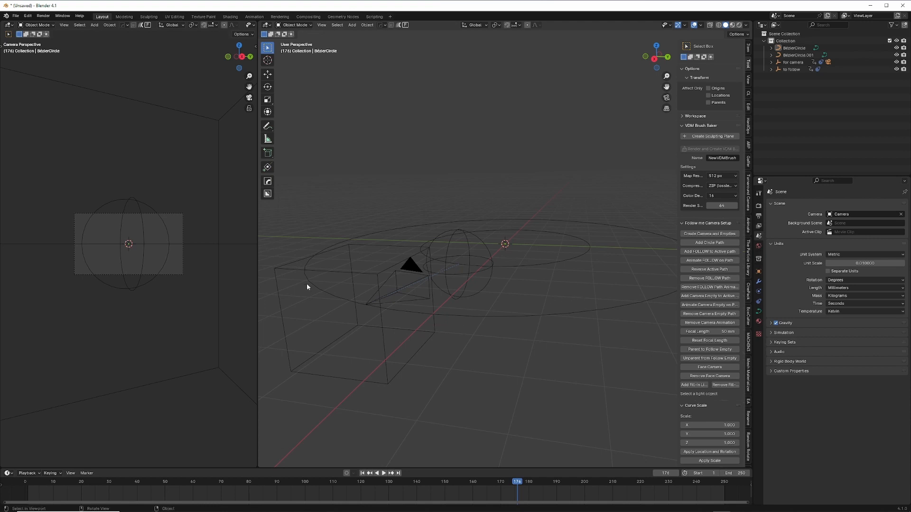
click(585, 313)
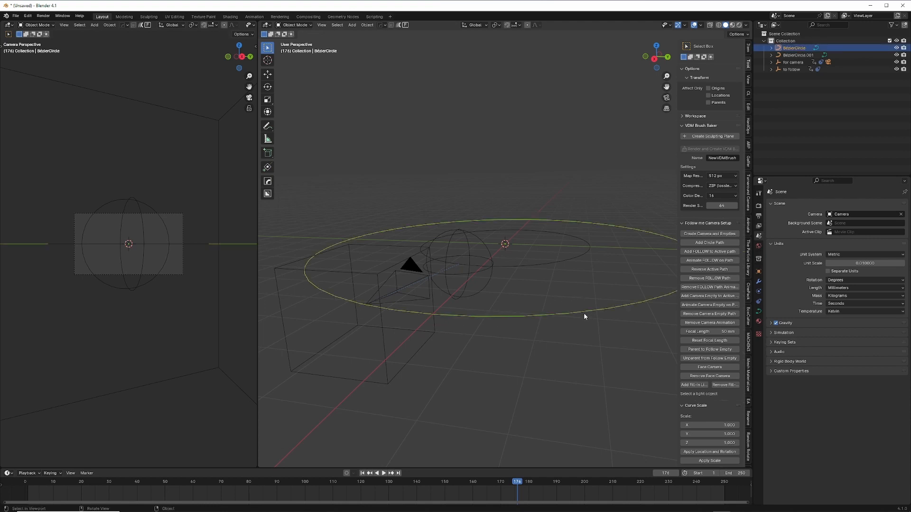
key(s)
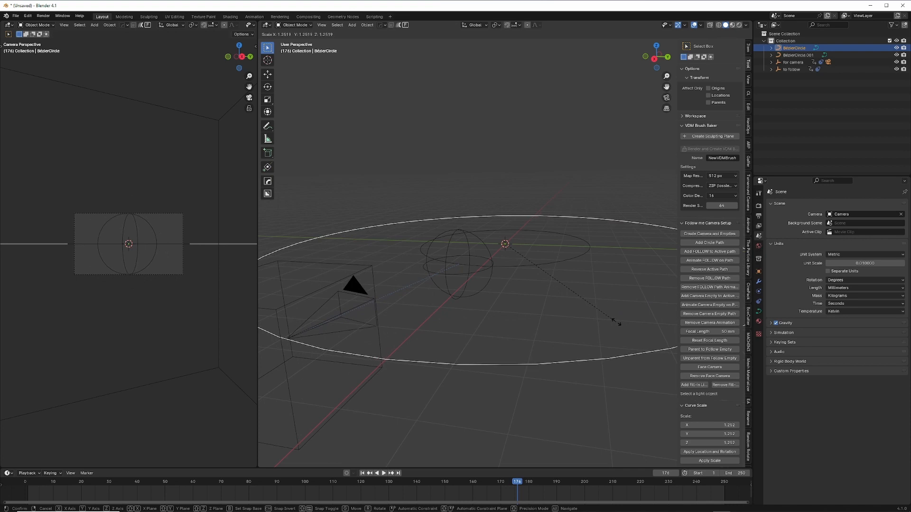
click(641, 332)
scroll(600, 341, down, 2)
scroll(579, 351, down, 1)
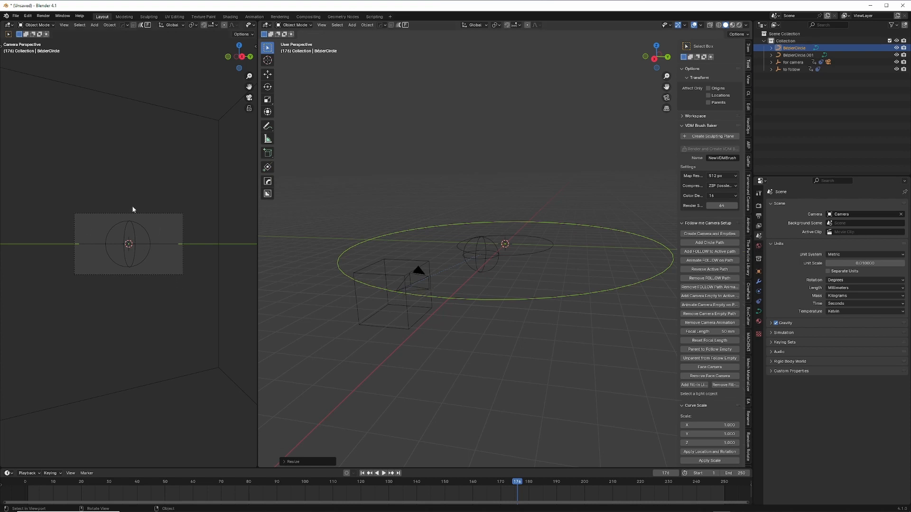
Try raising the camera about 51 mm along the global Z axis and play the animation
click(417, 279)
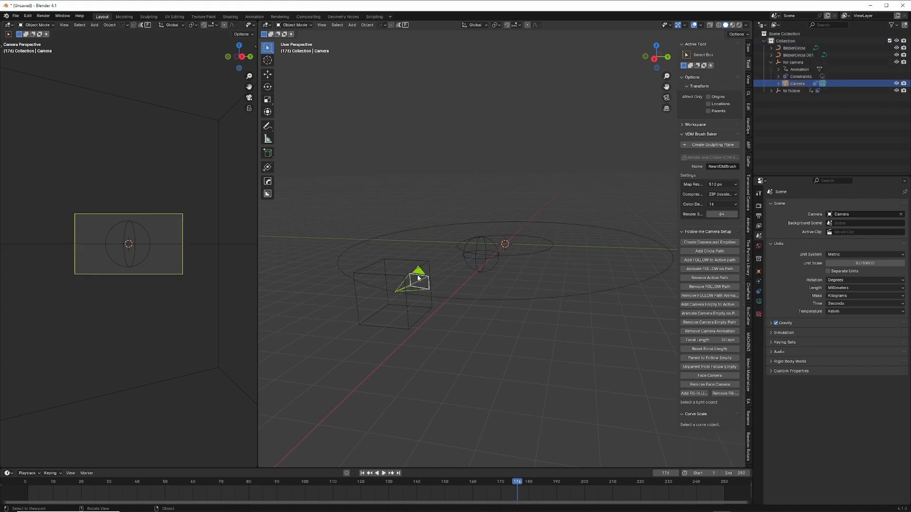
key(g)
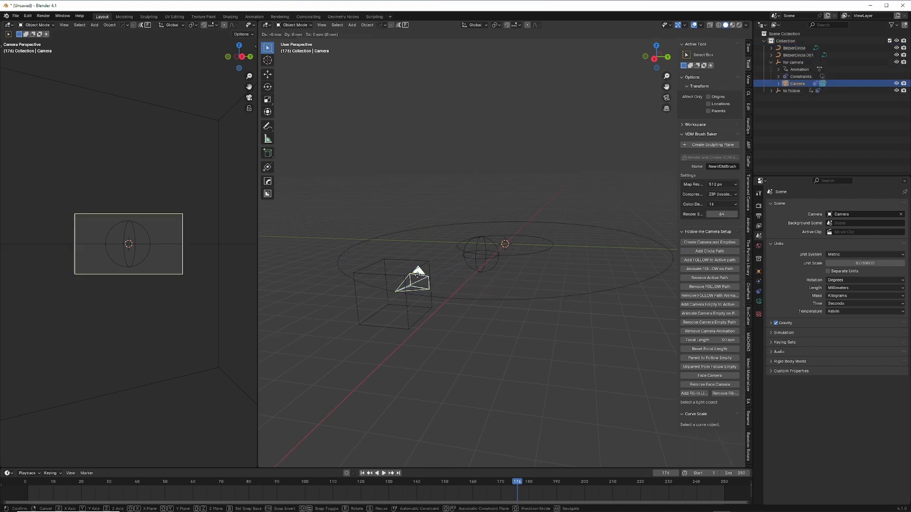
key(z)
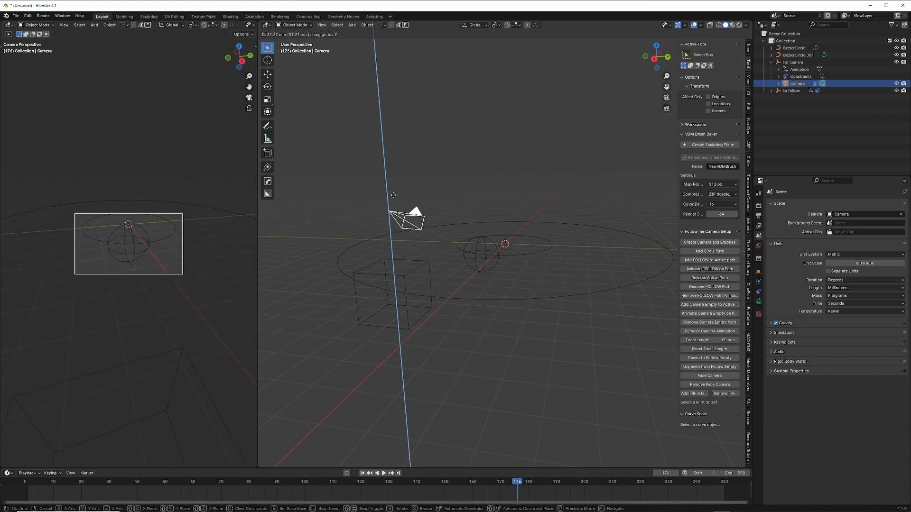
click(394, 196)
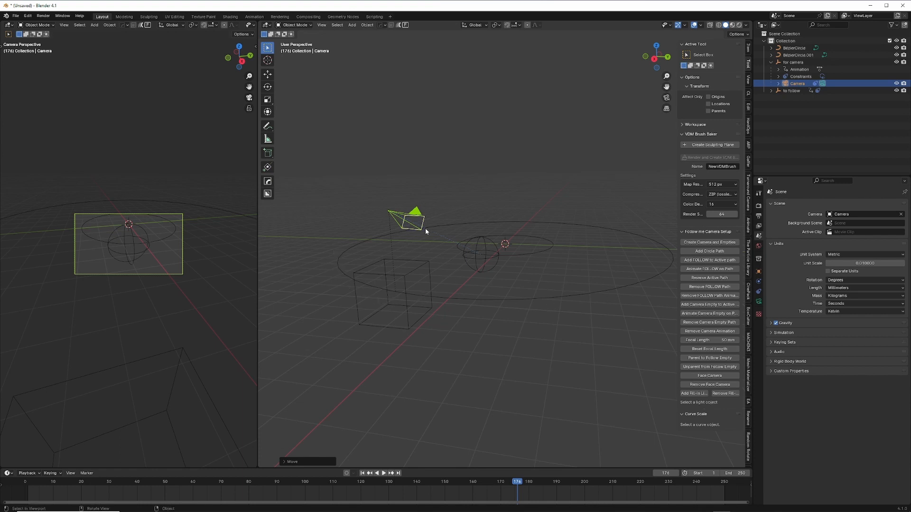
key(space)
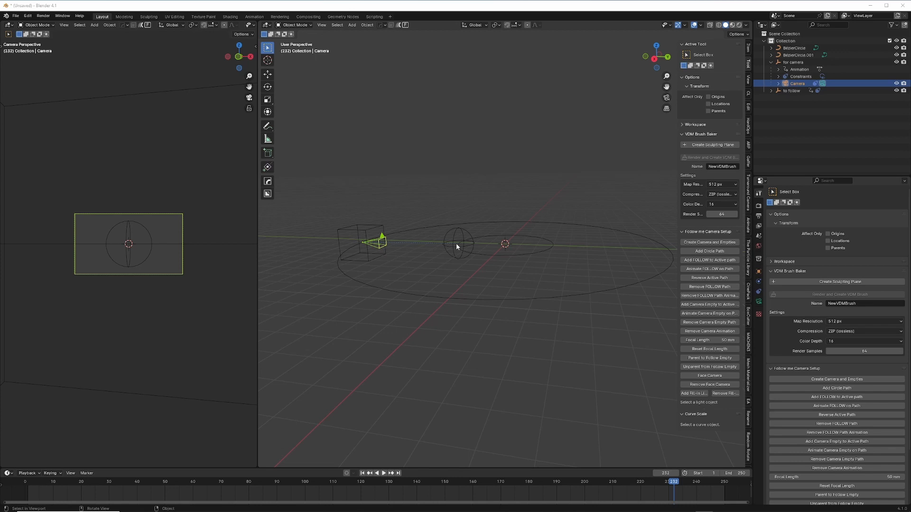
Add a monkey mesh at the centre of the circle paths and give it a level 2 subdivision surface
click(481, 337)
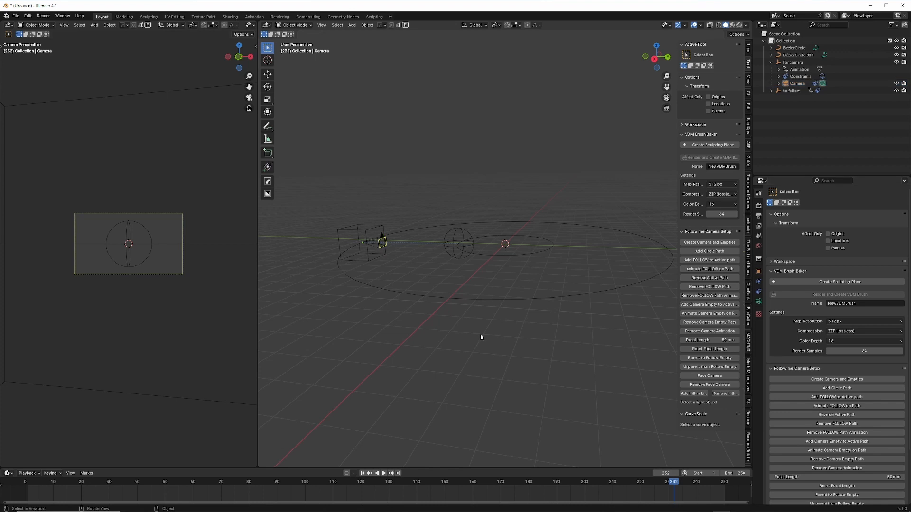
key(shift+a)
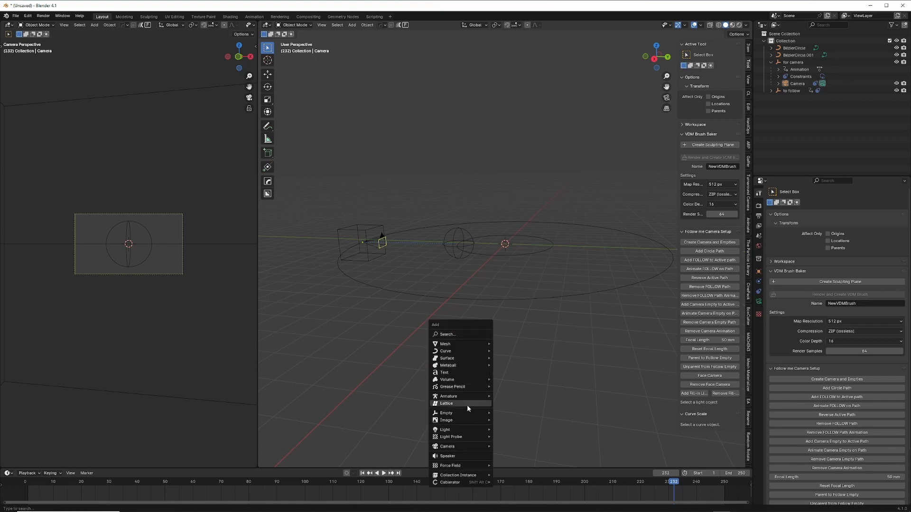
mouse_move(458, 343)
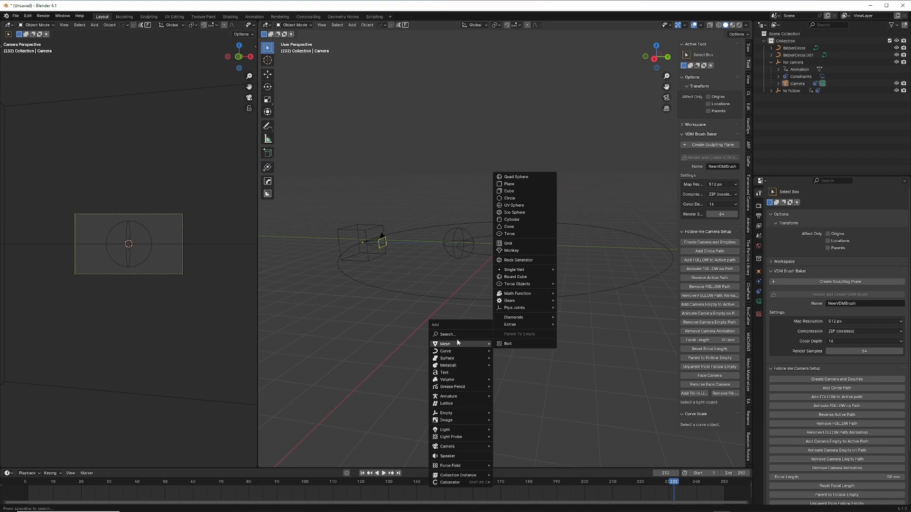
click(538, 249)
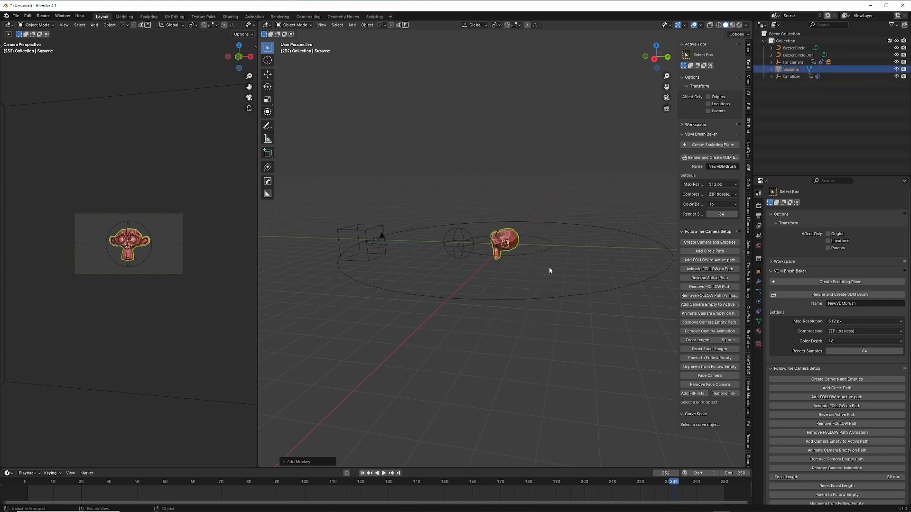
key(ctrl+2)
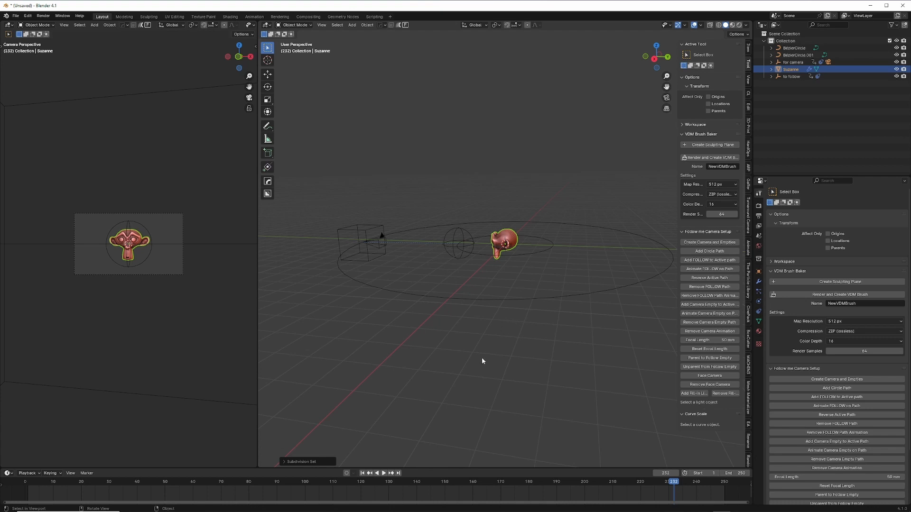
Play the animation, lengthen the camera's focal length to about 75 mm, and parent the monkey to the "to follow" empty
key(space)
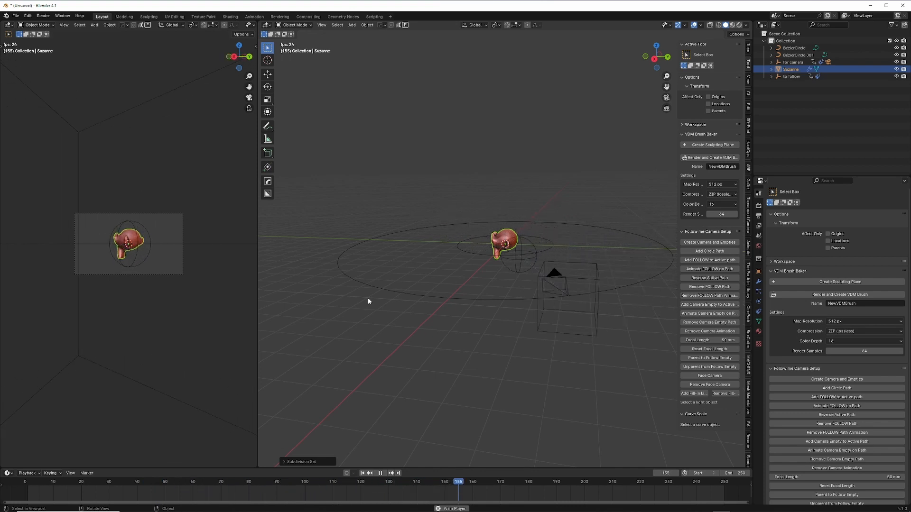
key(space)
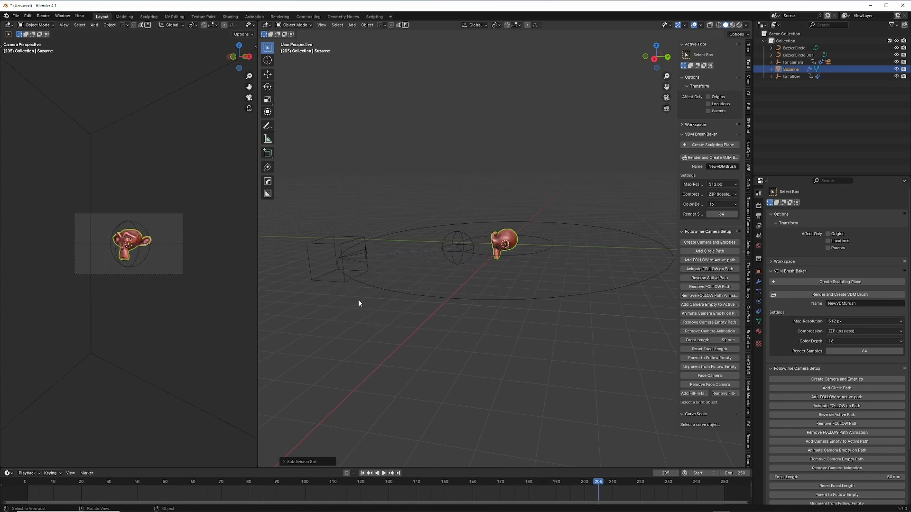
key(space)
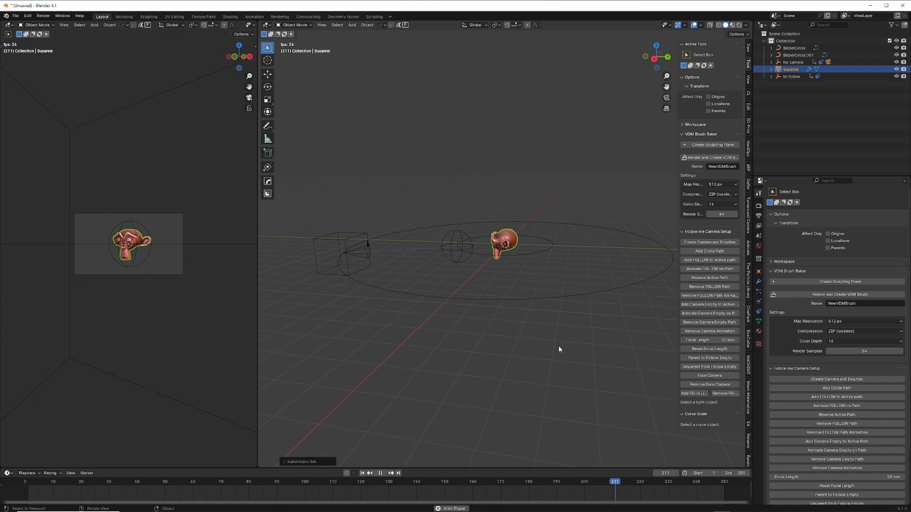
mouse_move(724, 340)
mouse_down()
mouse_move(707, 340)
mouse_move(776, 340)
mouse_move(723, 340)
mouse_up()
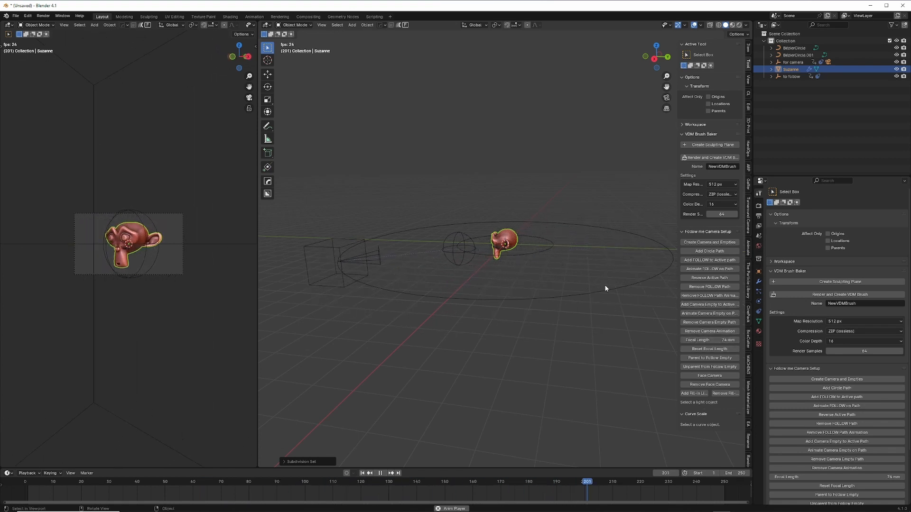
key(space)
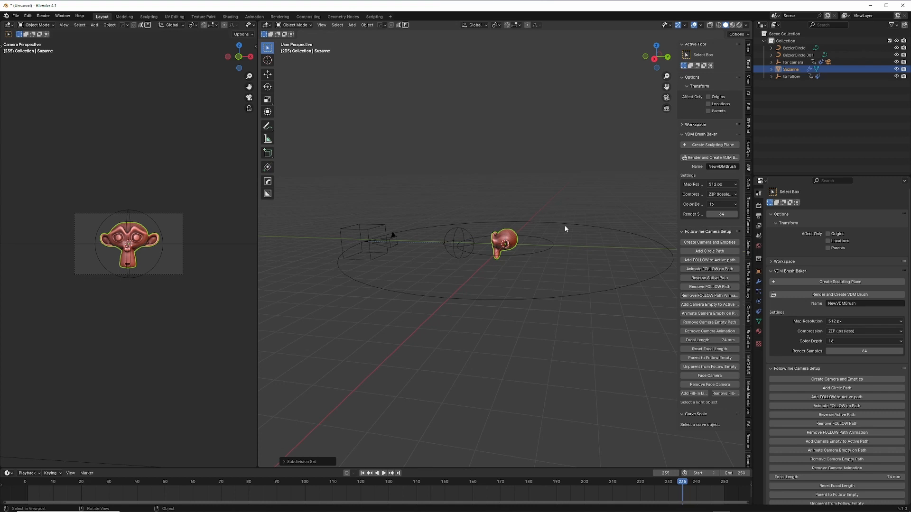
key(space)
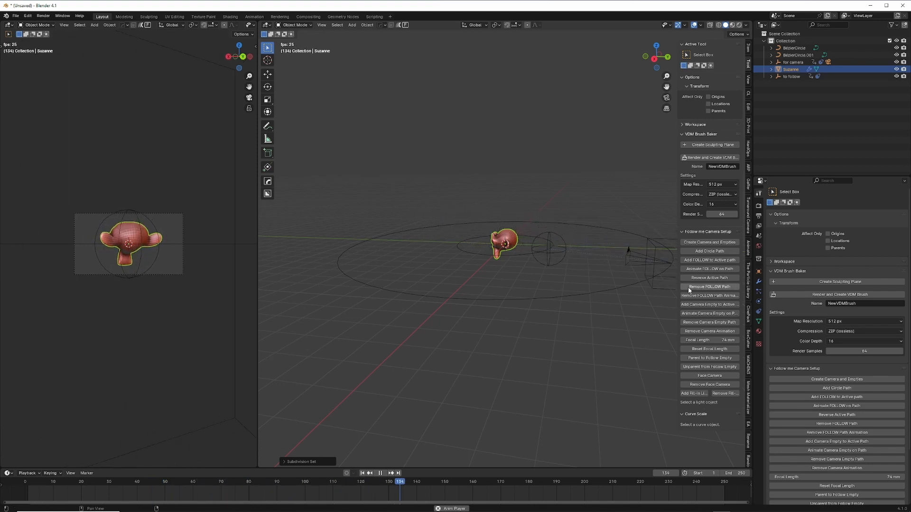
click(718, 358)
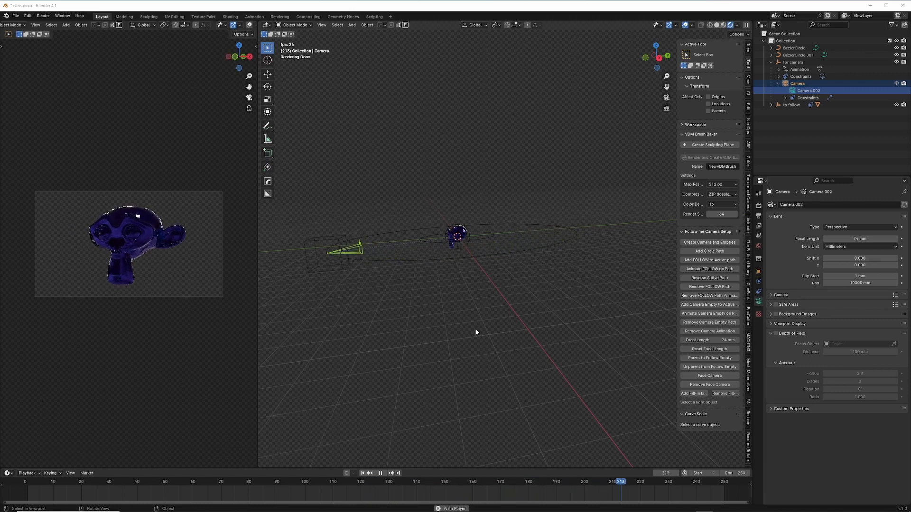
Add a fill-in light to the camera with 105 mm soft size, about 65° spot size, spot blend 1 and 10 W power
click(695, 394)
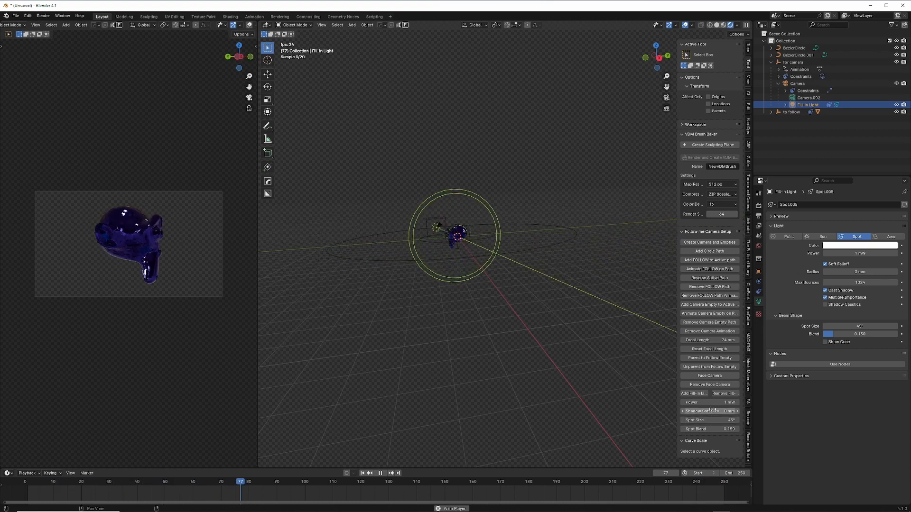
drag(704, 412, 733, 419)
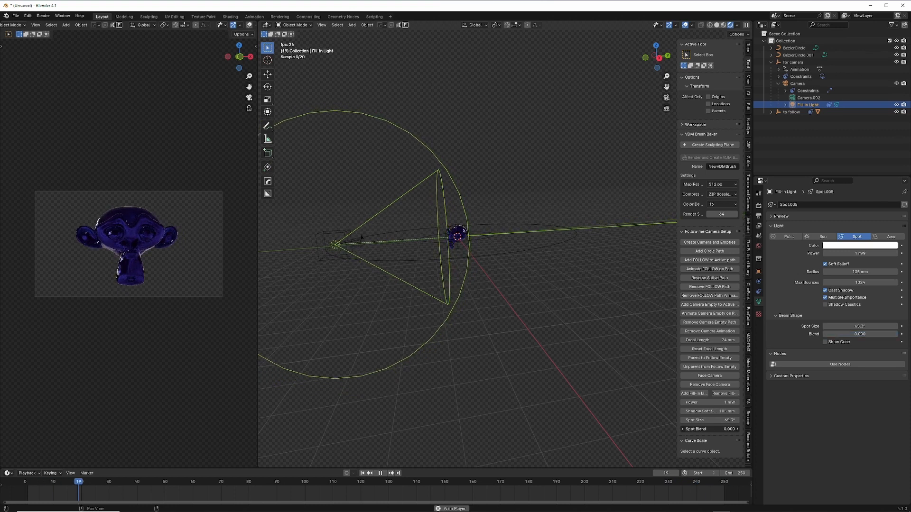
drag(703, 402, 715, 402)
click(705, 402)
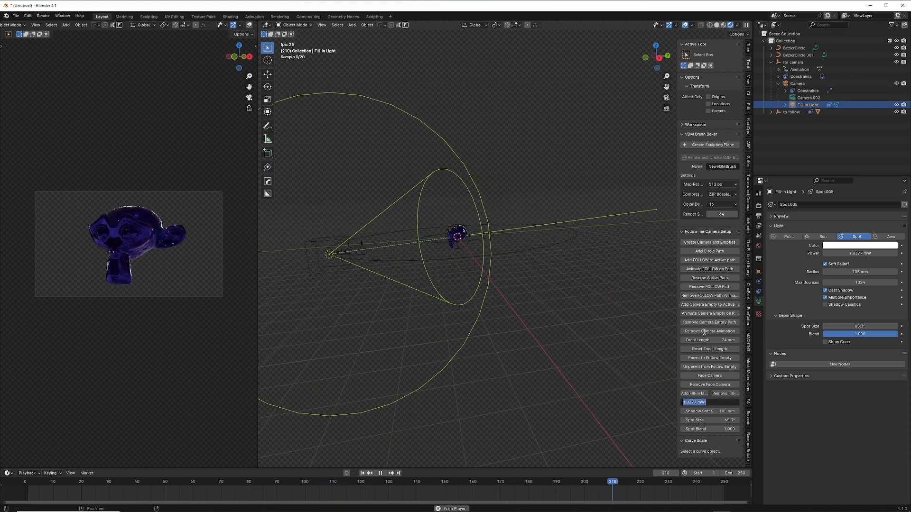
text(10)
key(Return)
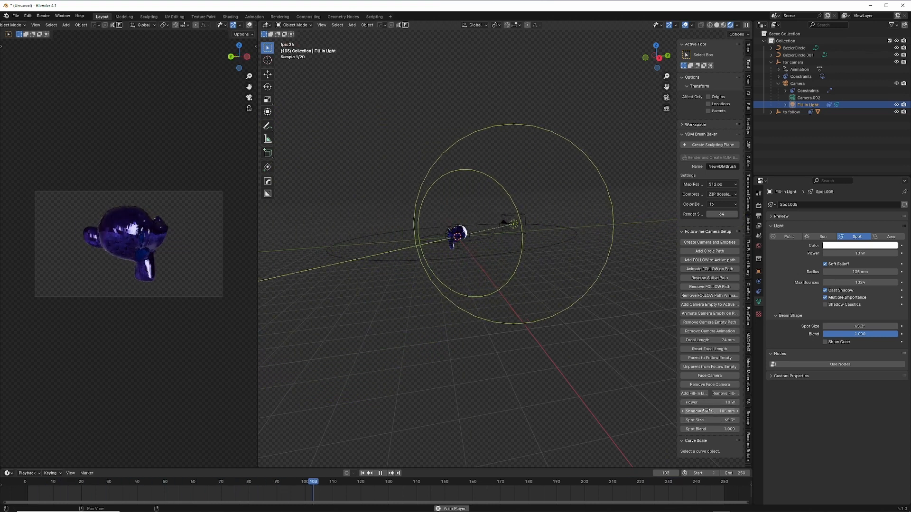
Try a smaller fill-in light with a soft size of 75 mm, a spot size of about 12° and a spot blend of 0.2
drag(707, 411, 686, 411)
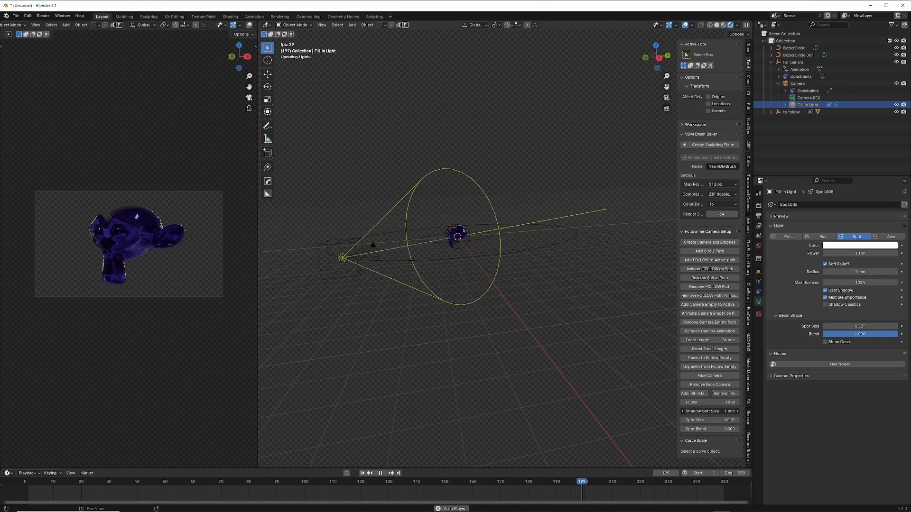
drag(706, 412, 679, 420)
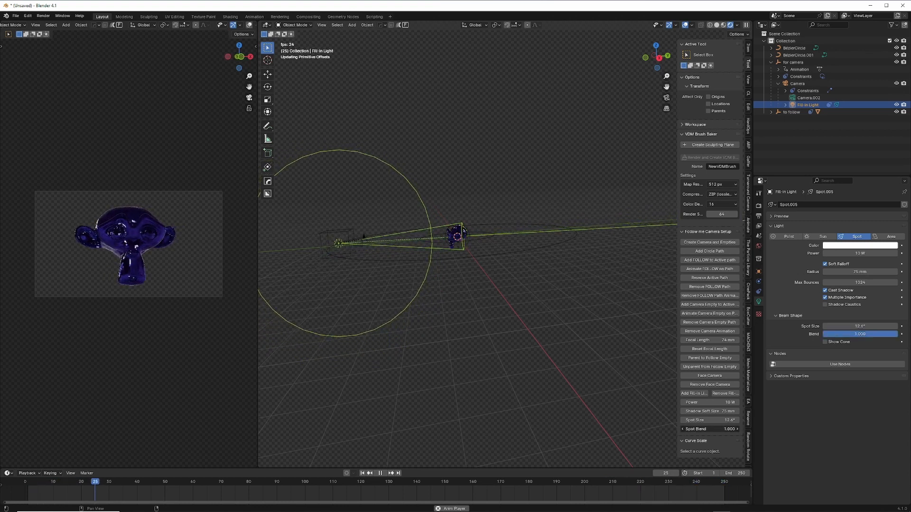
drag(710, 429, 736, 429)
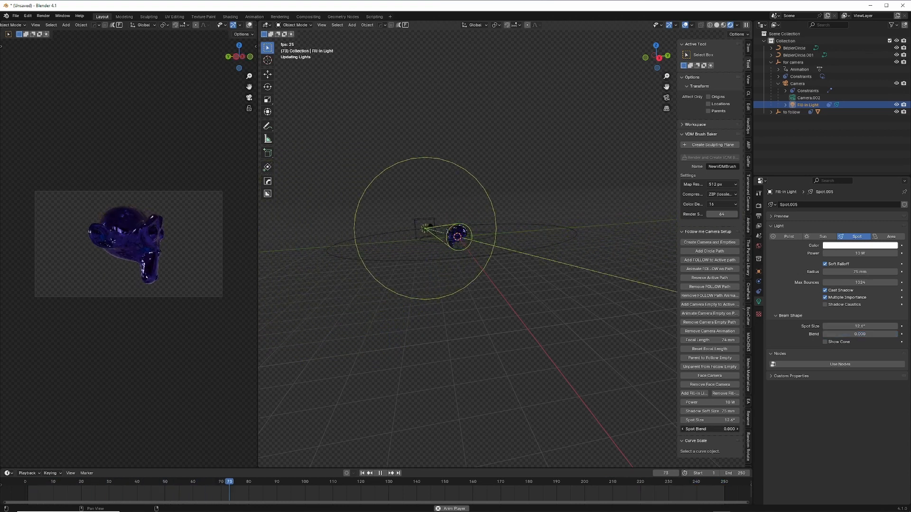
Raise the fill-in light's power to 1000 W and set its spot blend to 1
click(710, 403)
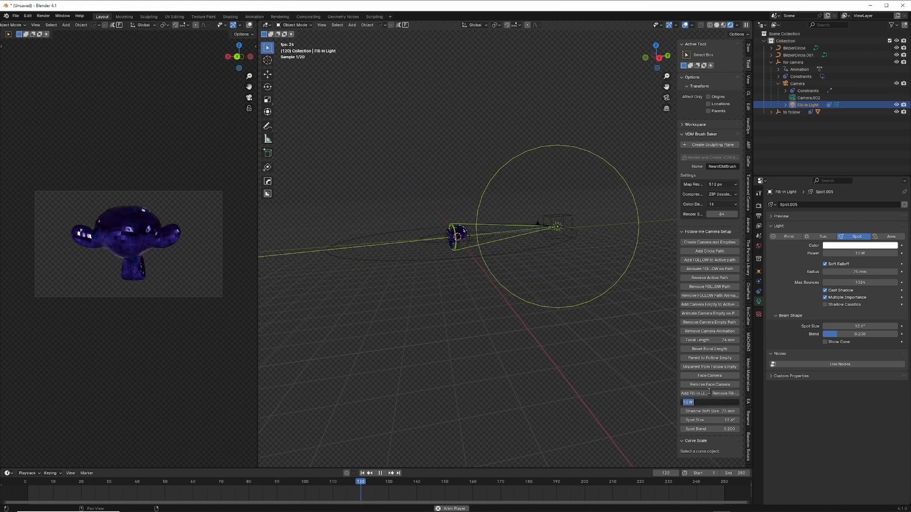
text(1000)
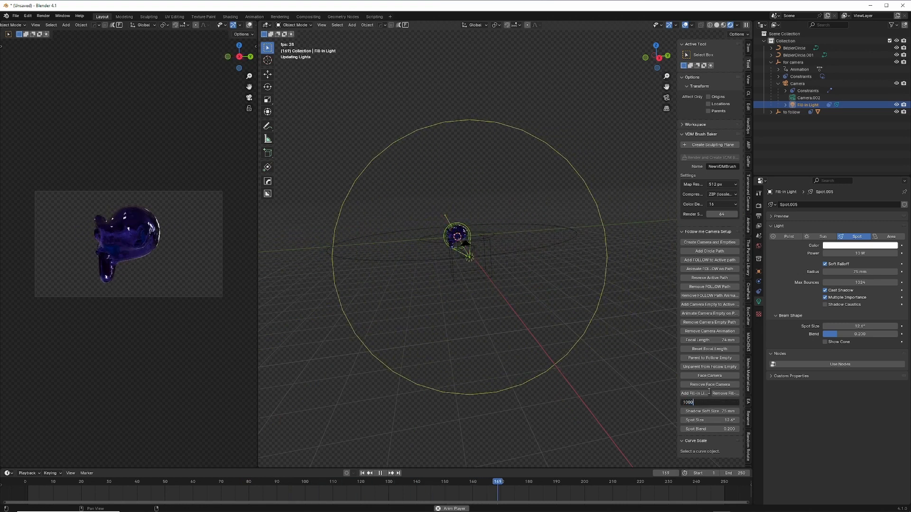
key(Return)
drag(711, 429, 759, 429)
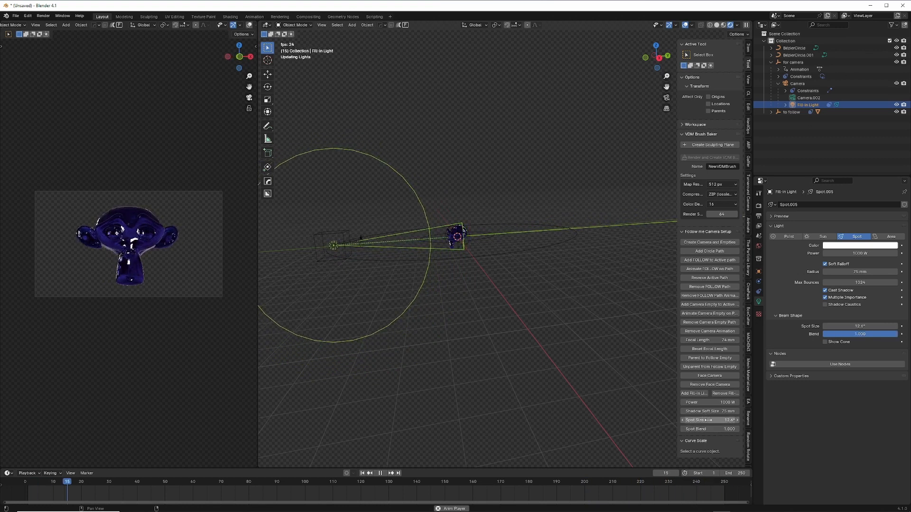
Try a 155 mm soft size and a spot size of about 114° on the fill-in light, and remove the light
drag(710, 411, 797, 420)
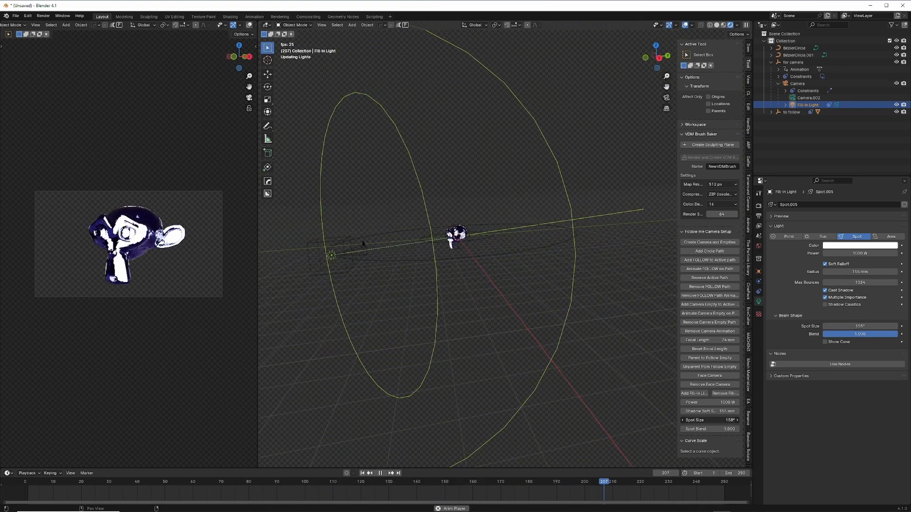
drag(729, 420, 709, 420)
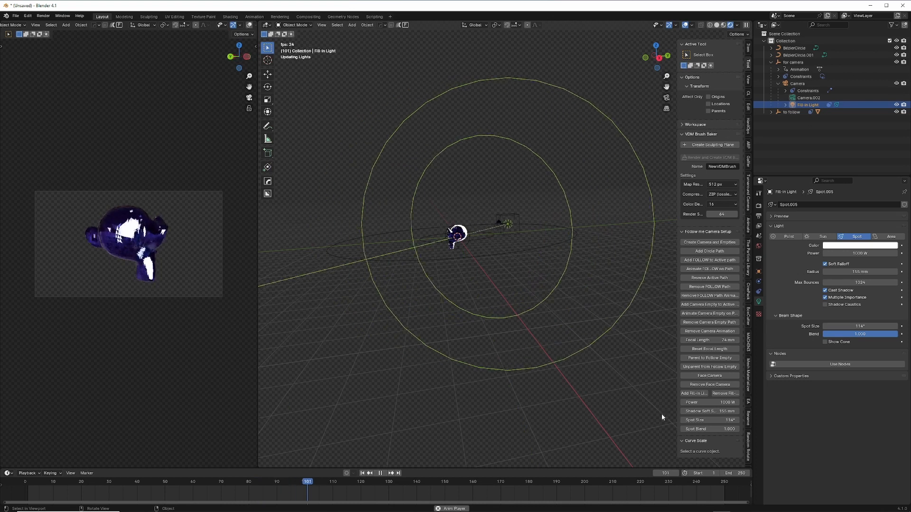
click(722, 394)
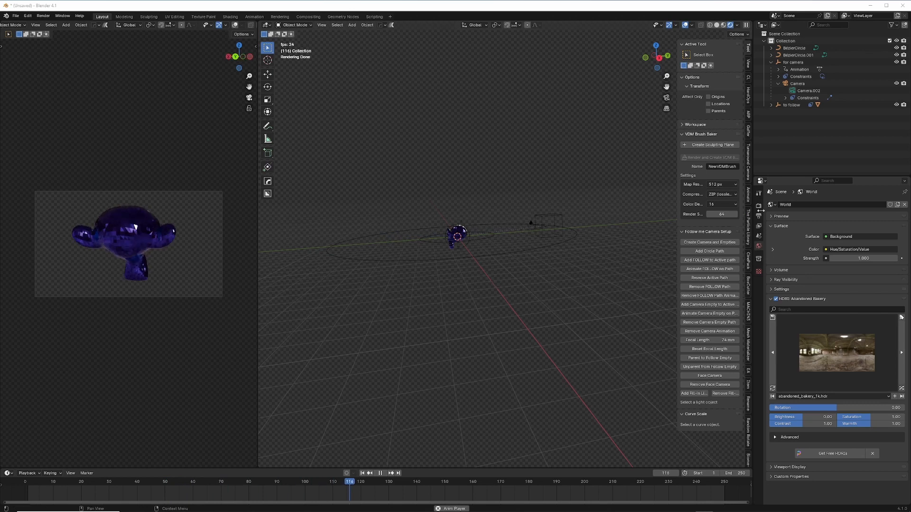
Show the tool properties with the VDM Brush Baker section collapsed, and select the outer circle path
click(758, 194)
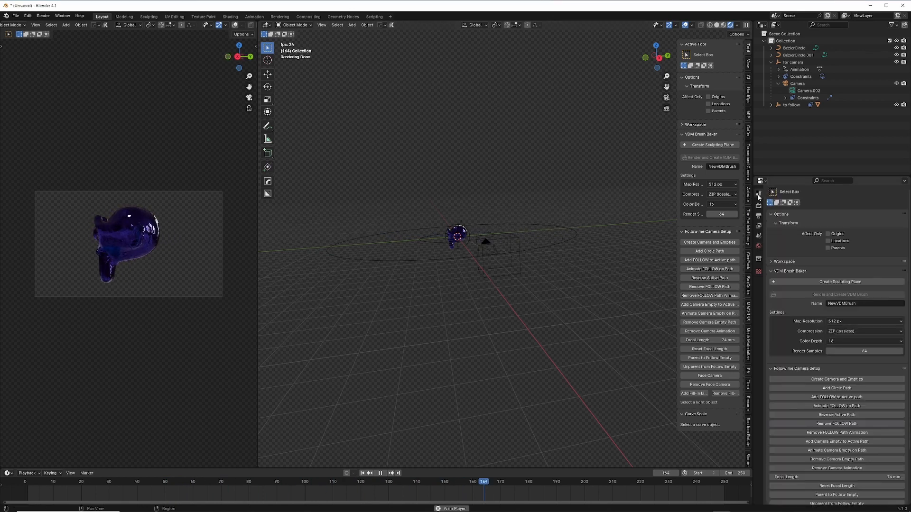
click(770, 269)
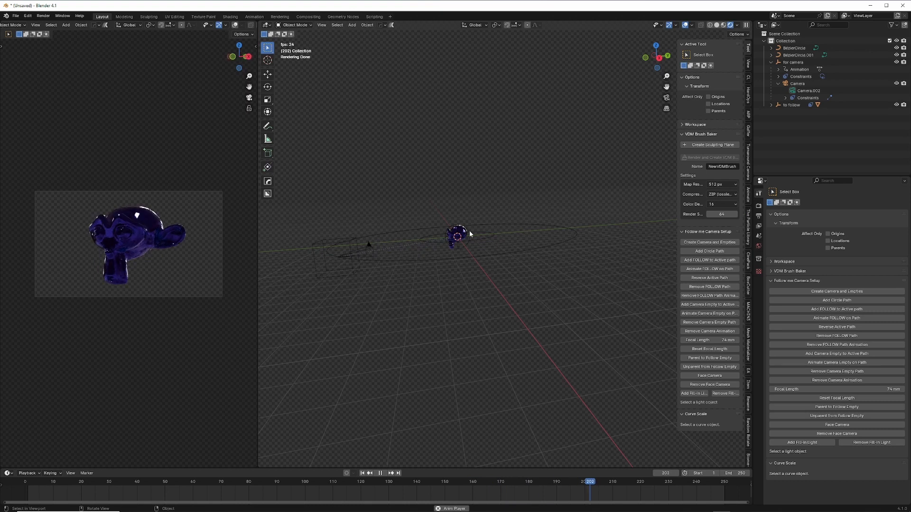
click(530, 252)
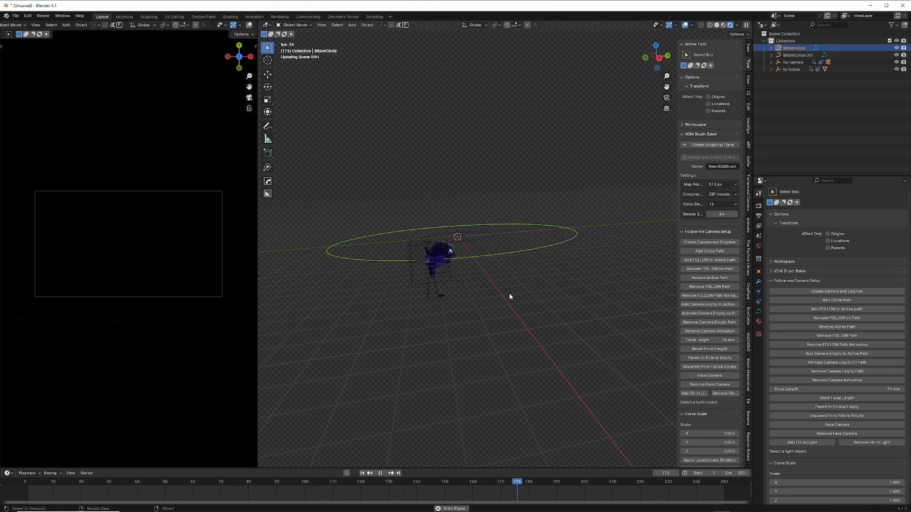
Stop the playback, disable Fixed Position in the "for camera" empty's Follow Path constraint and animate its path
key(space)
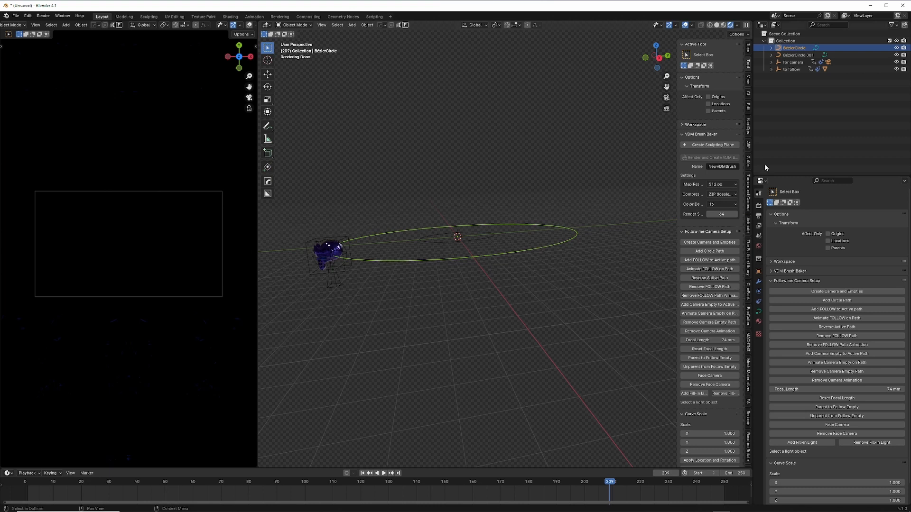
click(757, 302)
click(807, 63)
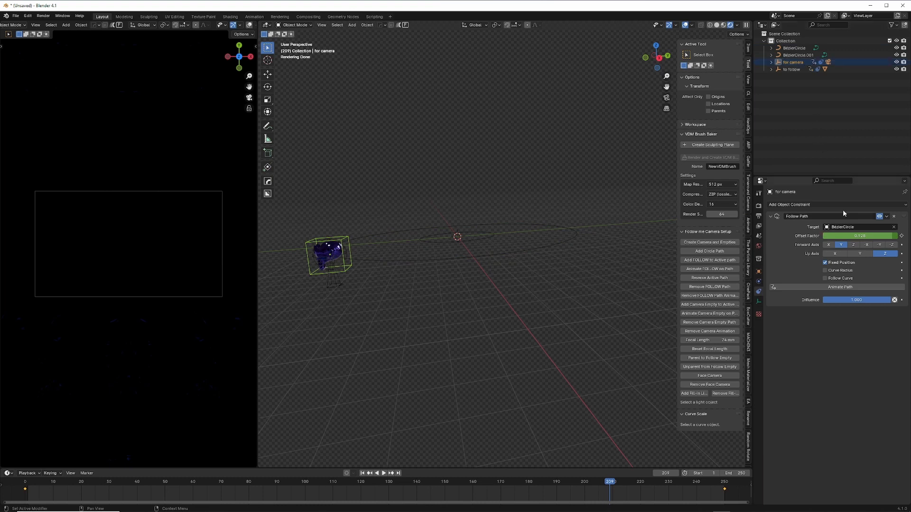
click(849, 265)
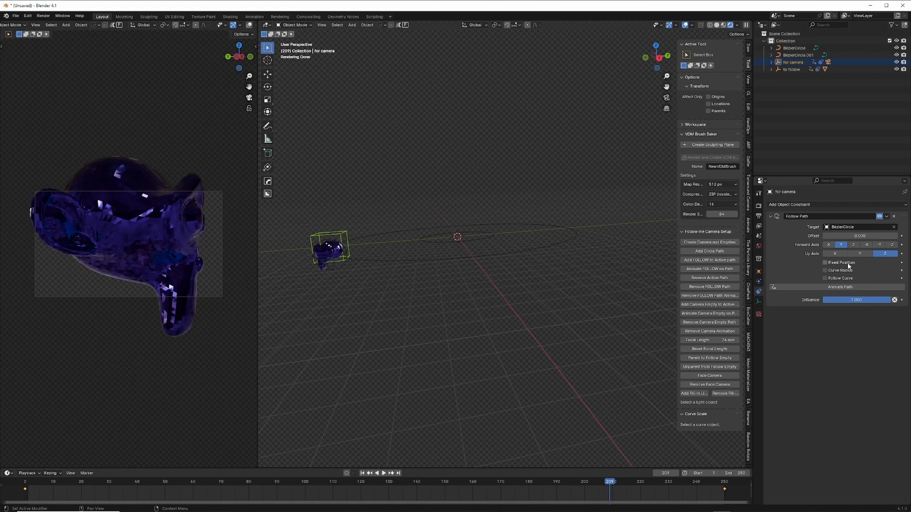
click(841, 287)
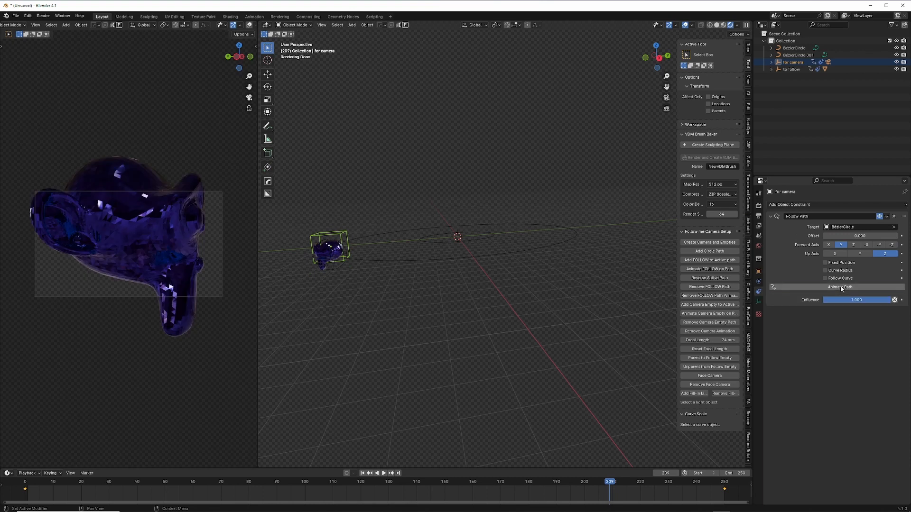
Disable Fixed Position in the "to follow" empty's Follow Path constraint, animate its path and play the animation
click(801, 70)
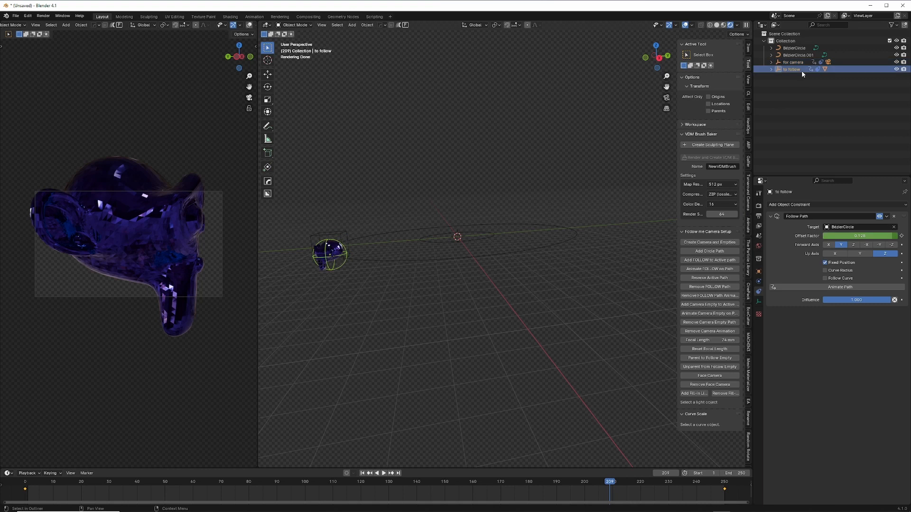
click(837, 263)
click(836, 287)
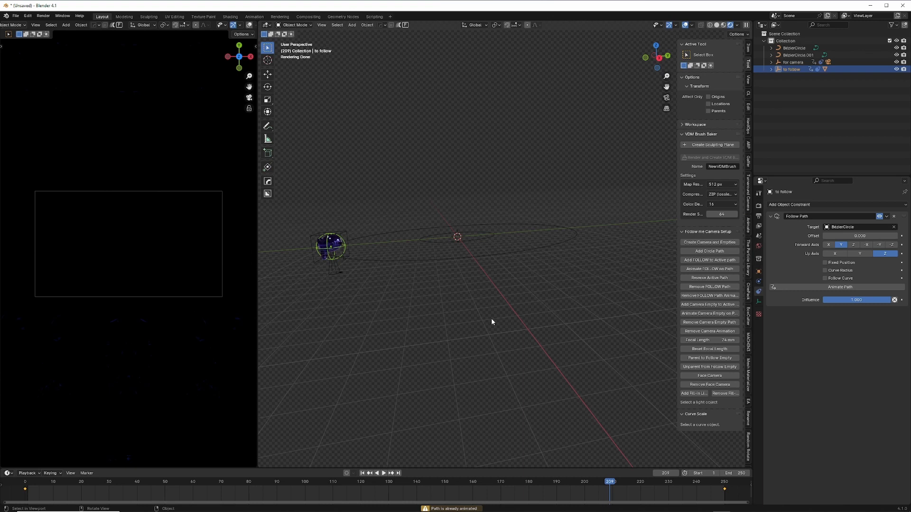
key(space)
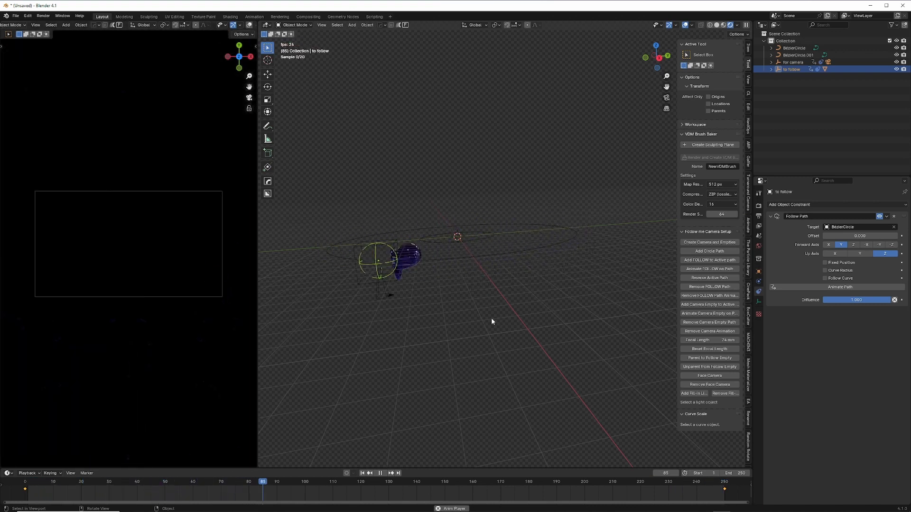
Stop the playback and switch both the main viewport and the camera viewport to Solid shading
key(space)
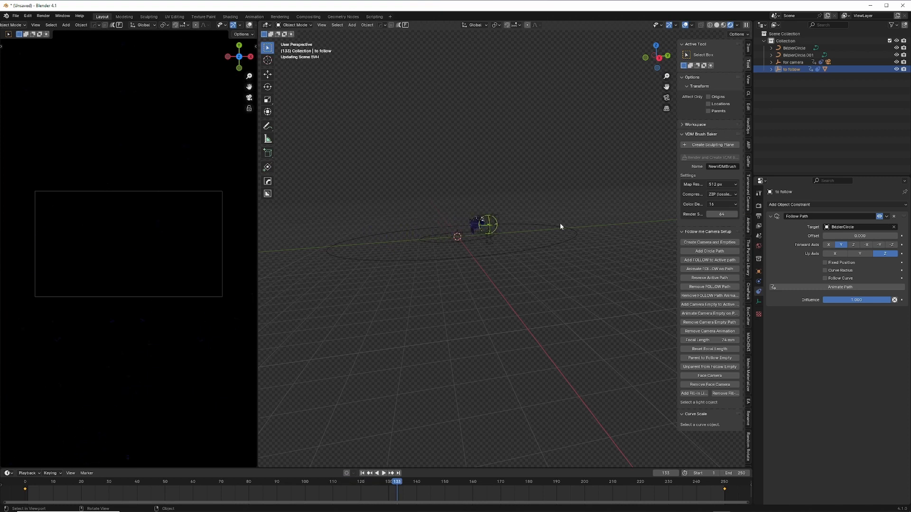
click(718, 26)
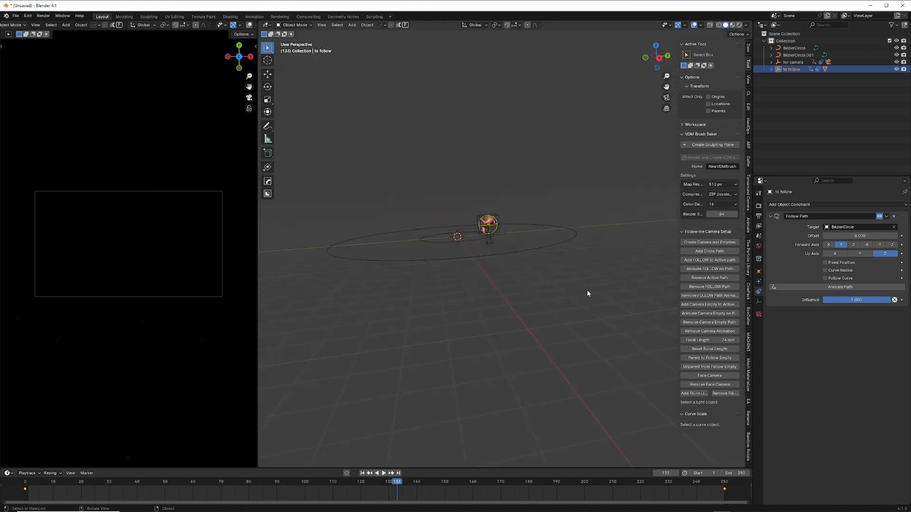
click(205, 84)
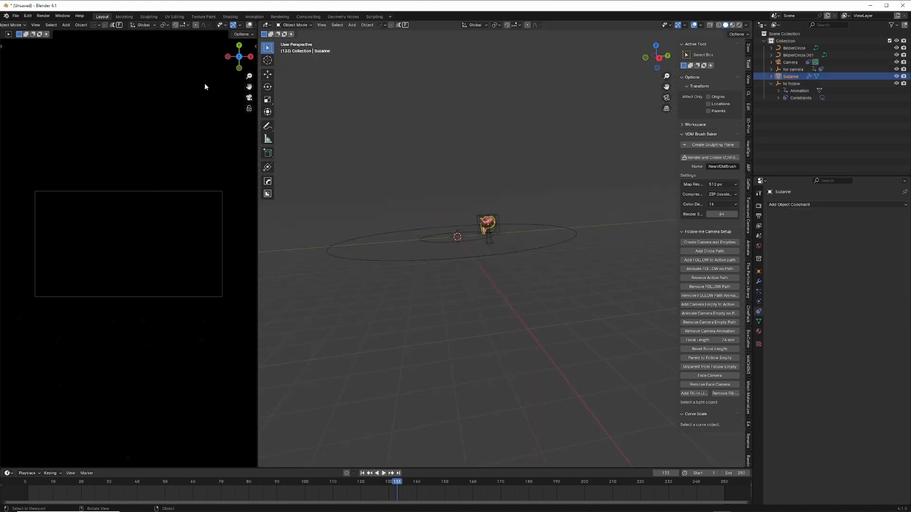
click(205, 84)
key(z)
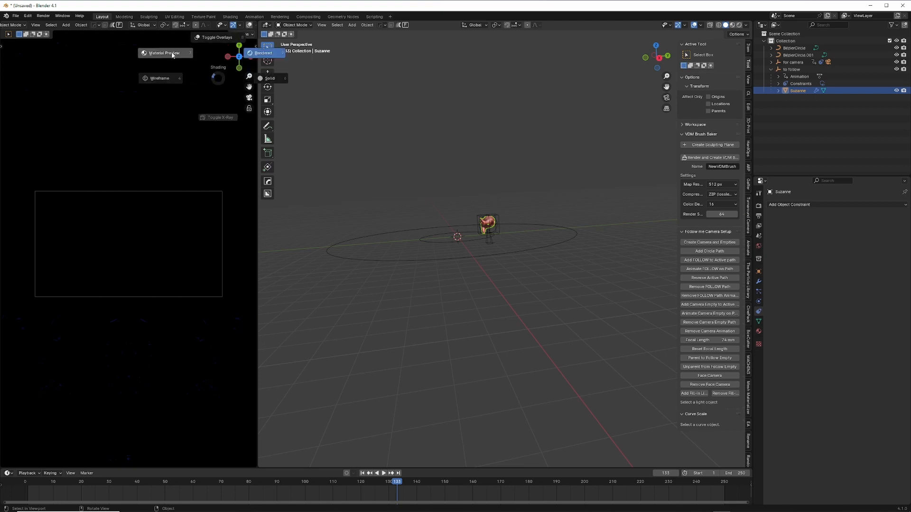
click(268, 79)
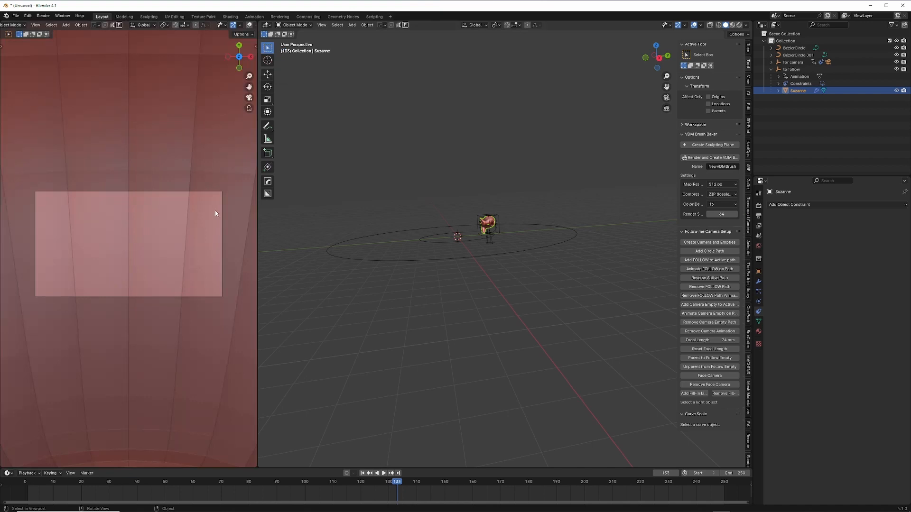
Set the Follow Path offset of the "for camera" empty to about 12.6 and play the animation
key(space)
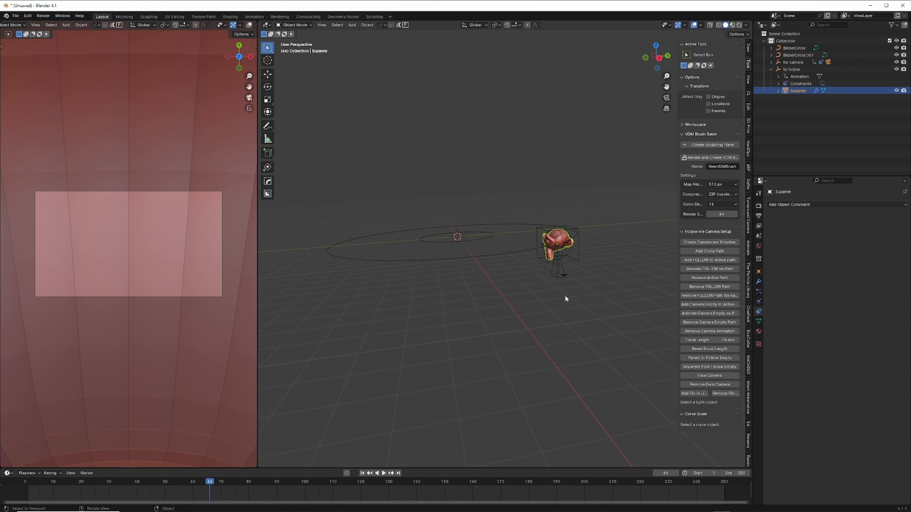
click(574, 263)
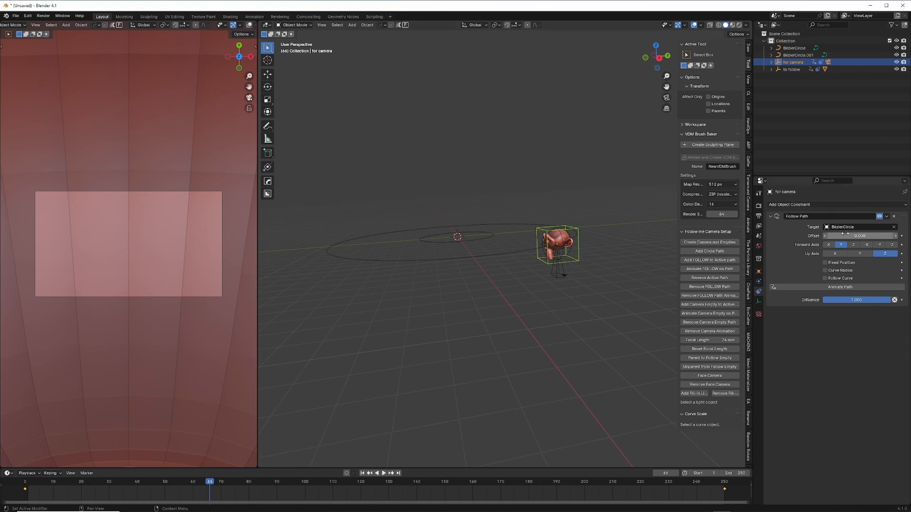
drag(845, 233, 882, 236)
key(space)
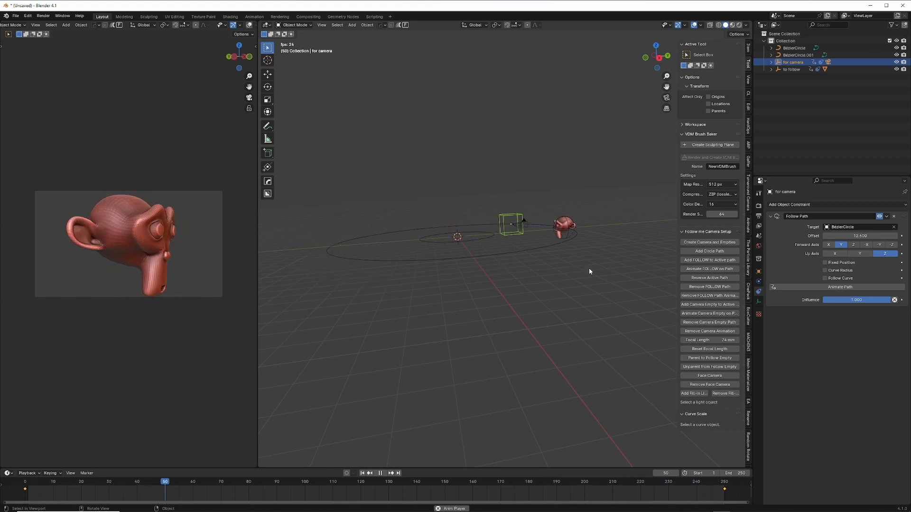
Try Follow Curve on the "for camera" empty during playback, disable it again and stop the animation
click(825, 278)
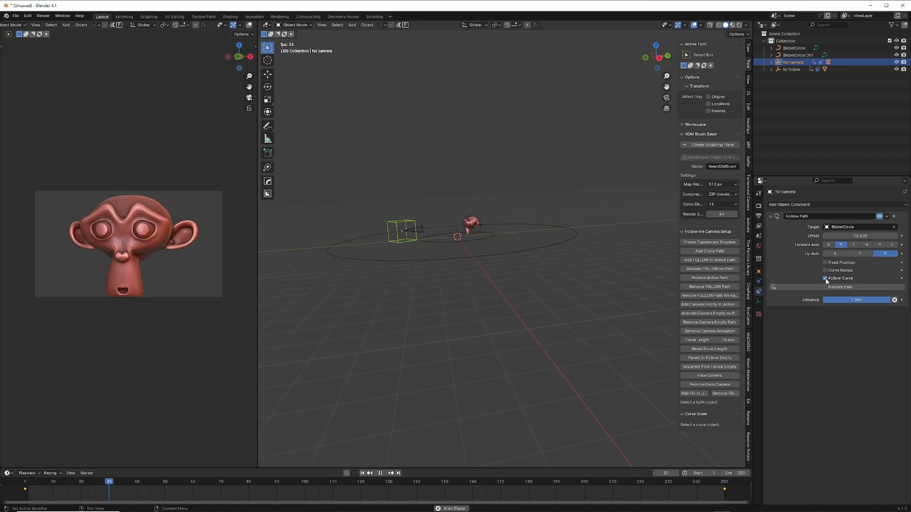
click(823, 288)
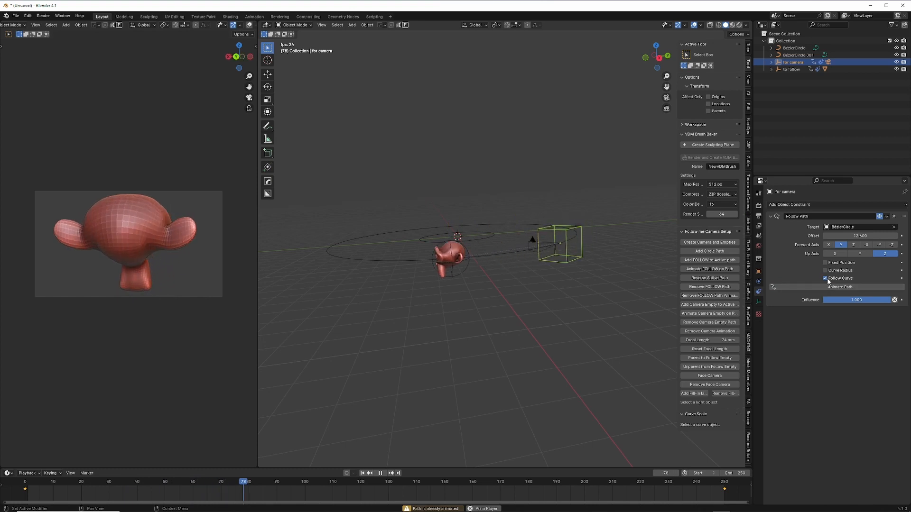
click(826, 279)
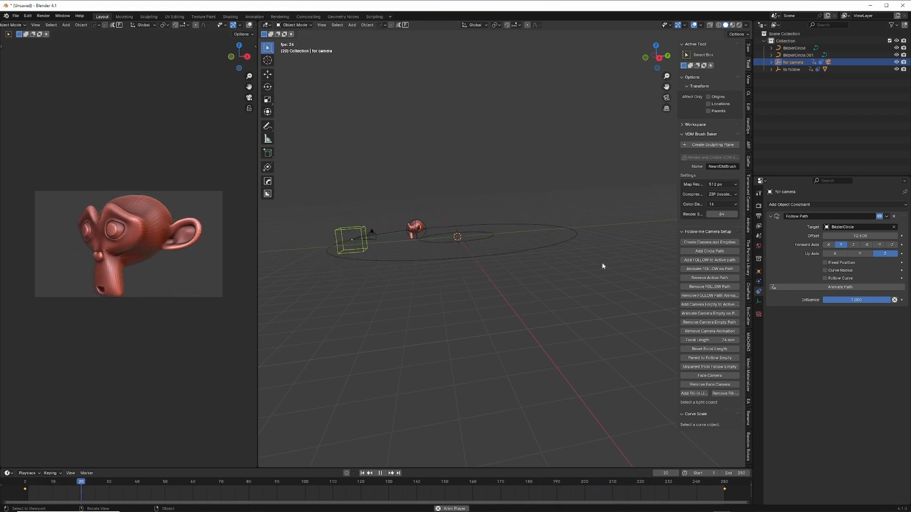
key(space)
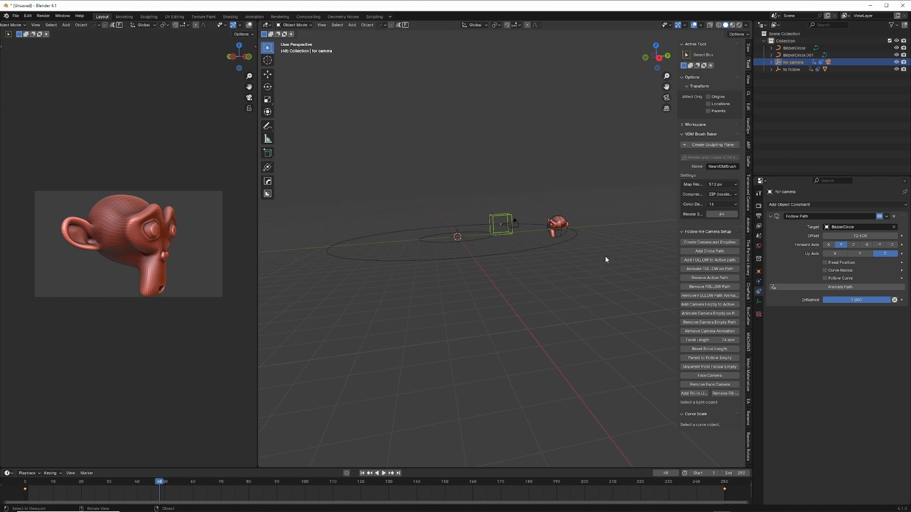
Set the outer circle's Path Animation length to 262 frames while playing the animation, and stop the playback
click(559, 243)
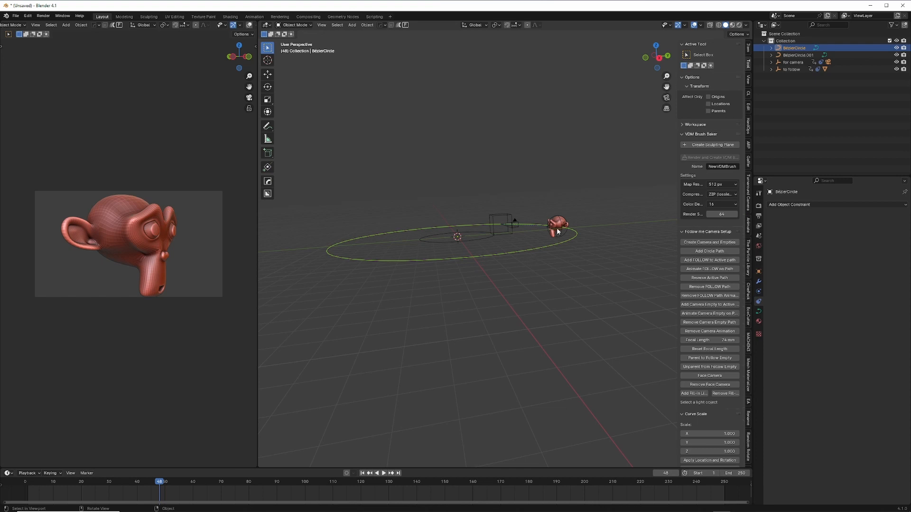
click(758, 311)
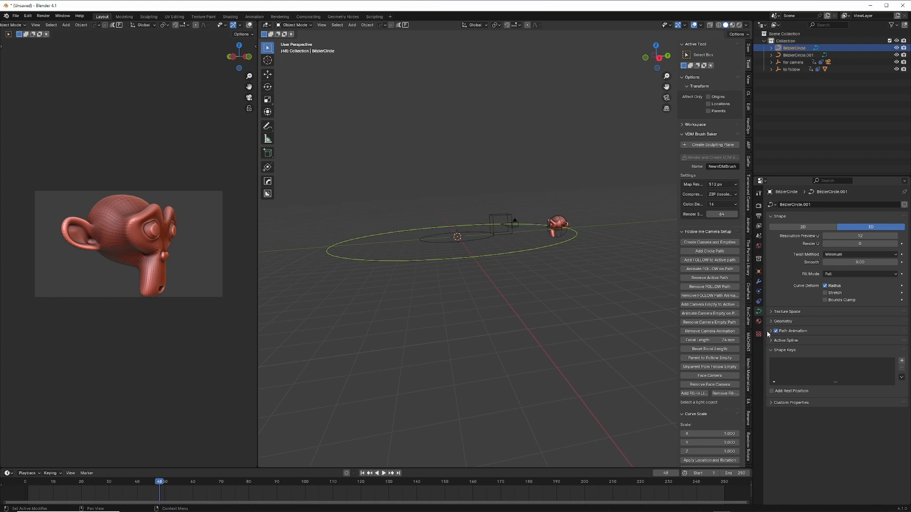
click(771, 331)
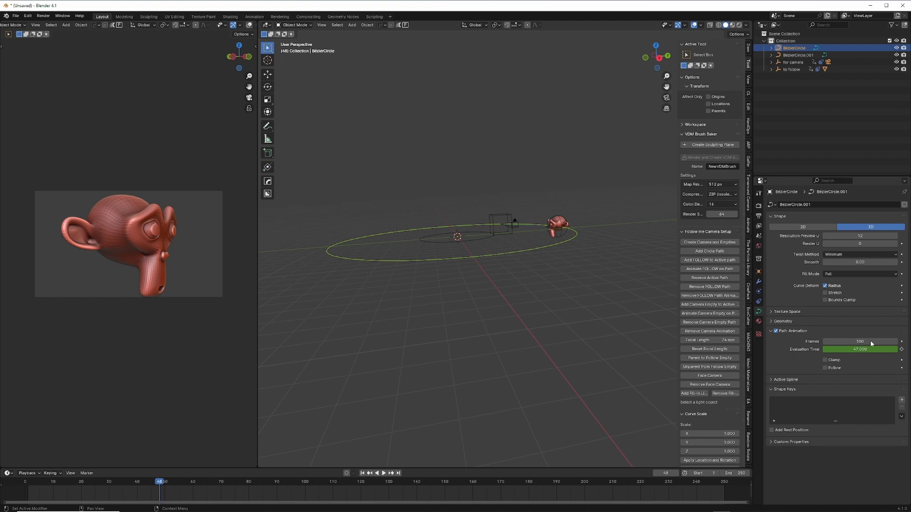
key(space)
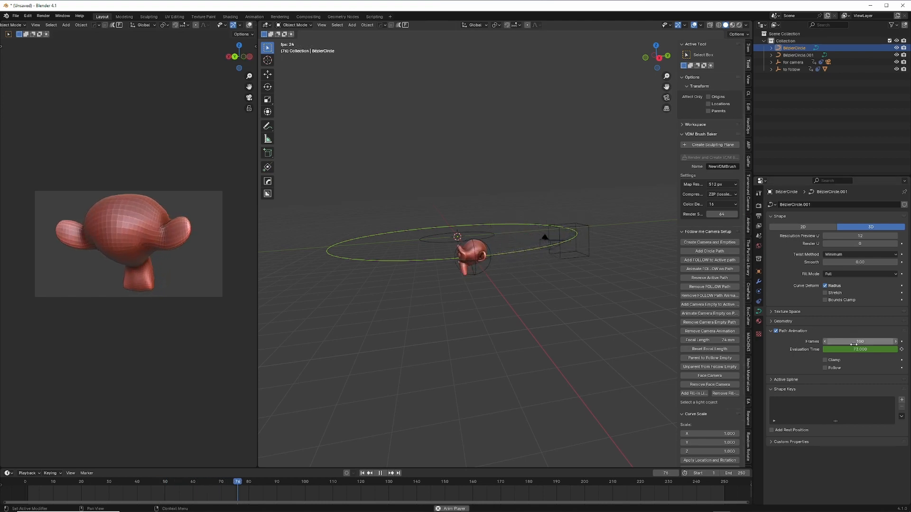
mouse_move(848, 342)
mouse_down()
mouse_move(832, 343)
mouse_move(841, 340)
mouse_up()
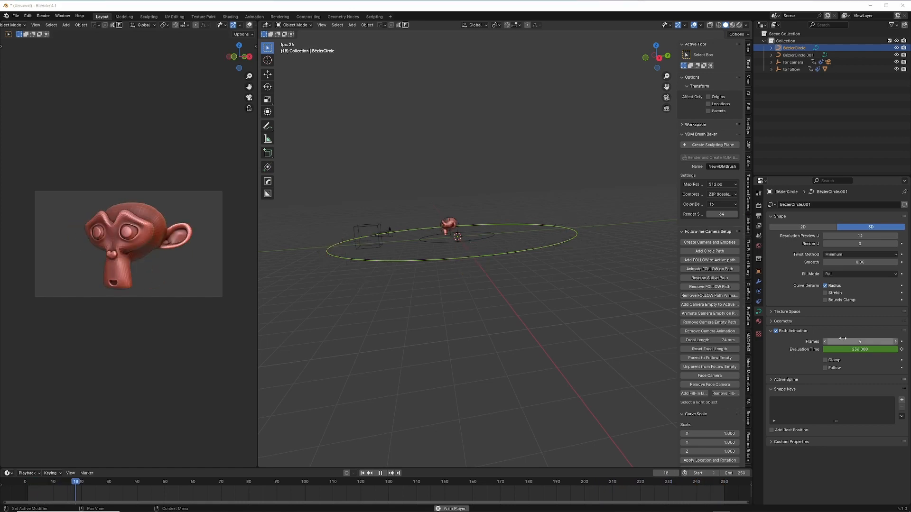
drag(848, 341, 908, 340)
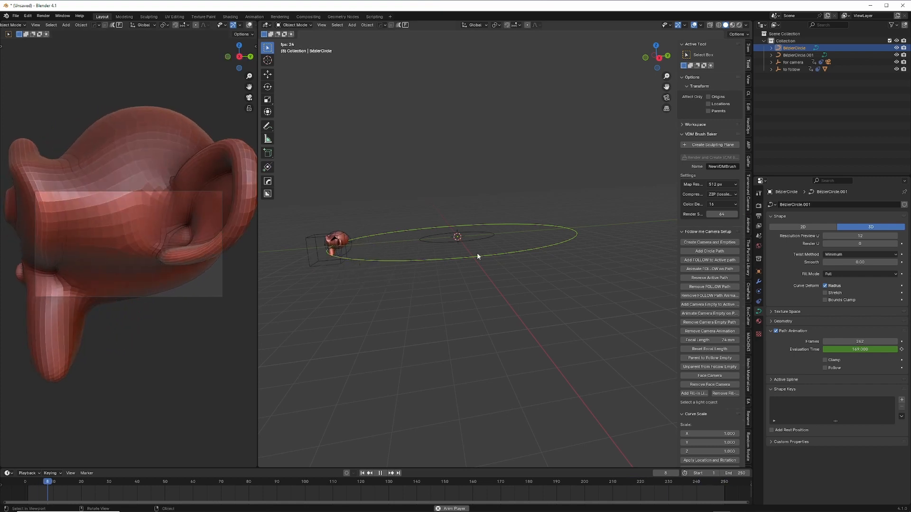
key(space)
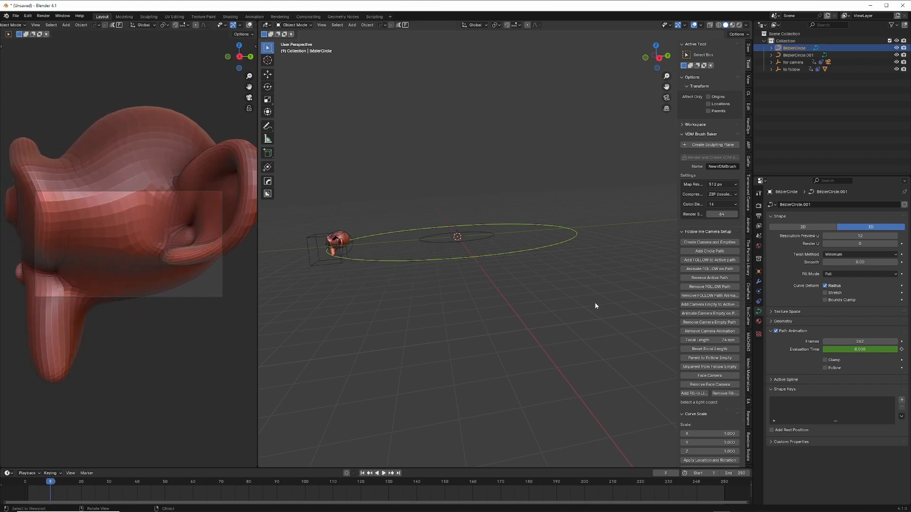
Set the focal length to 29 mm and the "for camera" empty's Follow Path offset to about 39.7, and preview the animation
drag(709, 340, 689, 340)
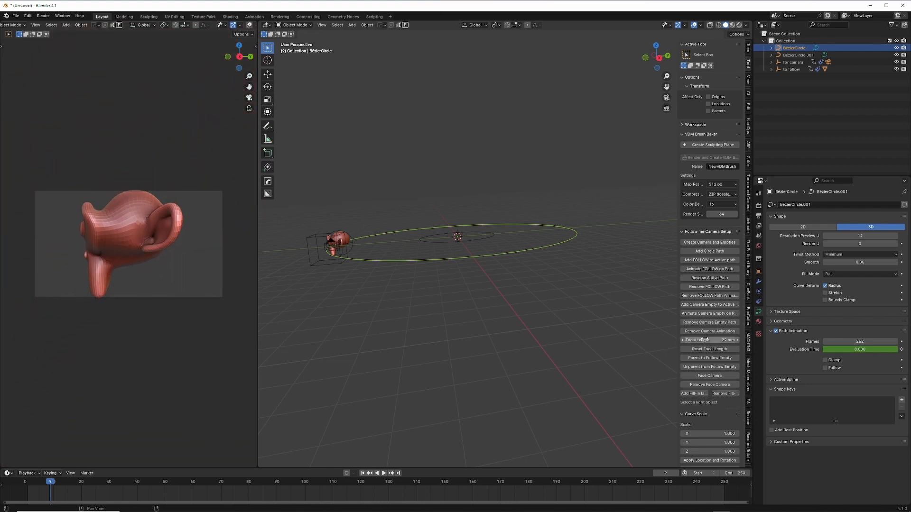
click(326, 266)
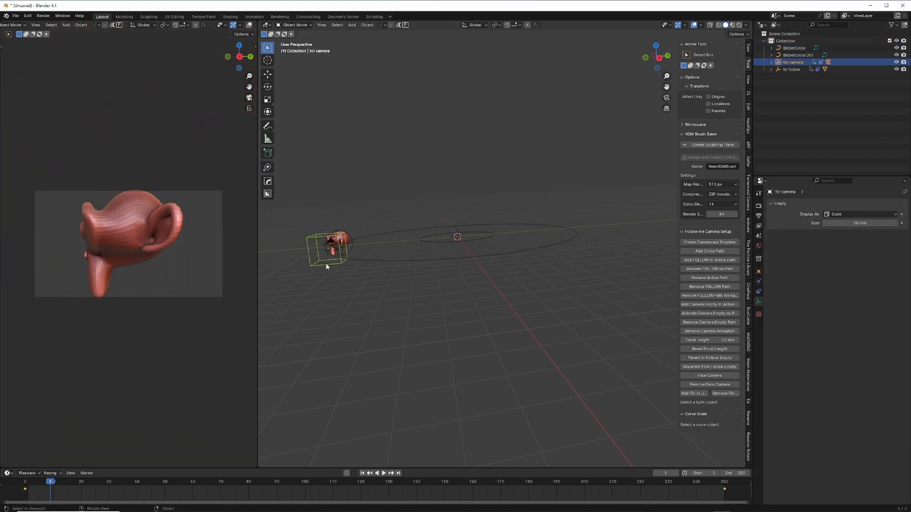
click(759, 292)
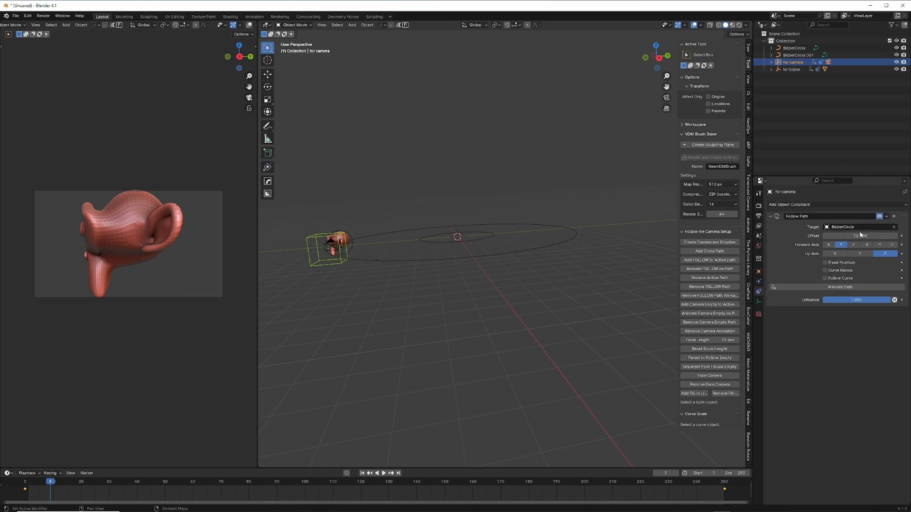
drag(860, 236, 882, 235)
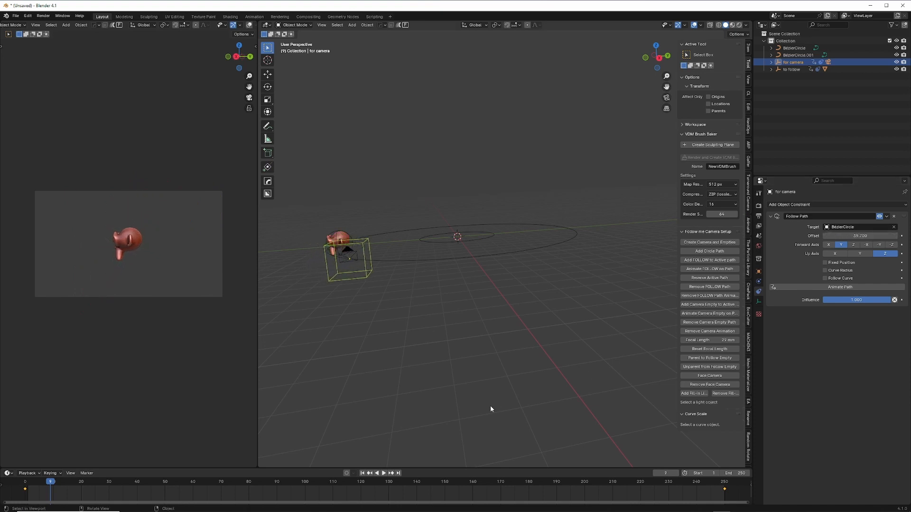
key(space)
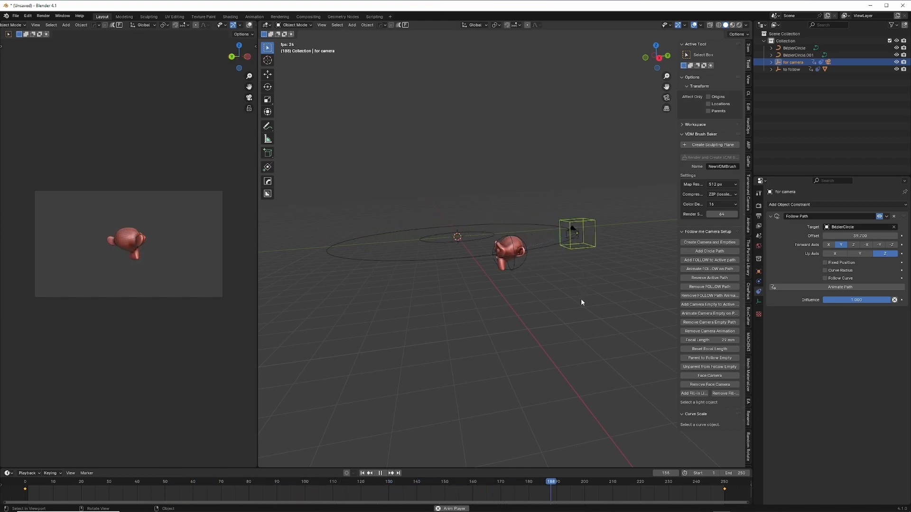
key(space)
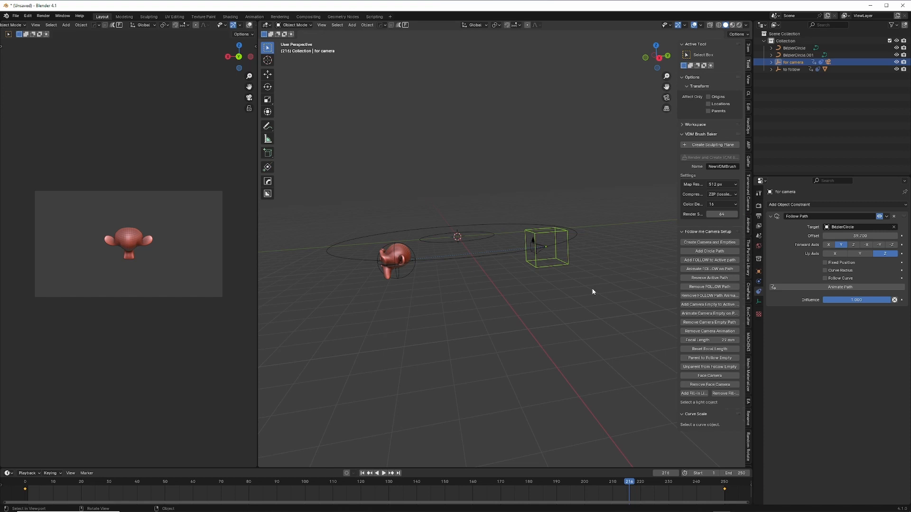
Review the "to follow" empty's properties and the outer circle's Path Animation settings, and preview the animation
click(574, 235)
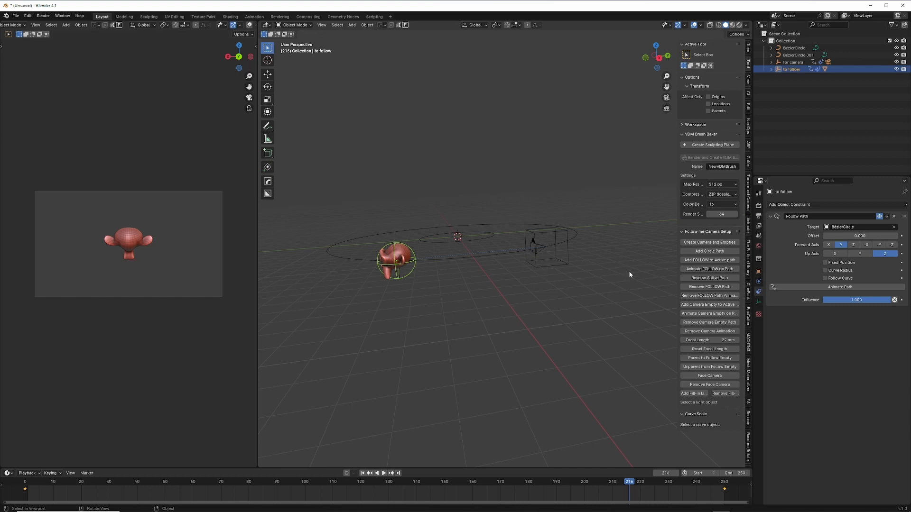
click(759, 301)
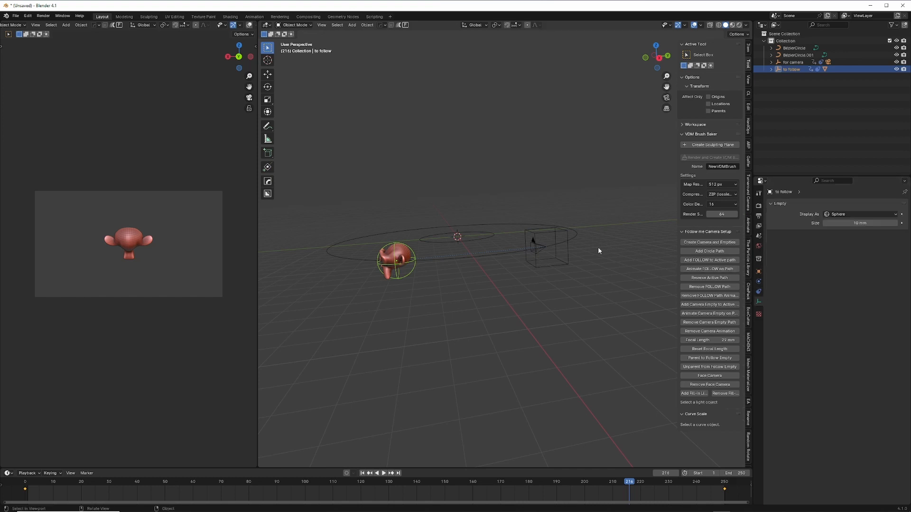
click(447, 259)
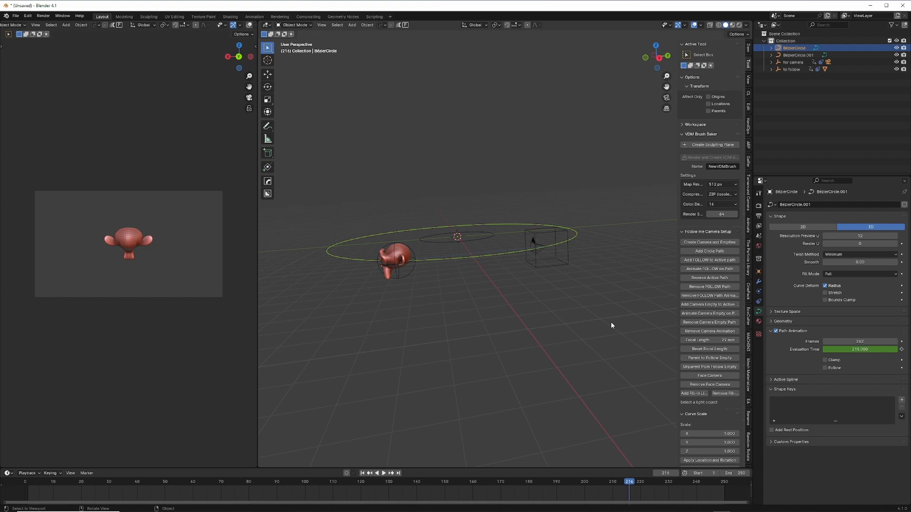
key(space)
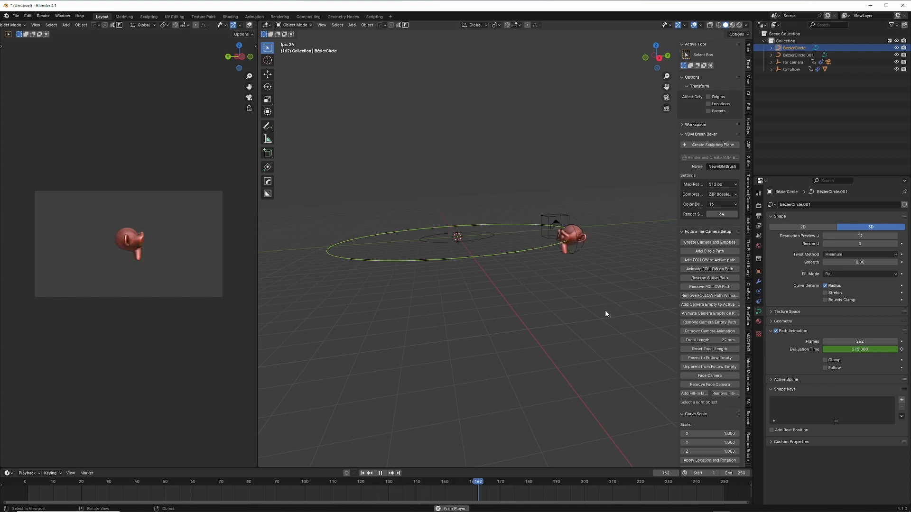
key(space)
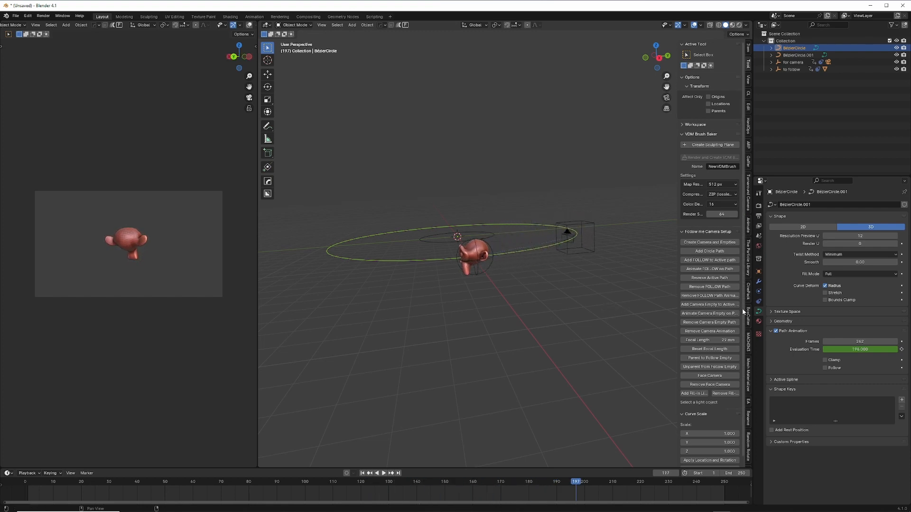
Reselect the outer circle to point out the commands that add and animate the FOLLOW empty on a path, and select the "for camera" empty
drag(436, 282, 399, 244)
click(581, 288)
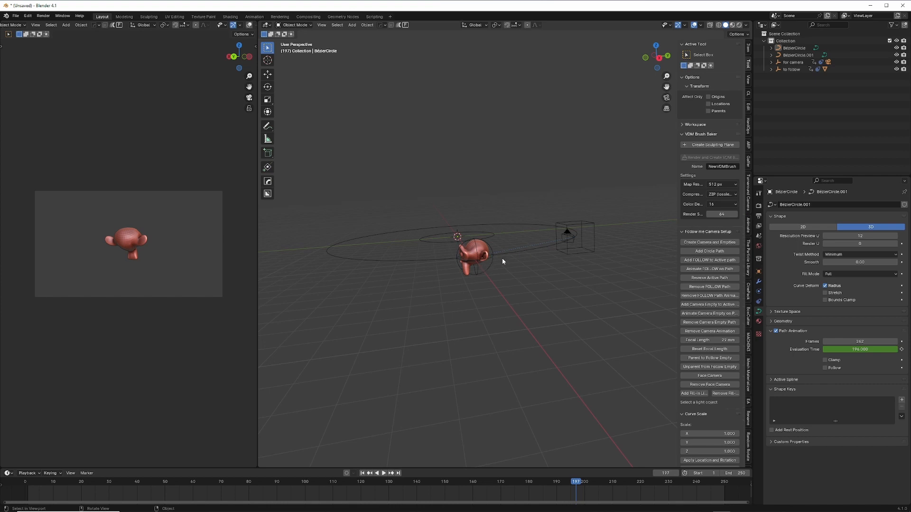
click(520, 254)
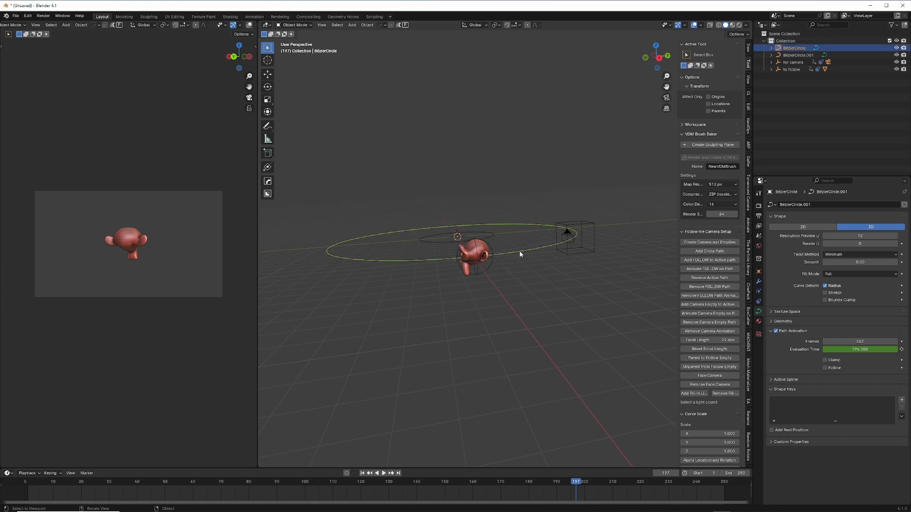
click(710, 260)
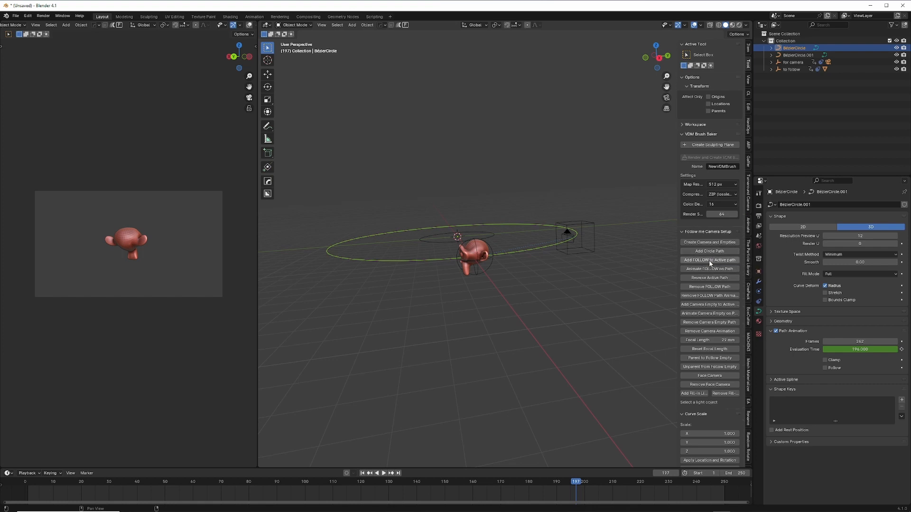
click(705, 270)
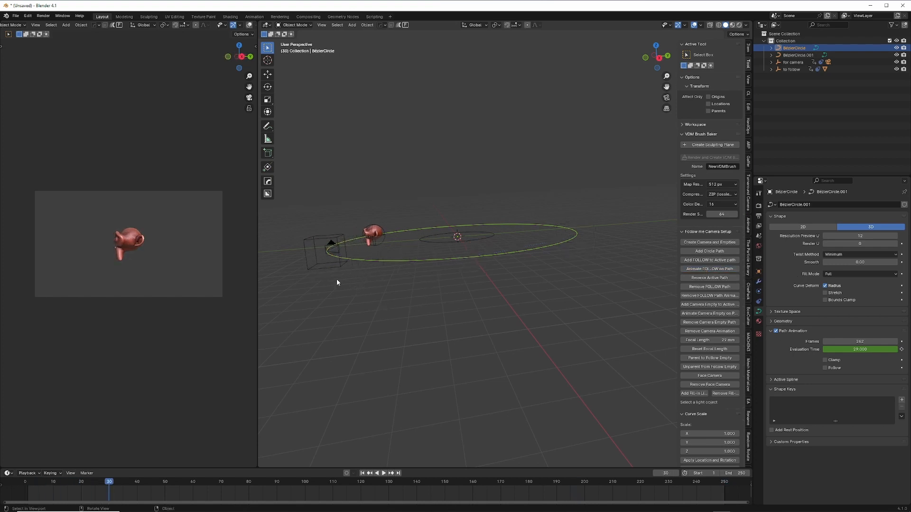
click(331, 267)
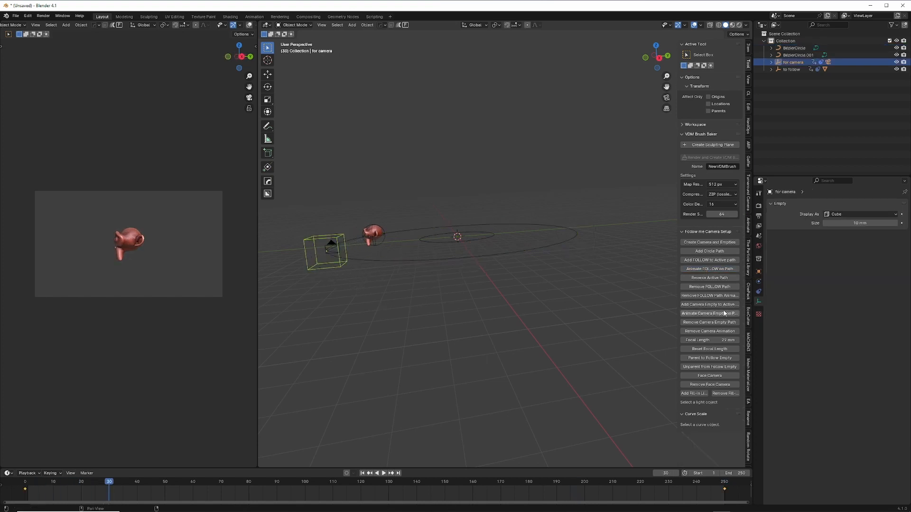
Try to add and animate the camera empty on a path with the "for camera" empty selected, and preview the animation
click(692, 305)
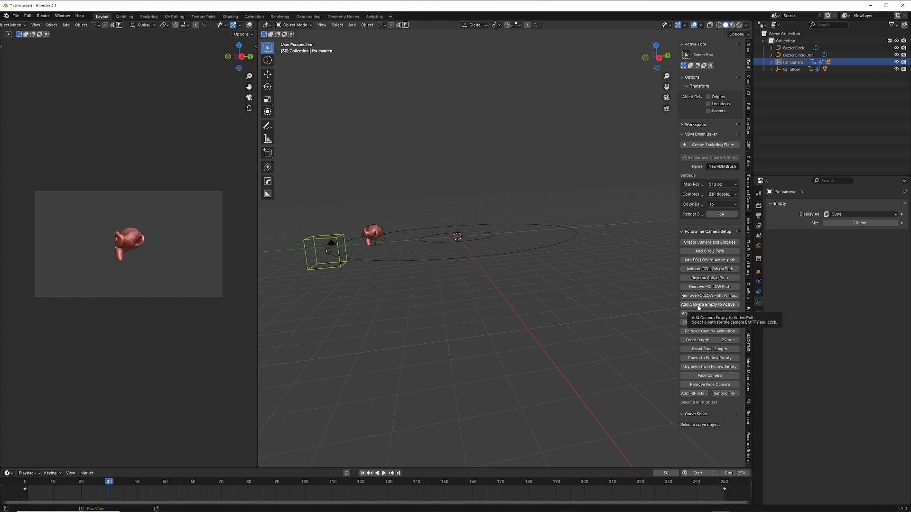
click(698, 306)
click(699, 314)
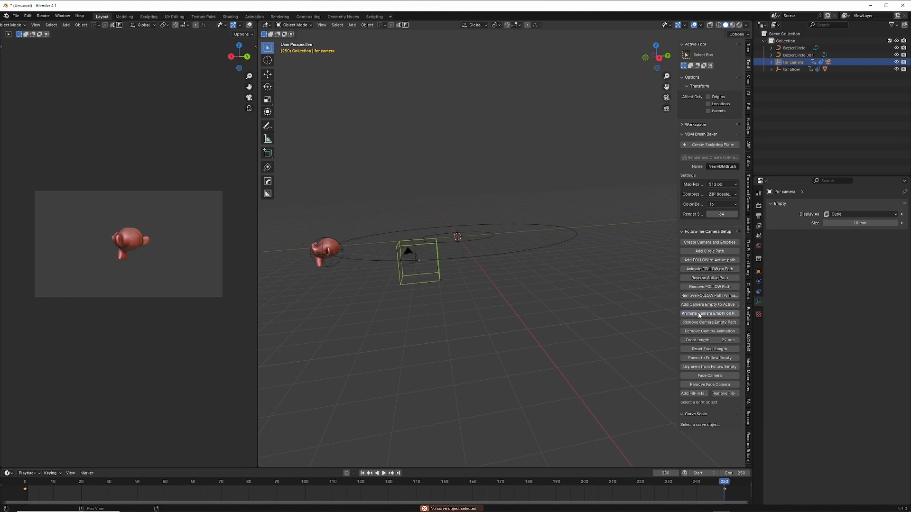
key(space)
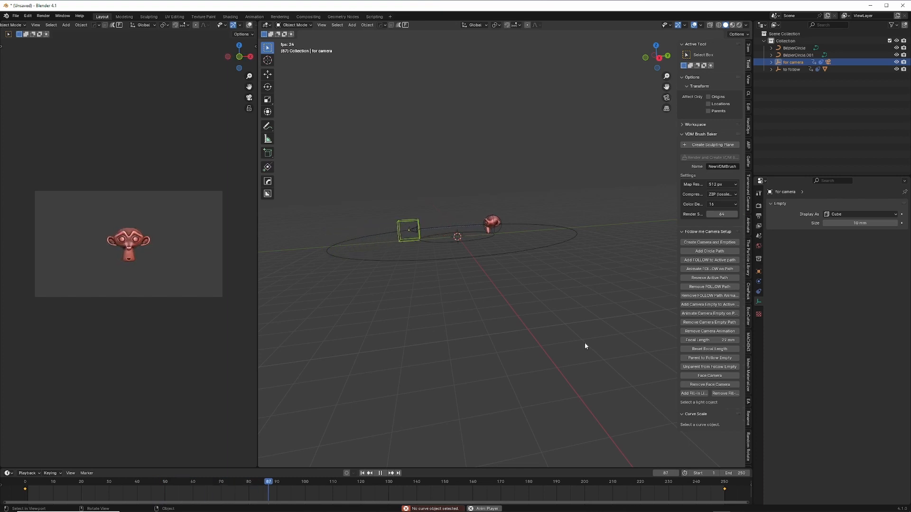
key(space)
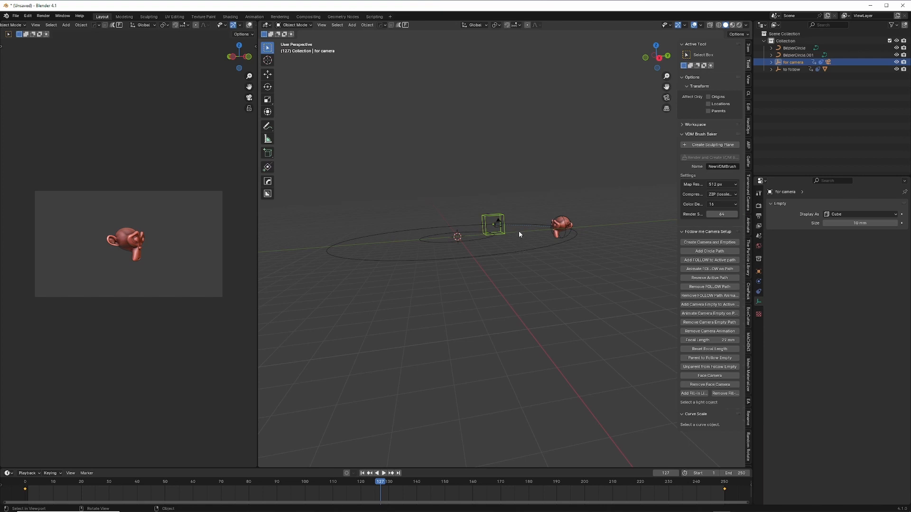
Enable Fixed Position in the Follow Path constraints of the "to follow" and "for camera" empties, and preview the animation
click(567, 234)
click(759, 292)
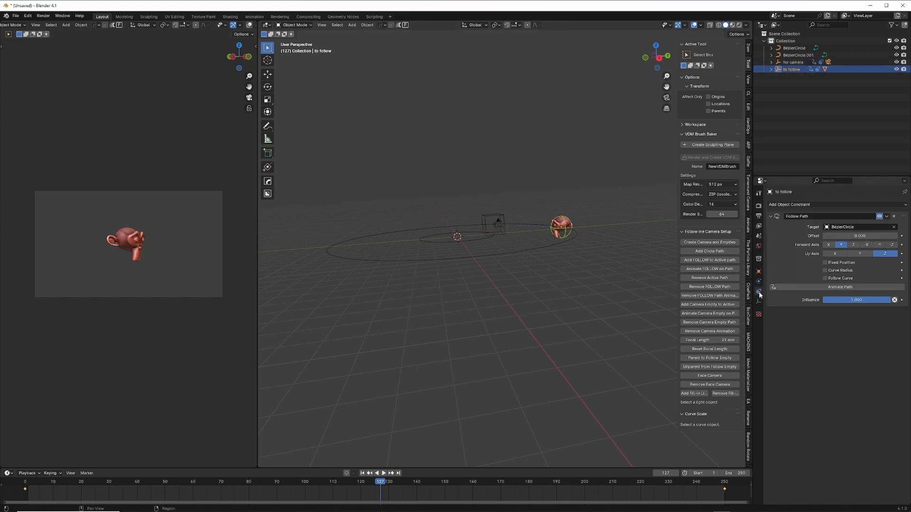
click(842, 263)
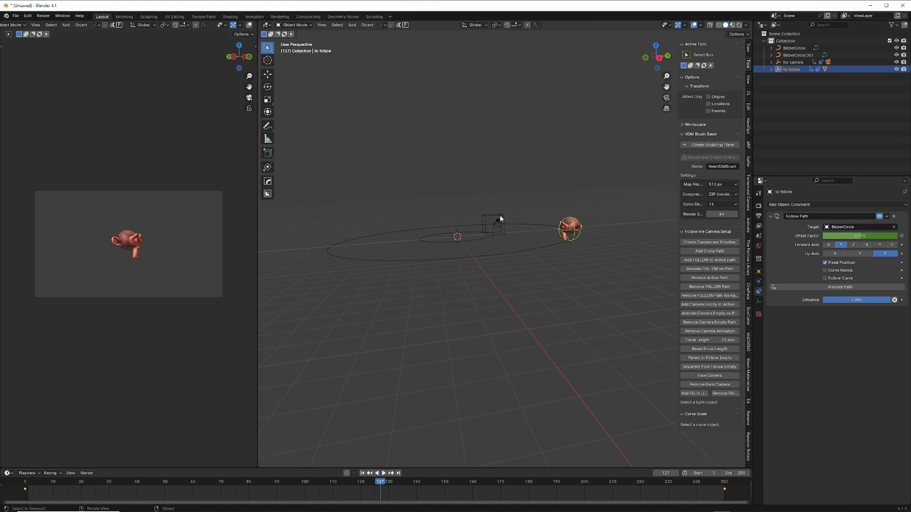
click(497, 216)
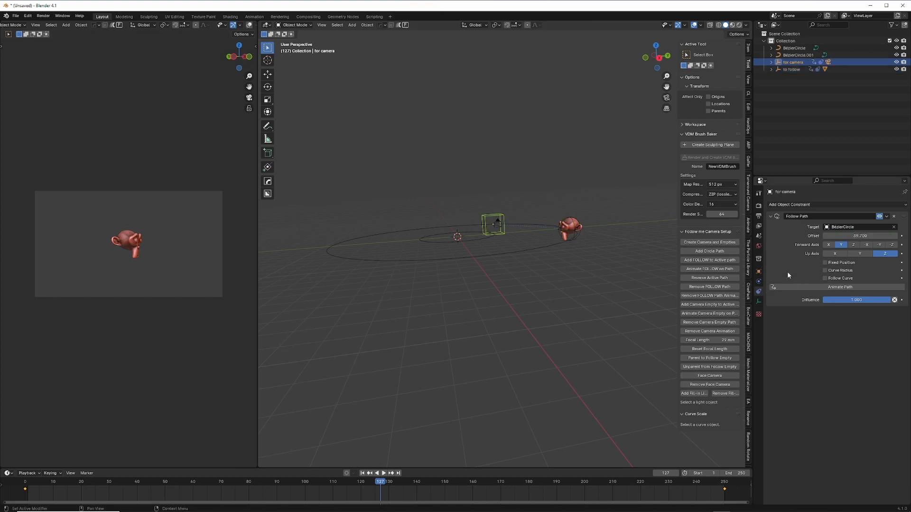
click(829, 263)
key(space)
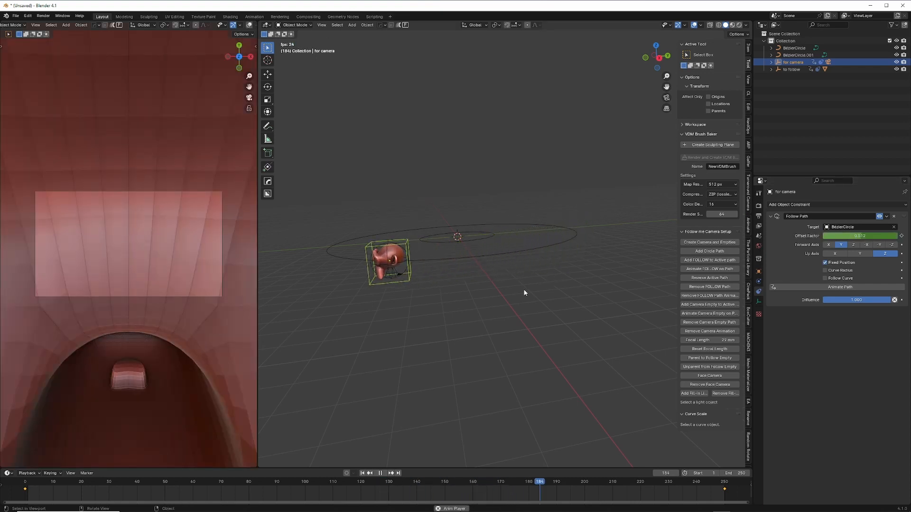
key(space)
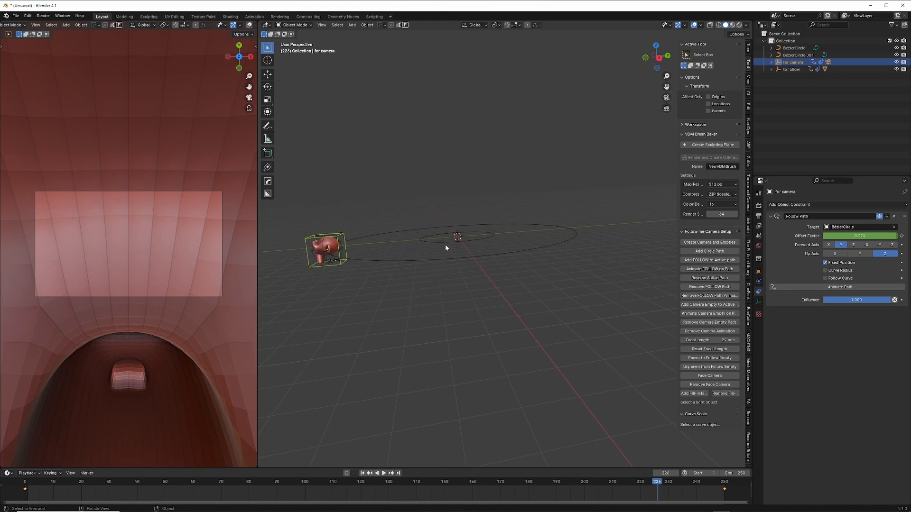
Add the camera empty to the inner circle path and play the animation
click(445, 241)
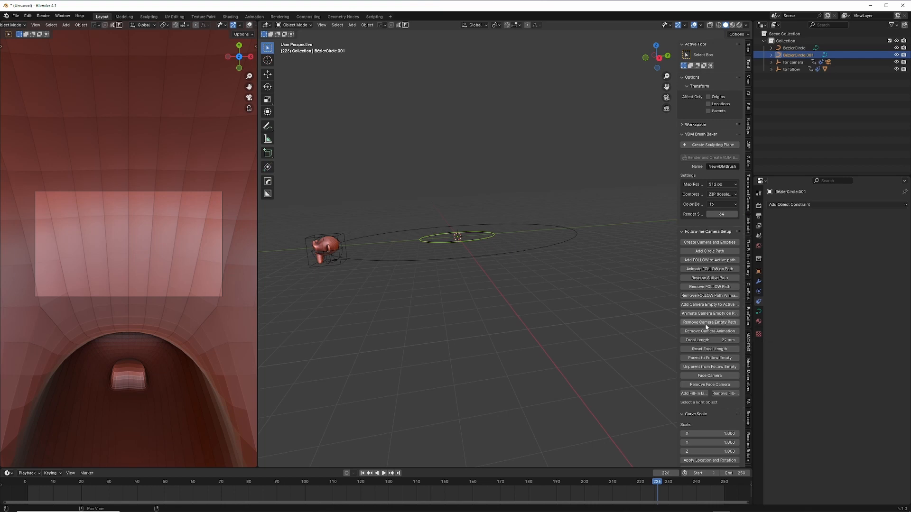
click(706, 305)
key(space)
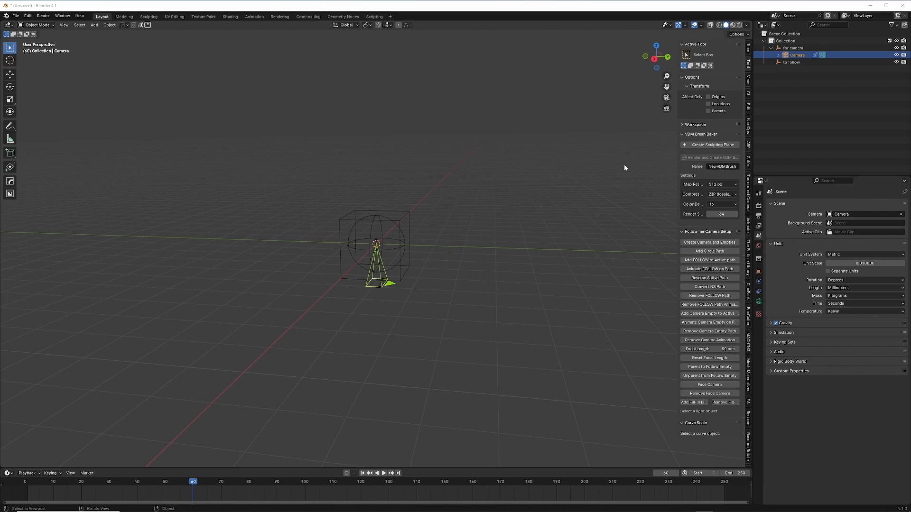
Add a circle path around the camera and empties and scale it up to about 2.3 times its size
click(682, 134)
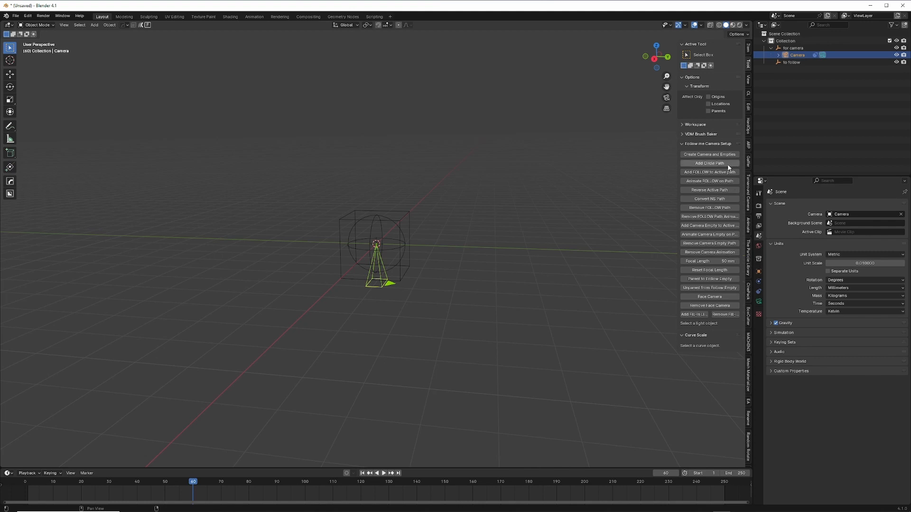
click(703, 163)
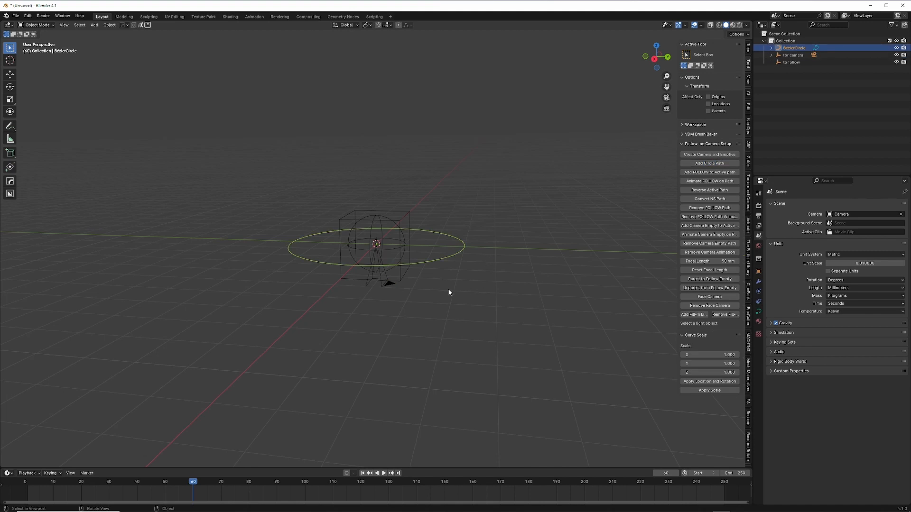
key(s)
click(546, 273)
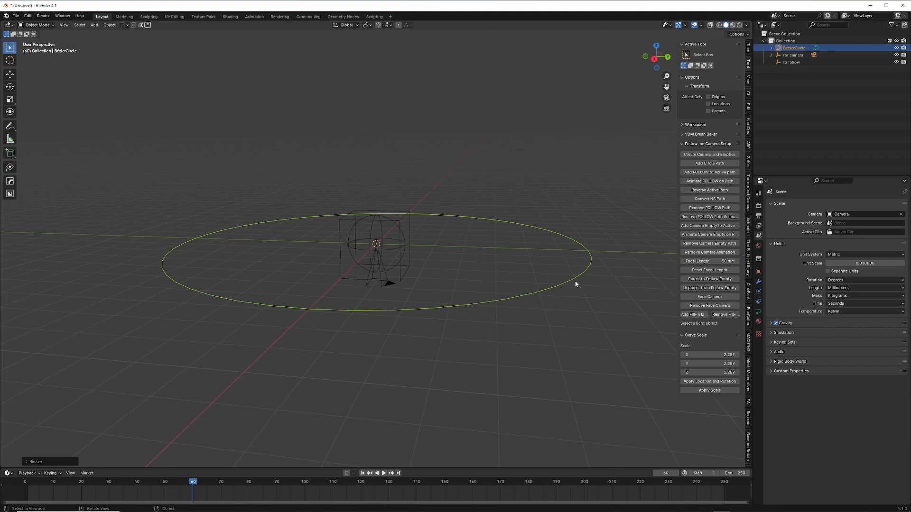
Attach the camera empty to the enlarged circle path, animate it on that path, and preview the motion
click(694, 226)
click(709, 235)
key(space)
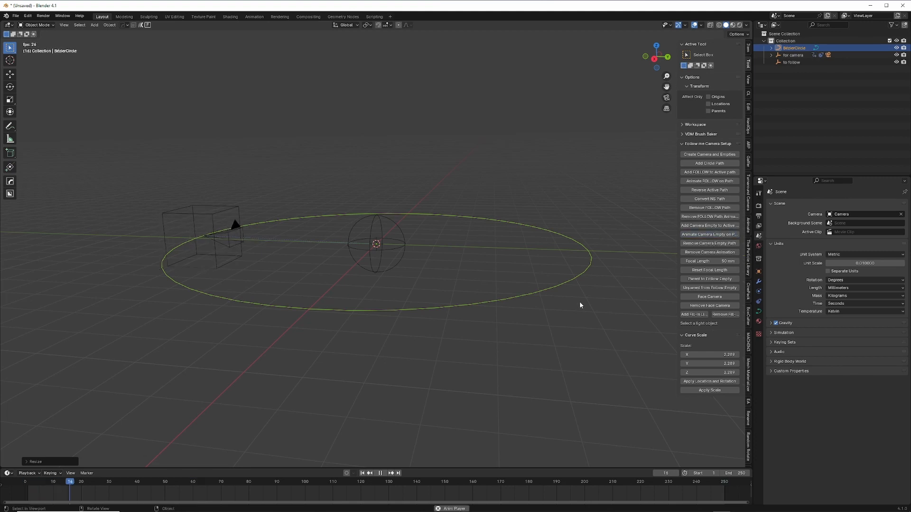
key(space)
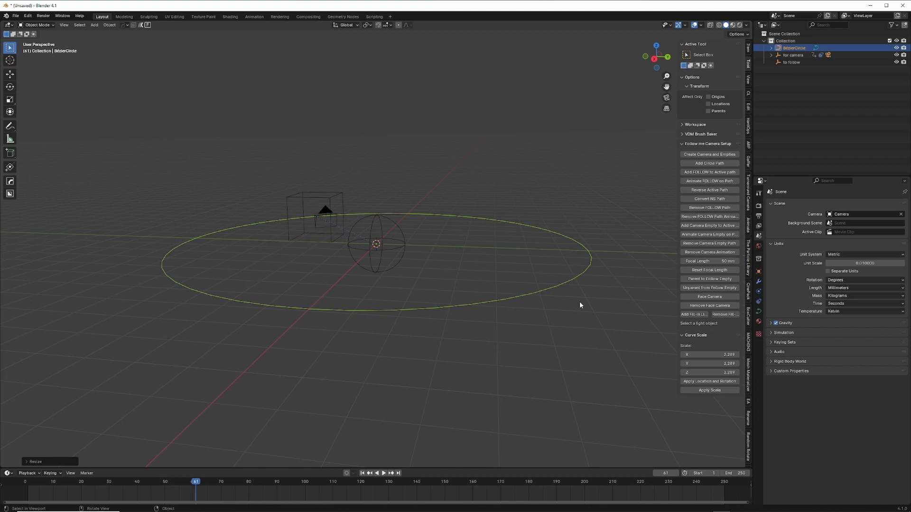
Add an Archimedean spiral curve at the centre of the circle path
key(shift+a)
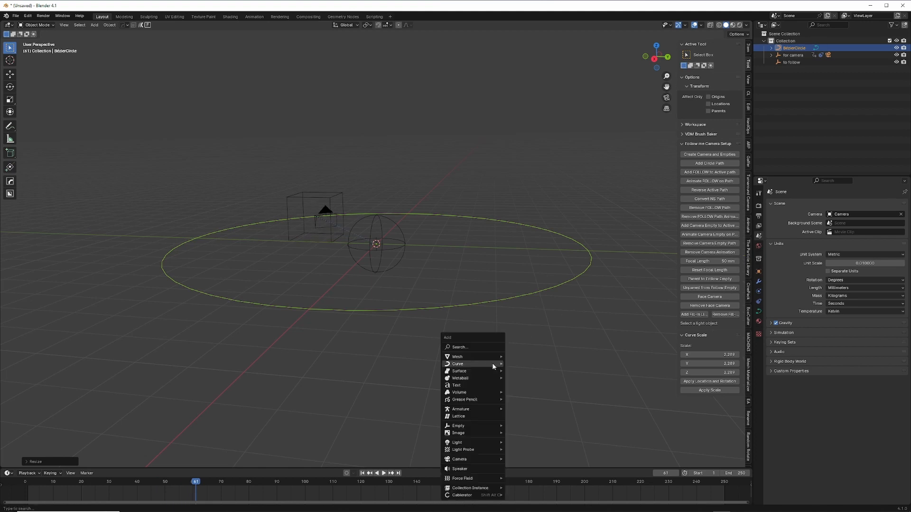
mouse_move(462, 359)
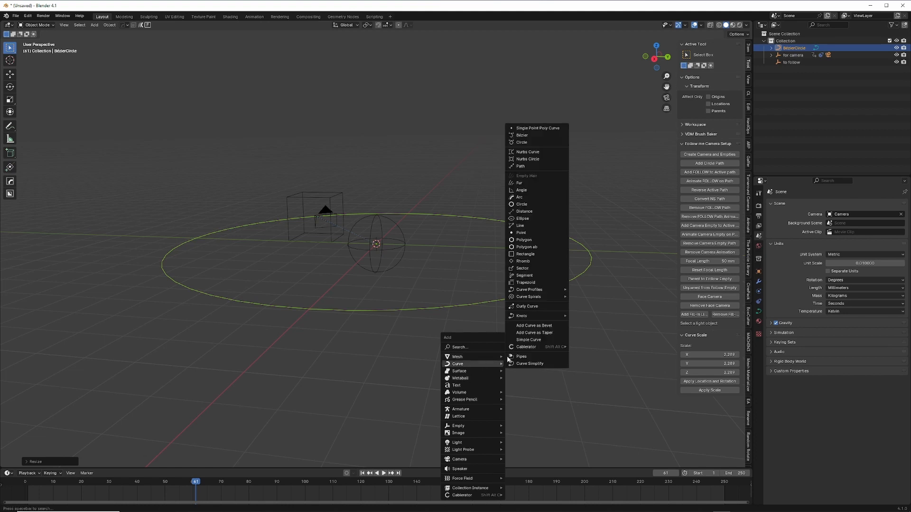
mouse_move(536, 297)
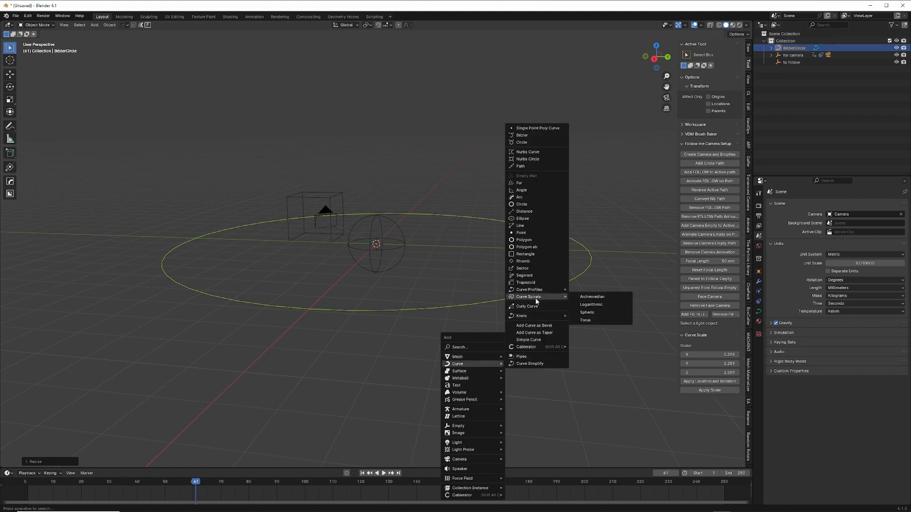
click(583, 299)
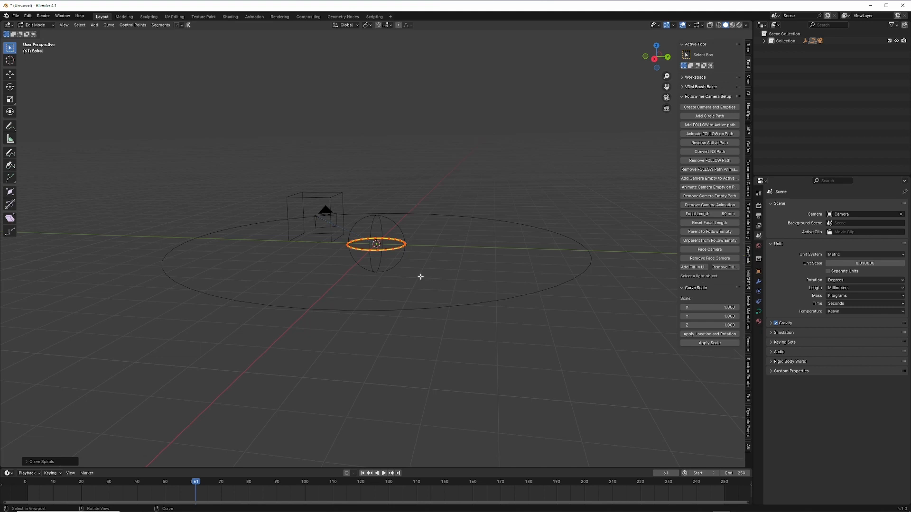
Set the spiral's height to about 4.62, widen its radius, and return to Object Mode
click(24, 462)
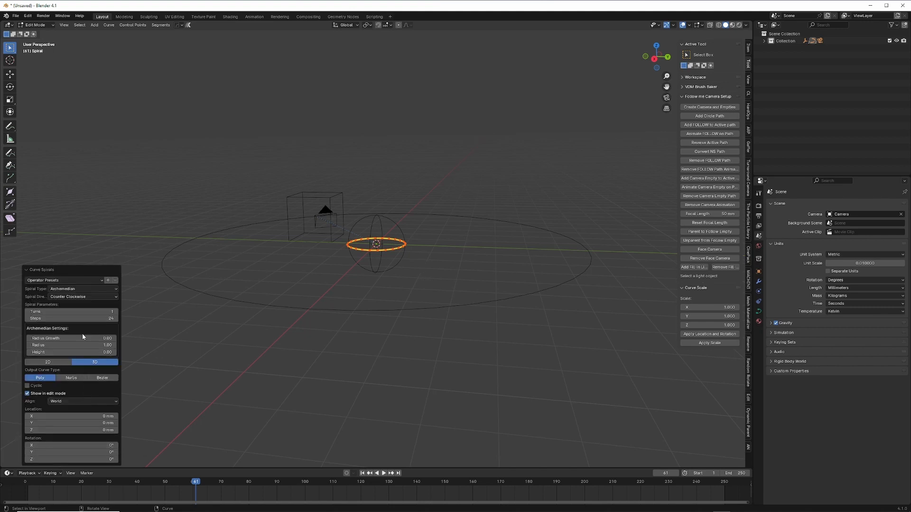
drag(71, 352, 139, 359)
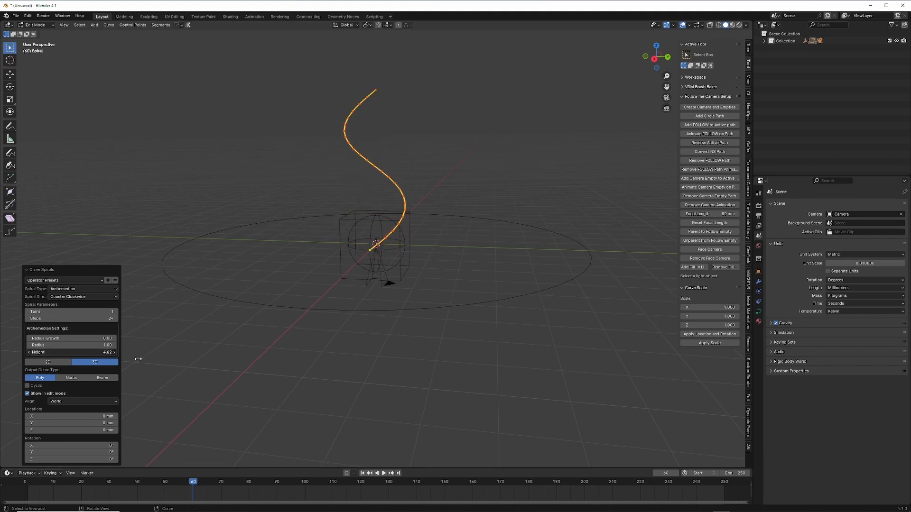
drag(64, 345, 83, 344)
click(195, 369)
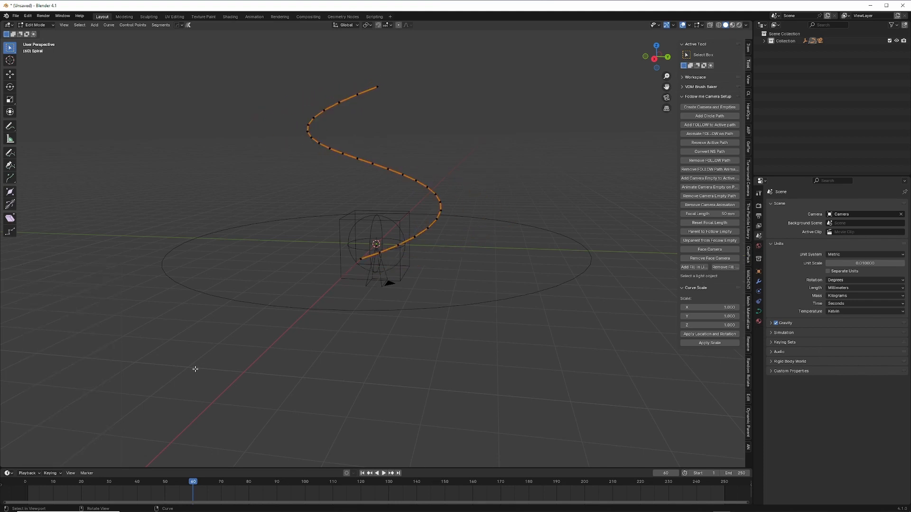
key(Tab)
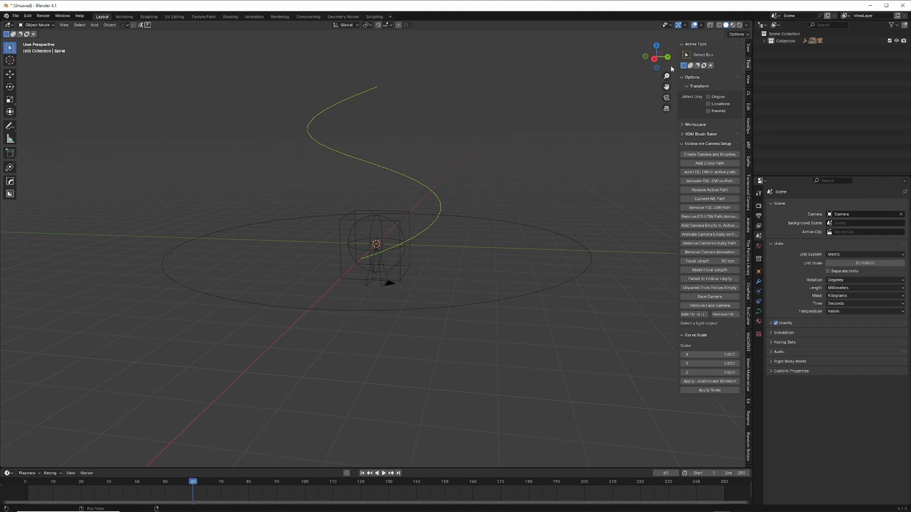
Attach the FOLLOW empty to the spiral path, animate it along the spiral, and preview the animation
drag(537, 284, 538, 283)
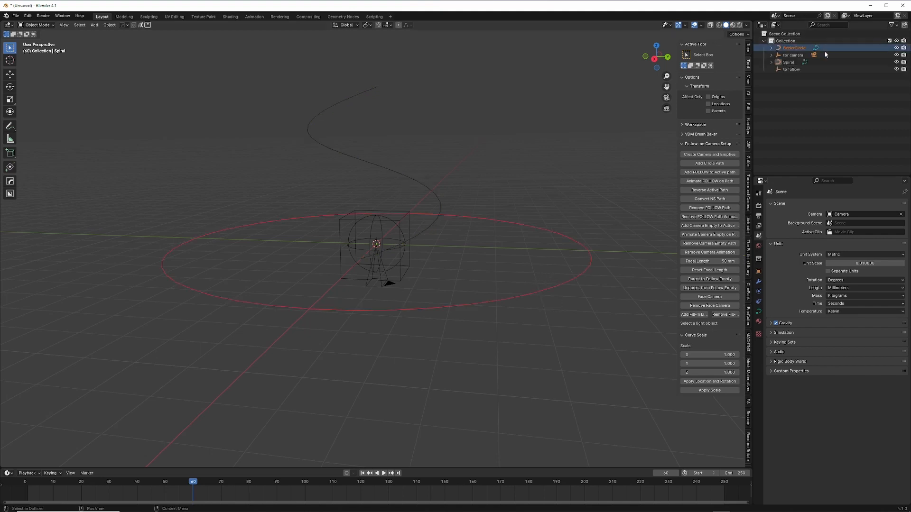
click(592, 331)
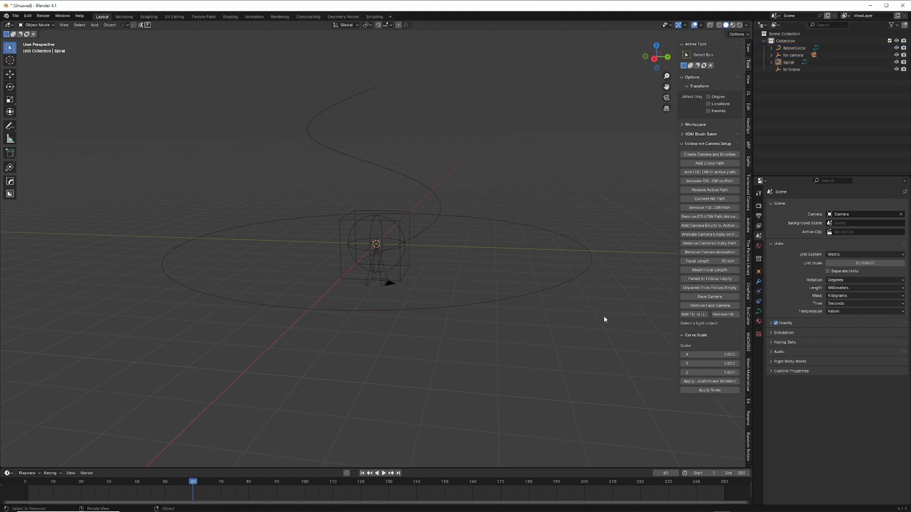
drag(449, 169, 349, 181)
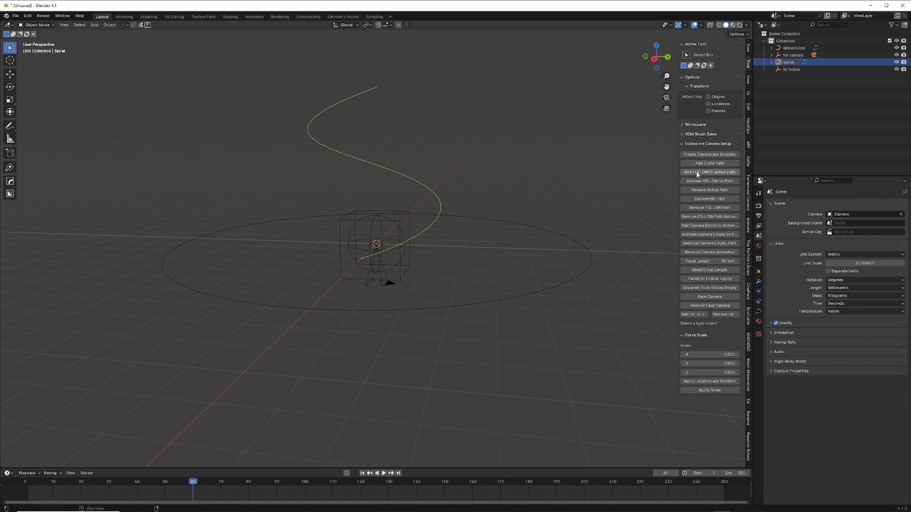
key(space)
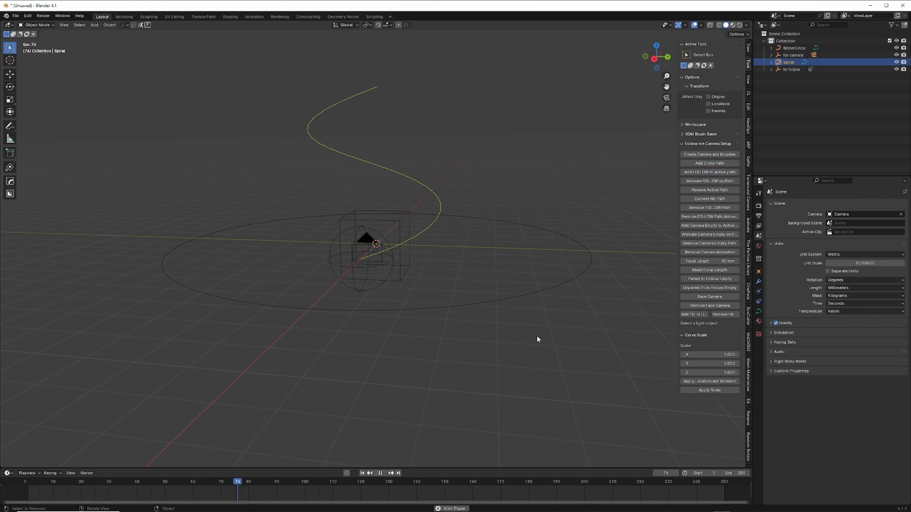
click(729, 181)
key(space)
Select the circle path, add the camera empty to it, animate it on the path, and preview both motions
drag(558, 330, 517, 287)
click(517, 297)
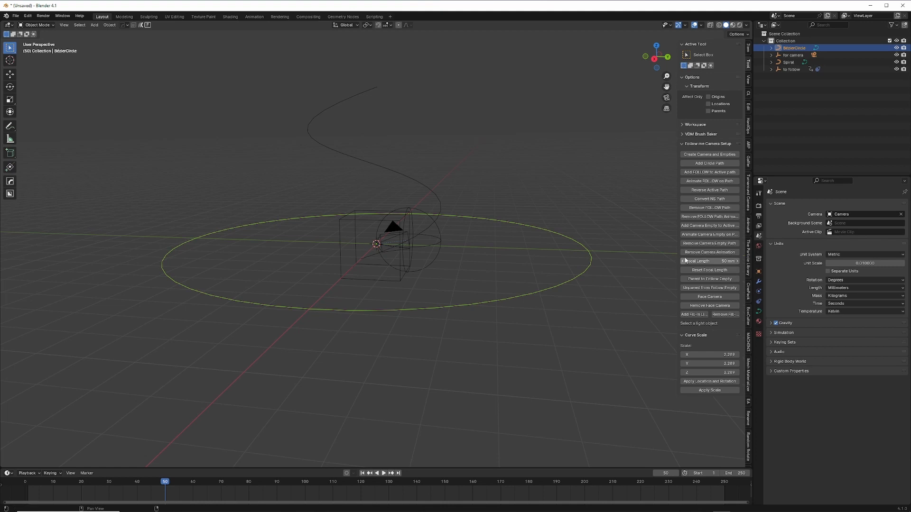
click(703, 226)
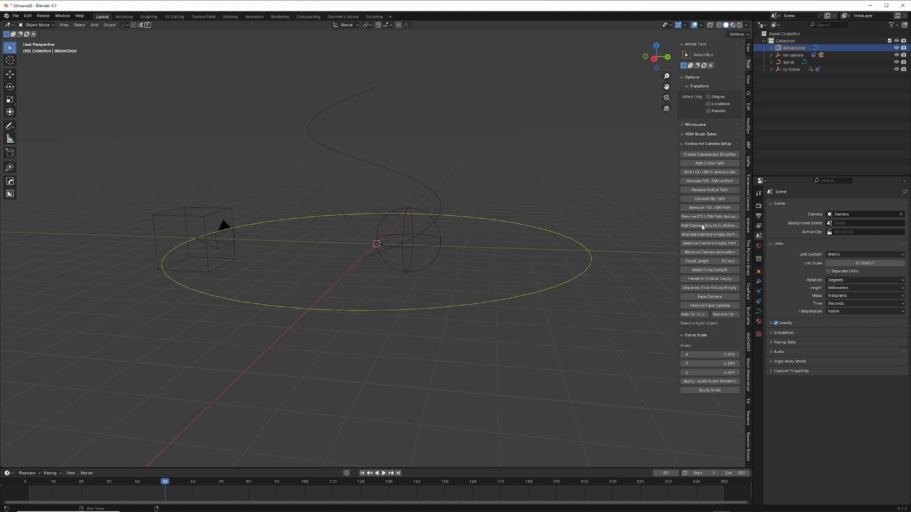
key(space)
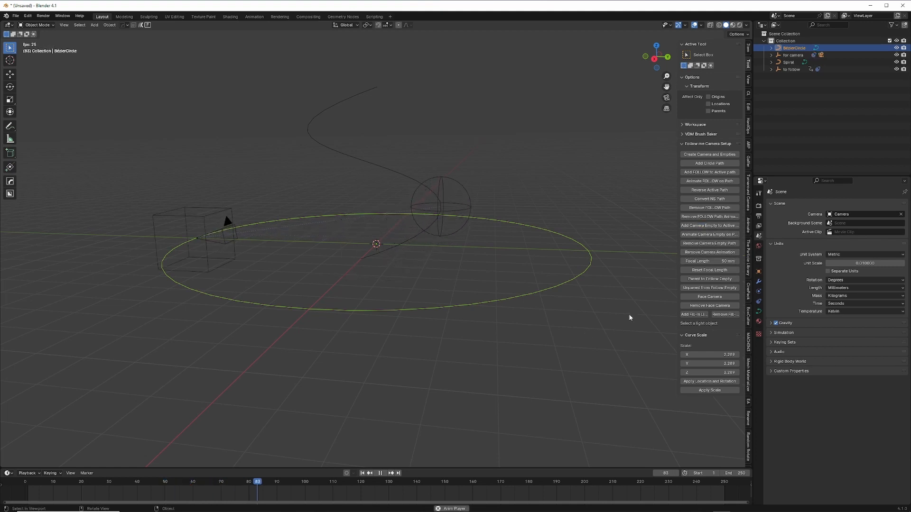
click(702, 235)
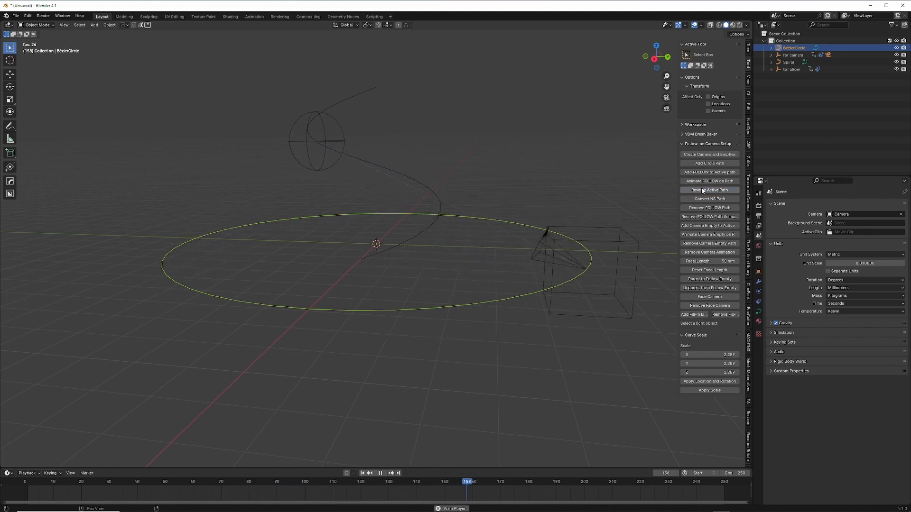
key(space)
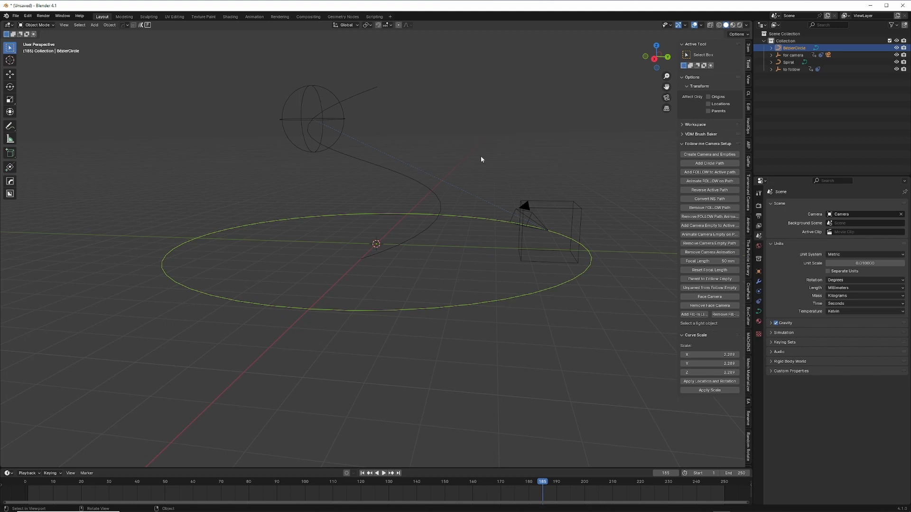
Select the spiral path and play the animation to review the FOLLOW empty's motion along it
drag(391, 118, 370, 80)
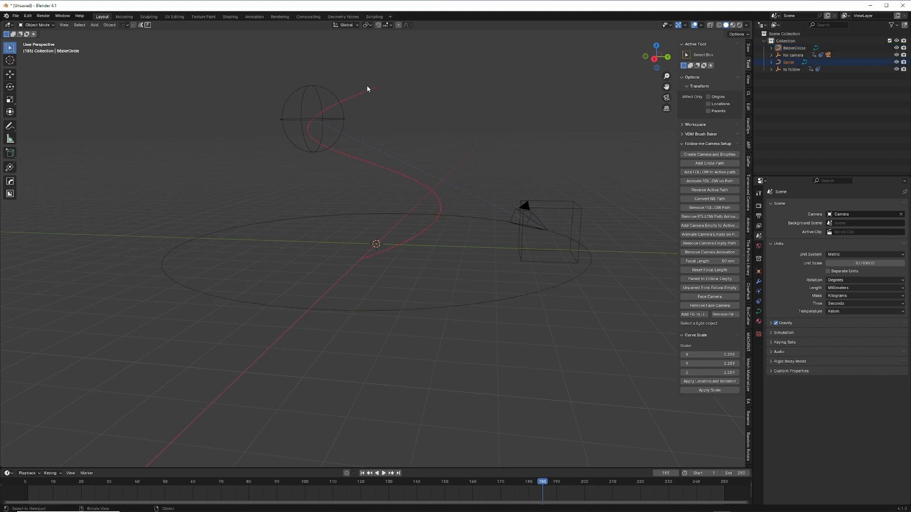
click(367, 88)
key(space)
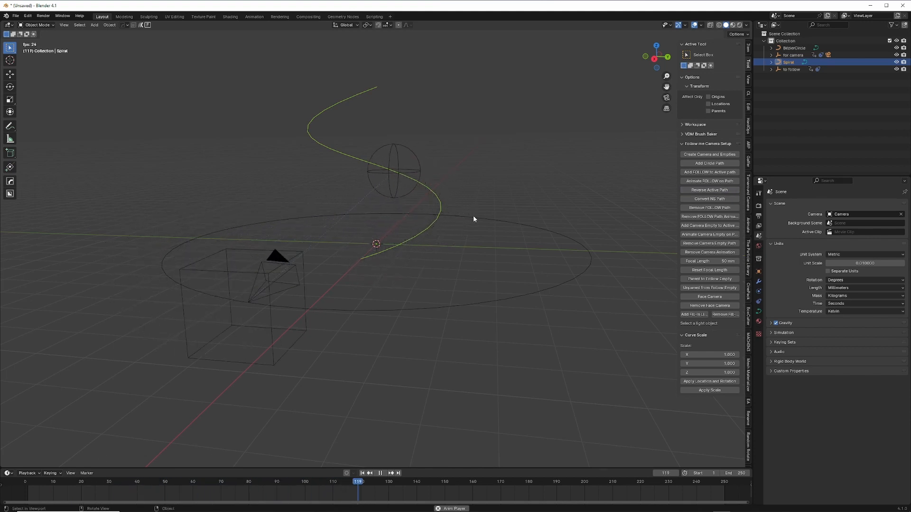
Return to the first frame and replay the animation to review the FOLLOW empty's travel along the spiral path
key(space)
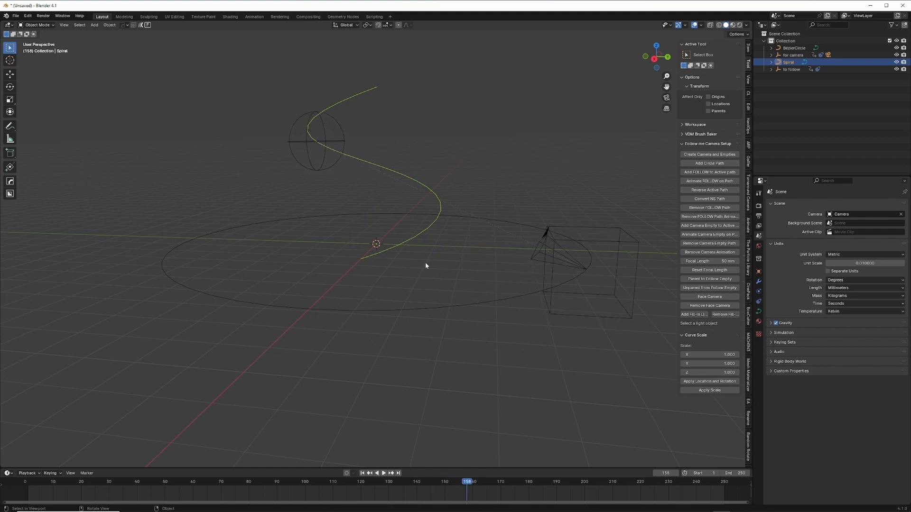
click(362, 474)
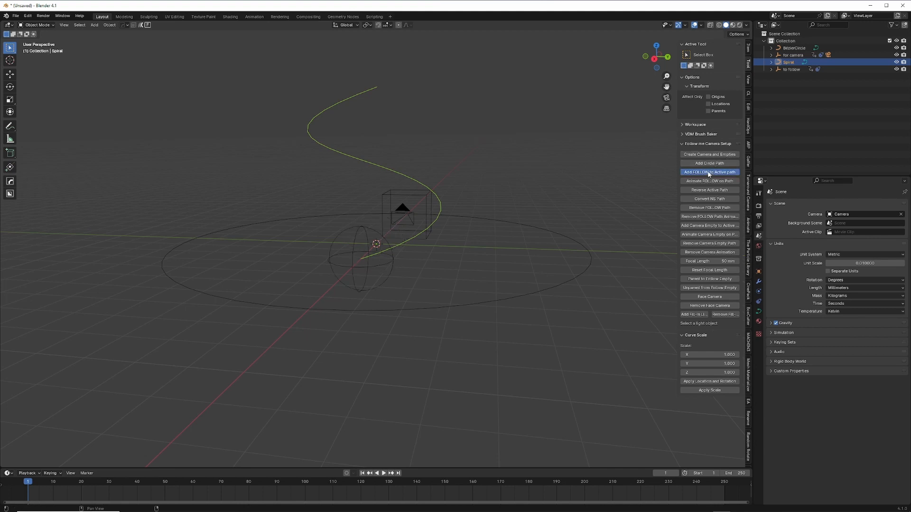
key(space)
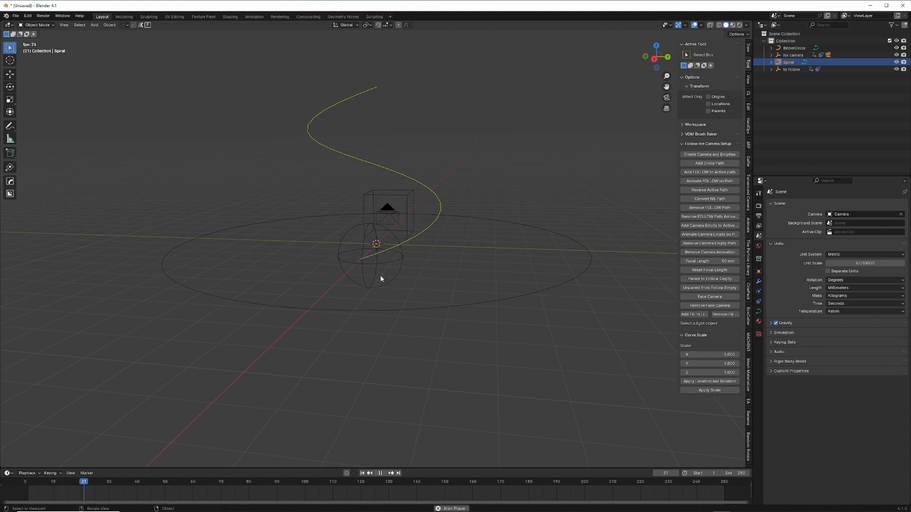
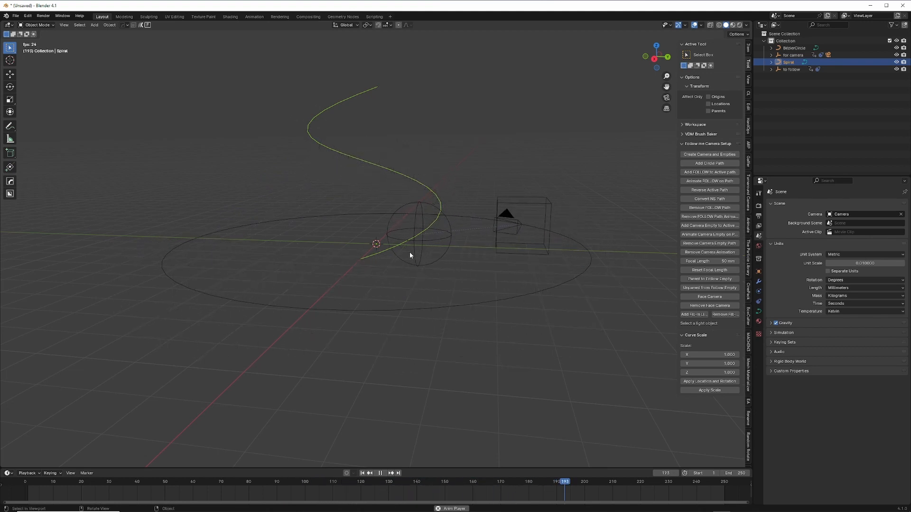
key(space)
Select the existing spiral path in the viewport and delete it
click(512, 170)
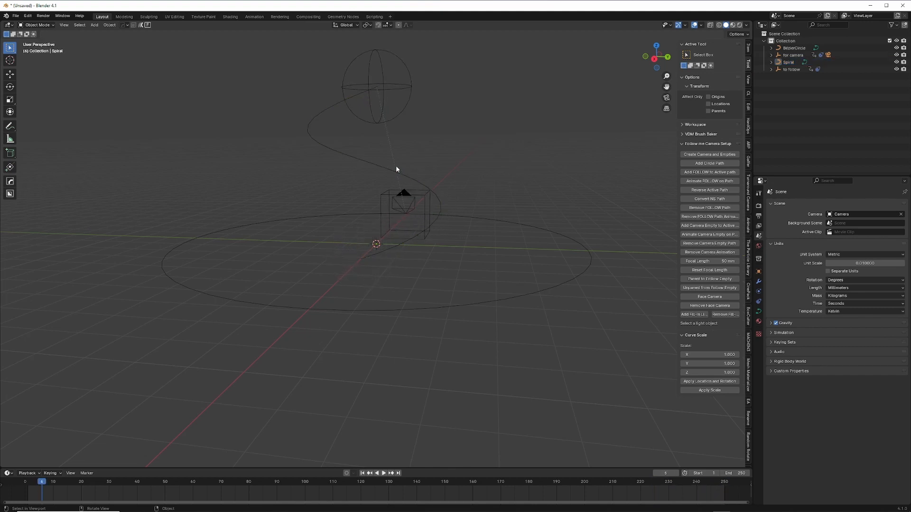
click(349, 156)
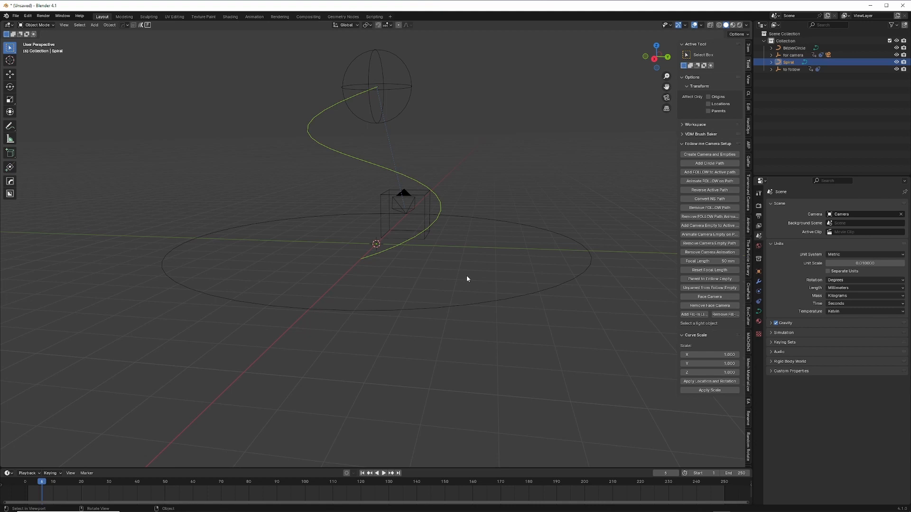
click(480, 174)
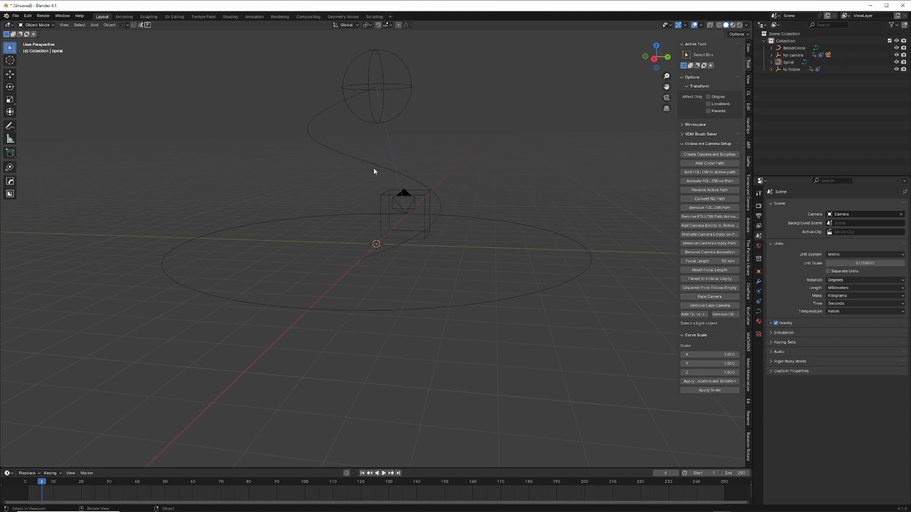
click(365, 158)
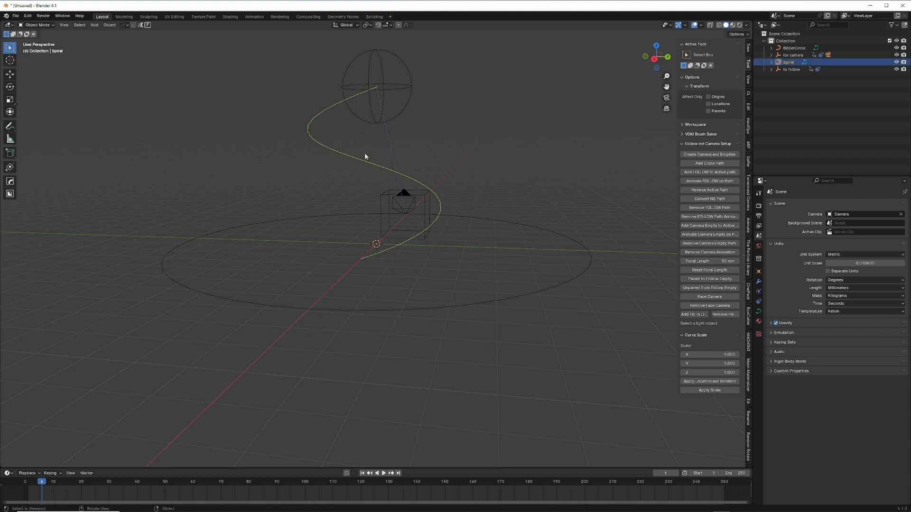
key(Delete)
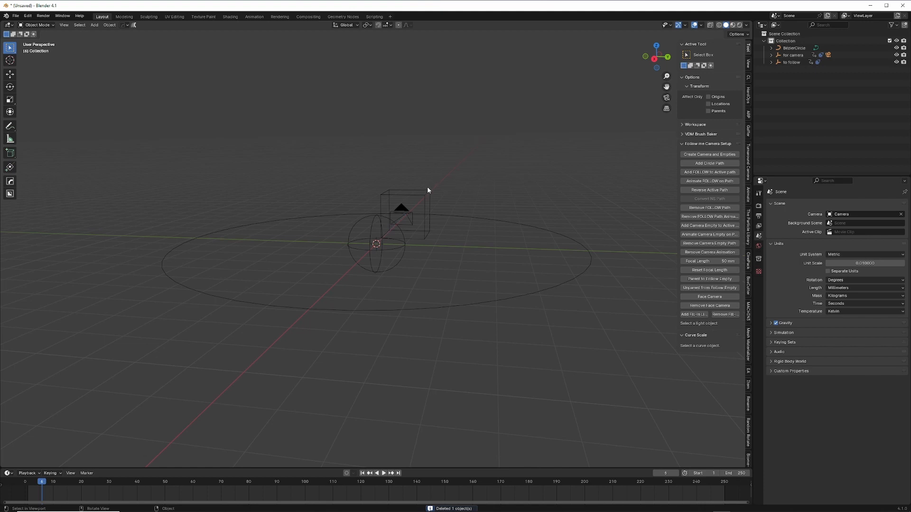
Add a new Archimedean curve spiral at the scene centre and return to Object Mode
key(shift+a)
mouse_move(403, 181)
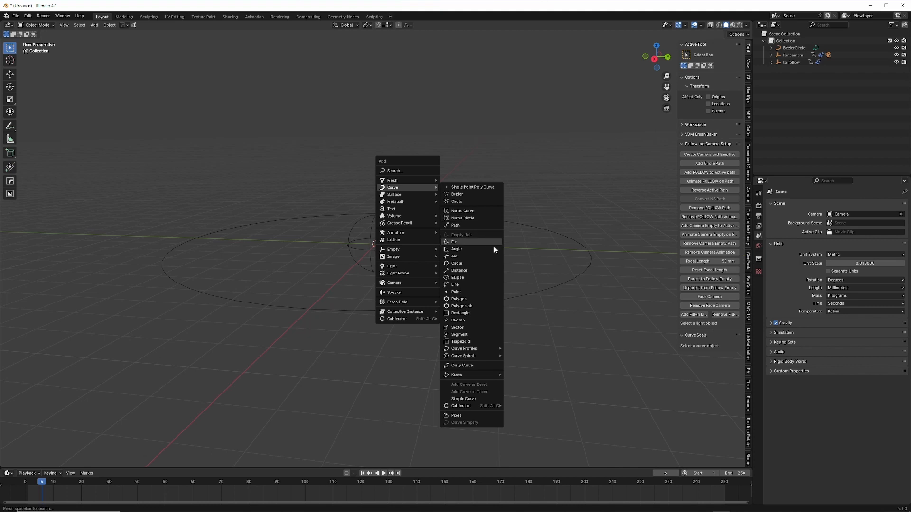
mouse_move(485, 354)
click(524, 357)
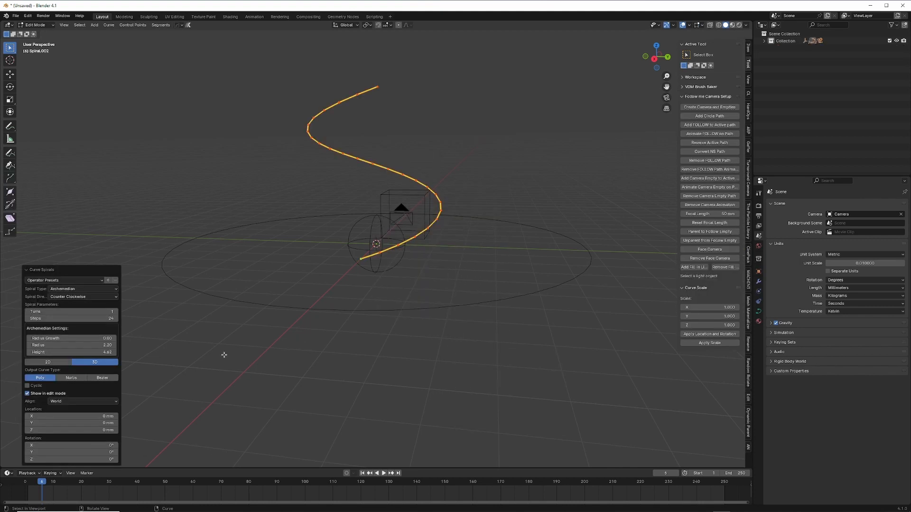
click(277, 324)
key(Tab)
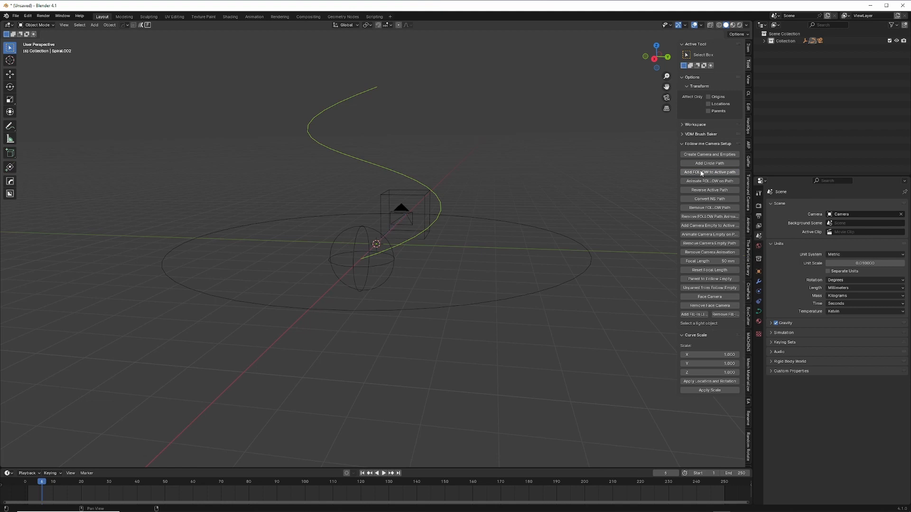
Attach the FOLLOW empty to the new spiral path and play the animation to check its travel direction
key(space)
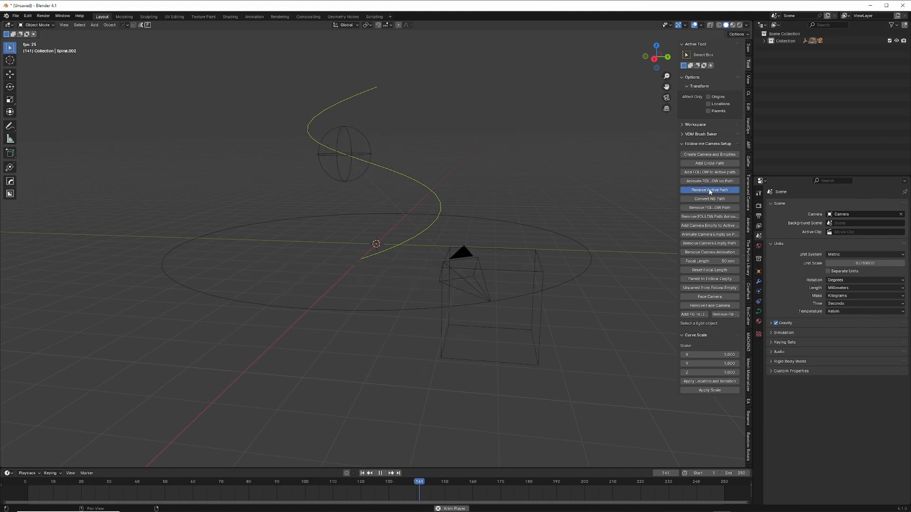
key(space)
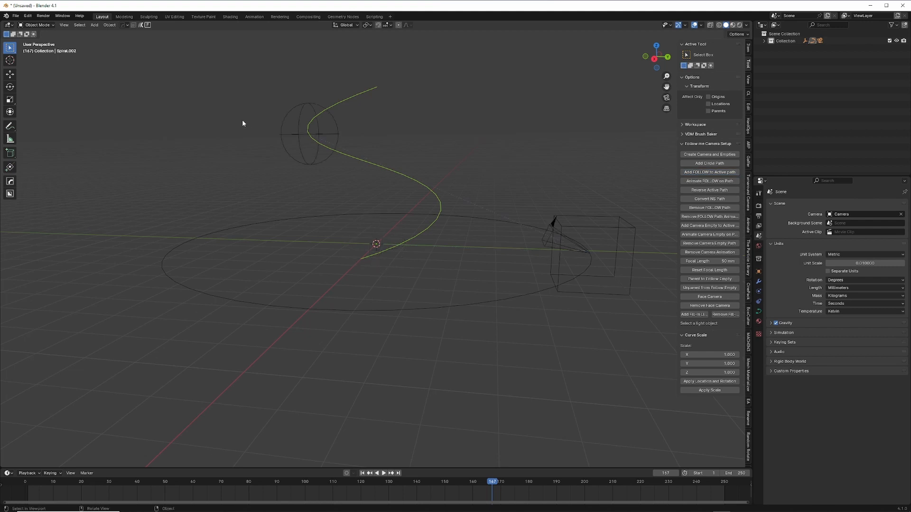
key(space)
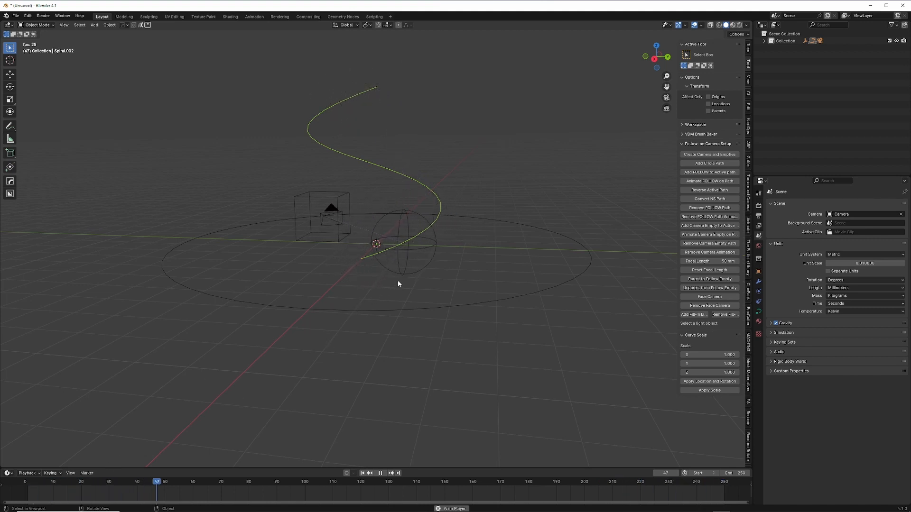
key(space)
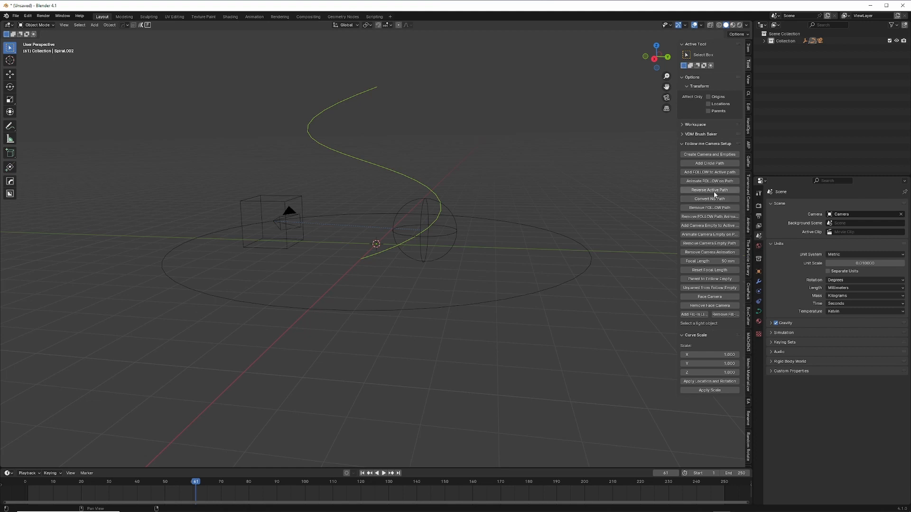
key(space)
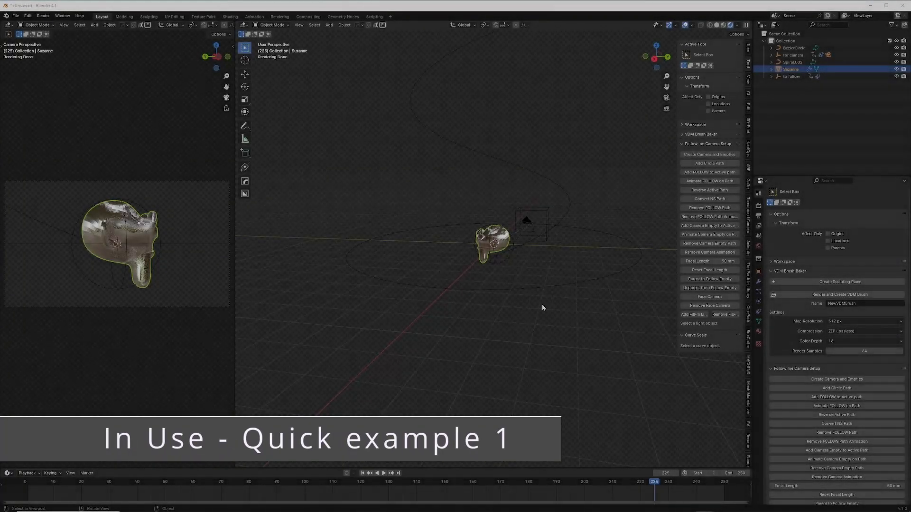
scroll(616, 228, up, 2)
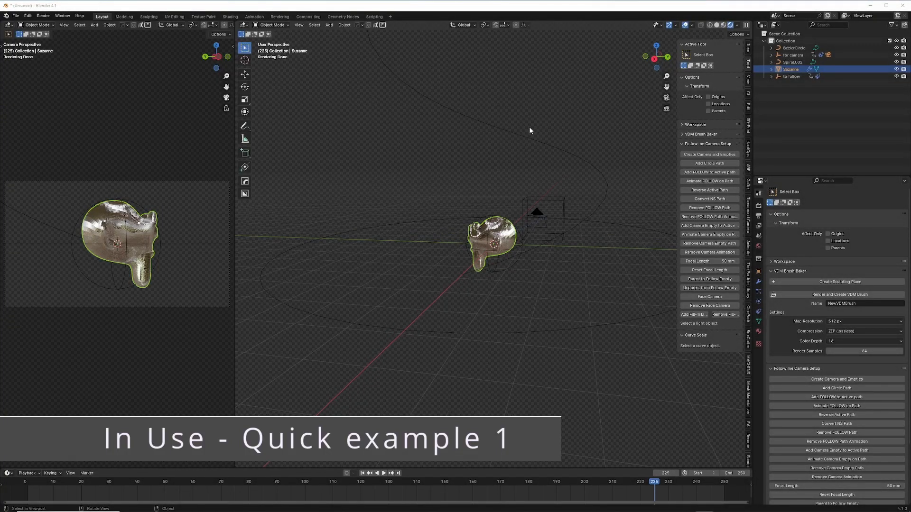
click(503, 132)
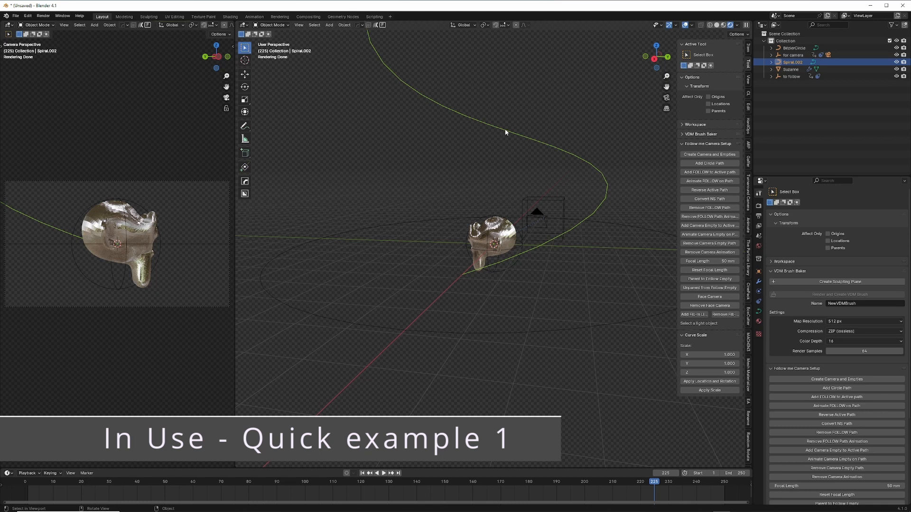
click(699, 174)
key(space)
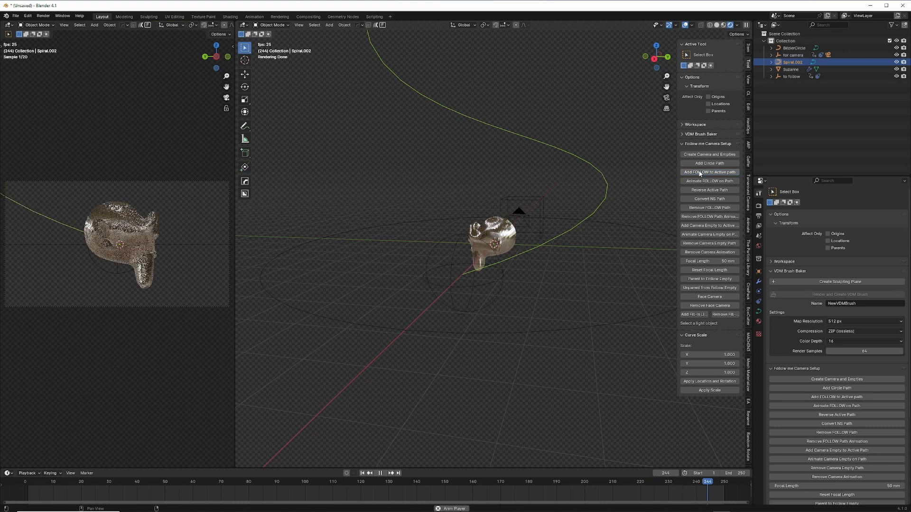
click(716, 279)
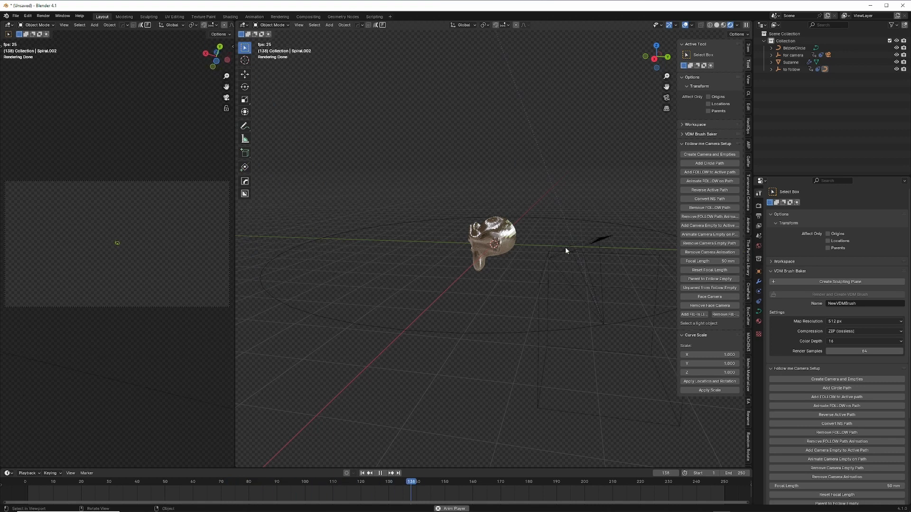
key(space)
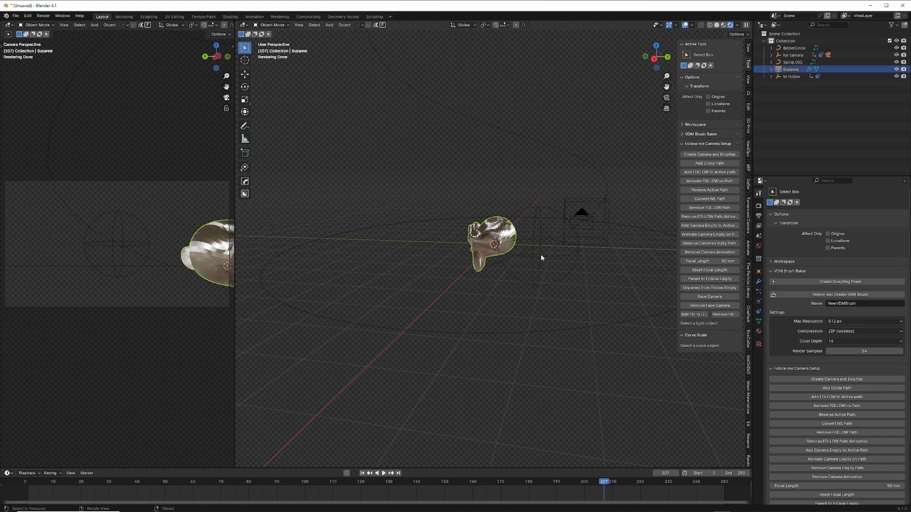
Parent the monkey head to the FOLLOW empty, preview the motion in the camera view, and scrub to frame 147
key(space)
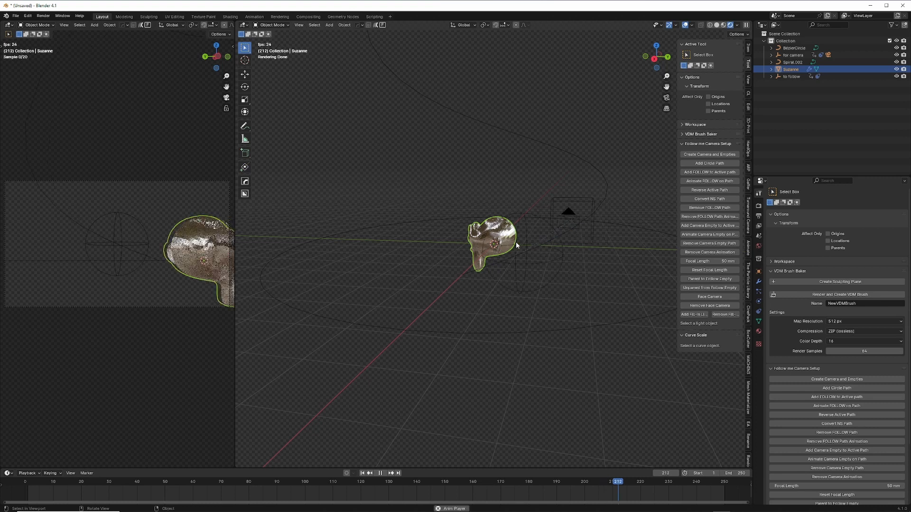
key(space)
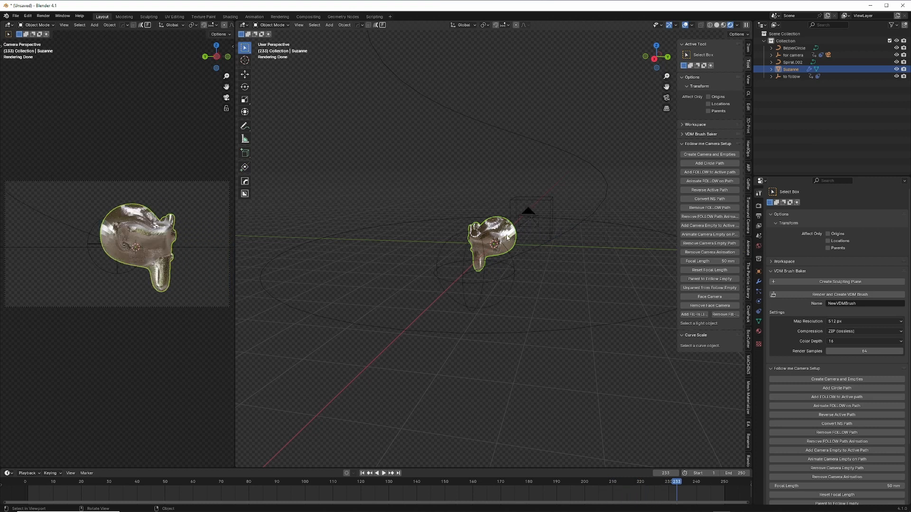
click(717, 280)
key(space)
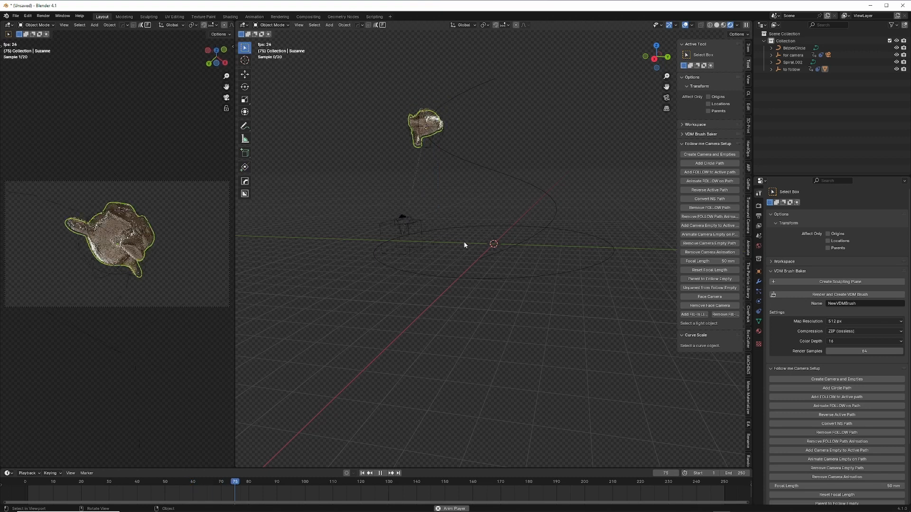
key(space)
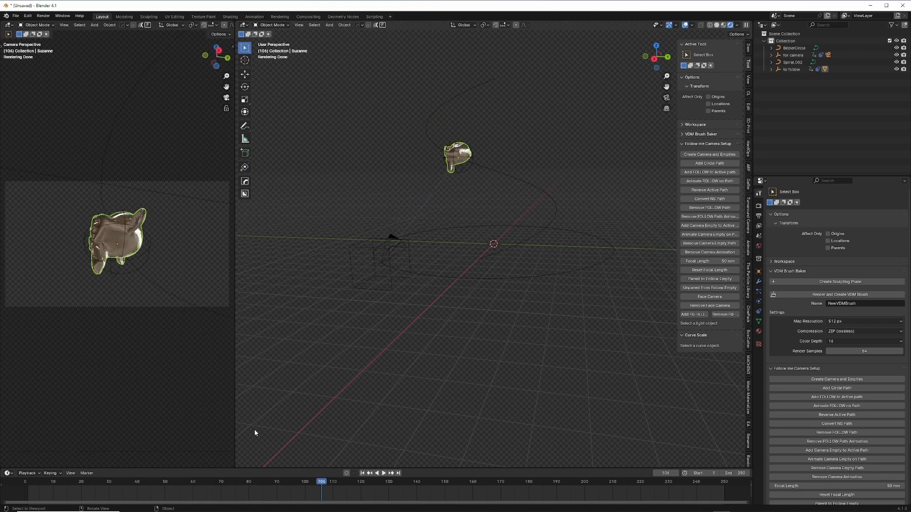
drag(319, 486, 437, 493)
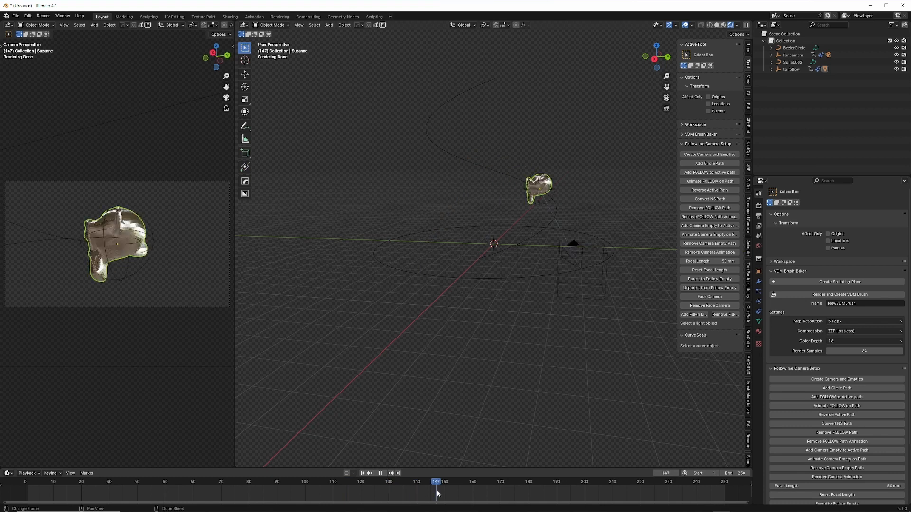
Reverse the direction of the spiral path and replay the animation to check the monkey head's motion
click(719, 191)
click(440, 150)
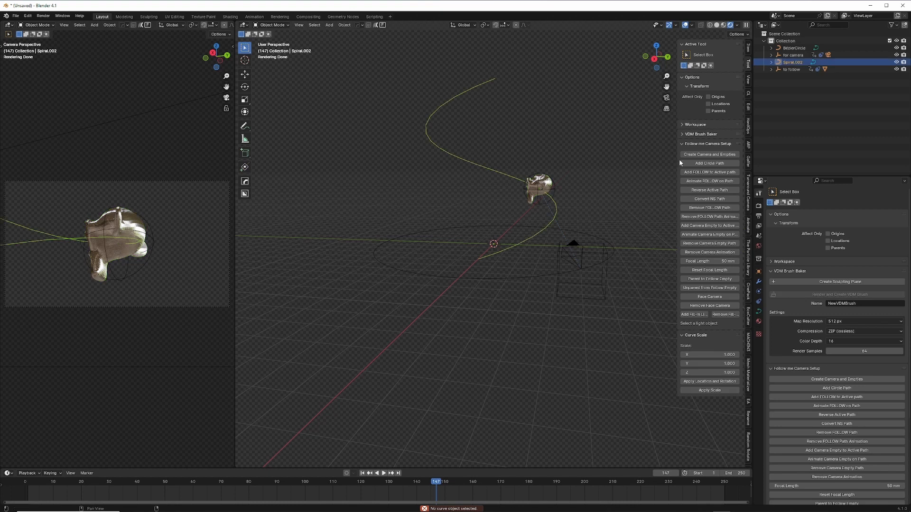
key(space)
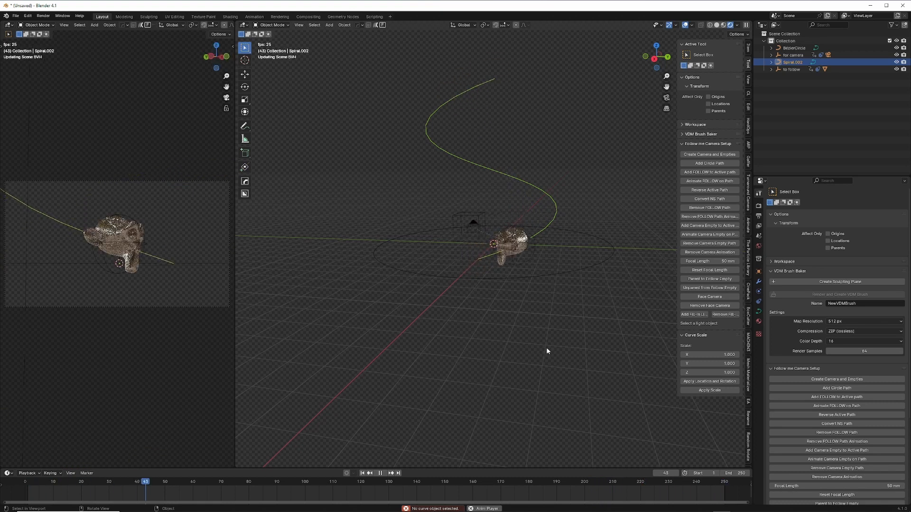
key(space)
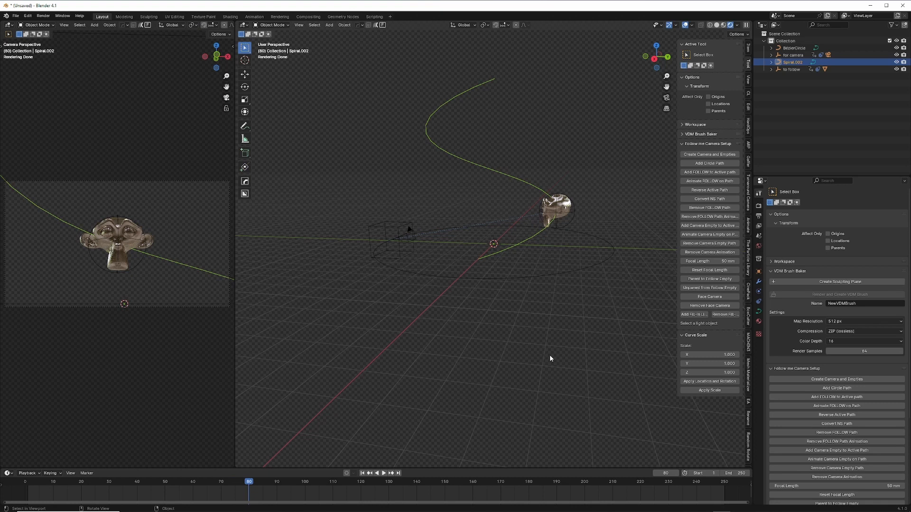
Add a Fill-in Light to the camera, increase its power and shadow softness, and set spot size 25.5° and spot blend 1.000
click(696, 314)
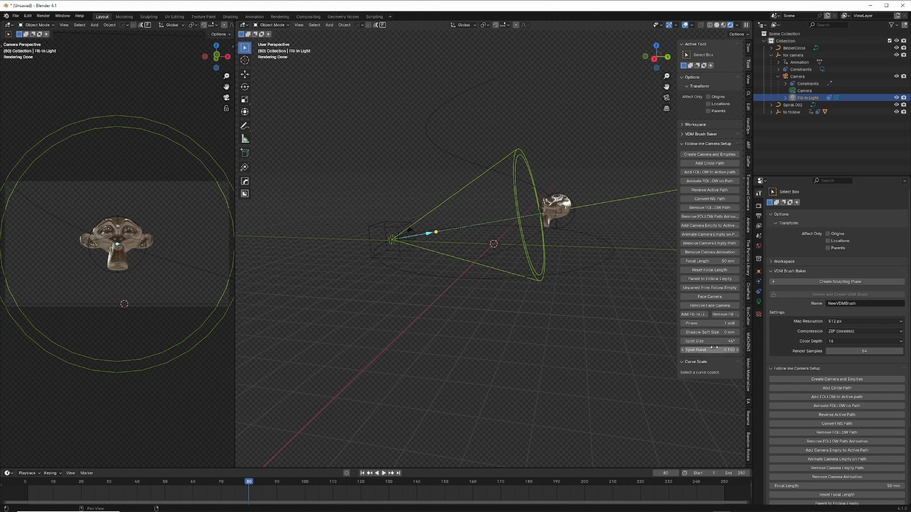
mouse_move(709, 332)
mouse_down()
mouse_move(743, 332)
mouse_move(711, 325)
mouse_up()
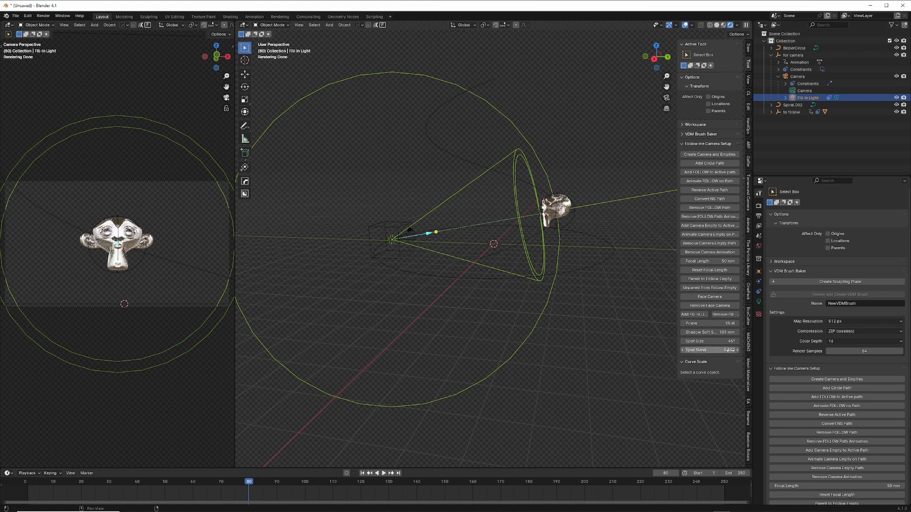
drag(713, 342, 697, 343)
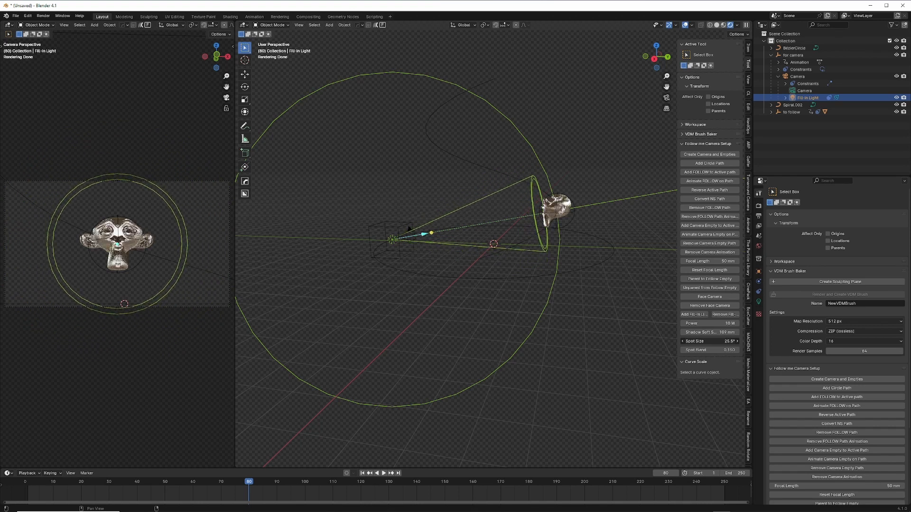
drag(709, 350, 737, 350)
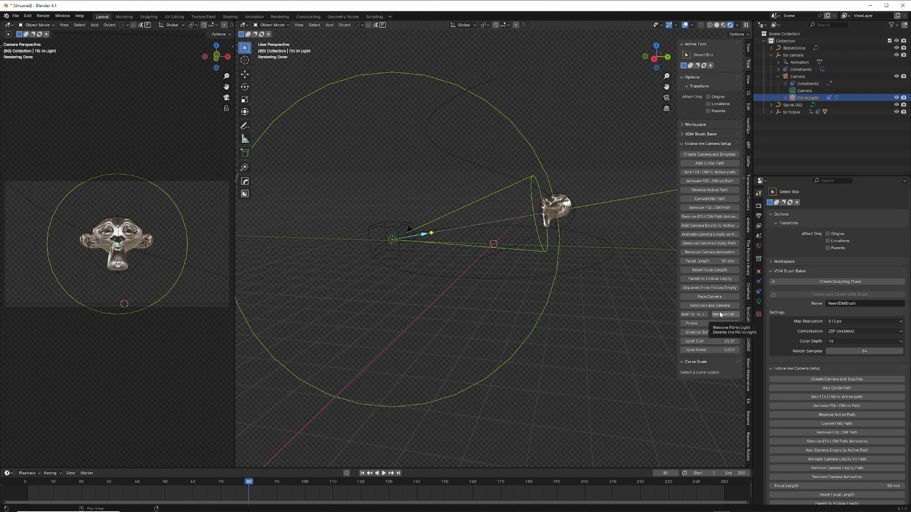
key(space)
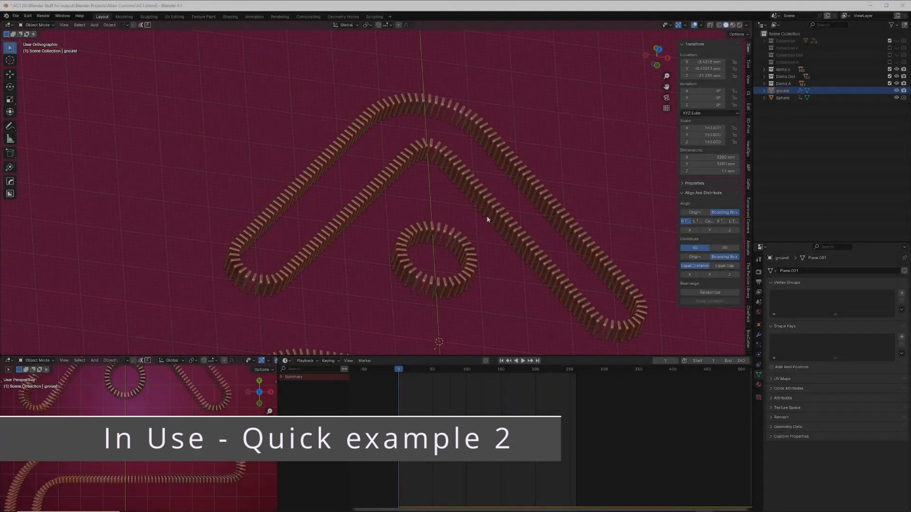
Play the domino animation and stop it at frame 232 to examine how the dominoes fall around the A shape
middle_drag(508, 321, 493, 305)
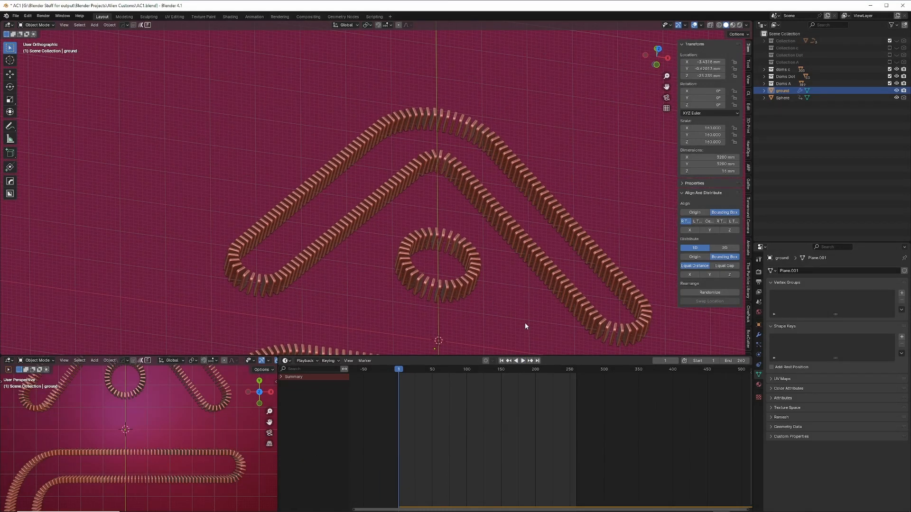
click(522, 361)
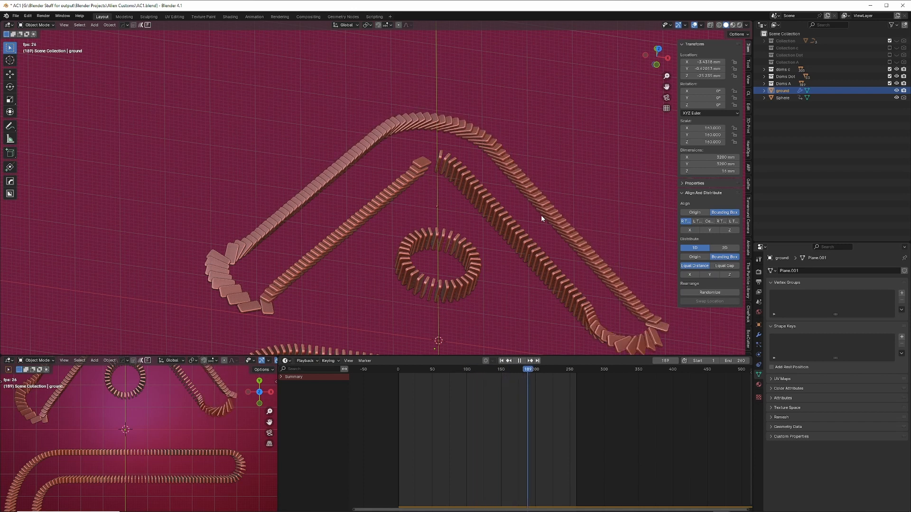
key(space)
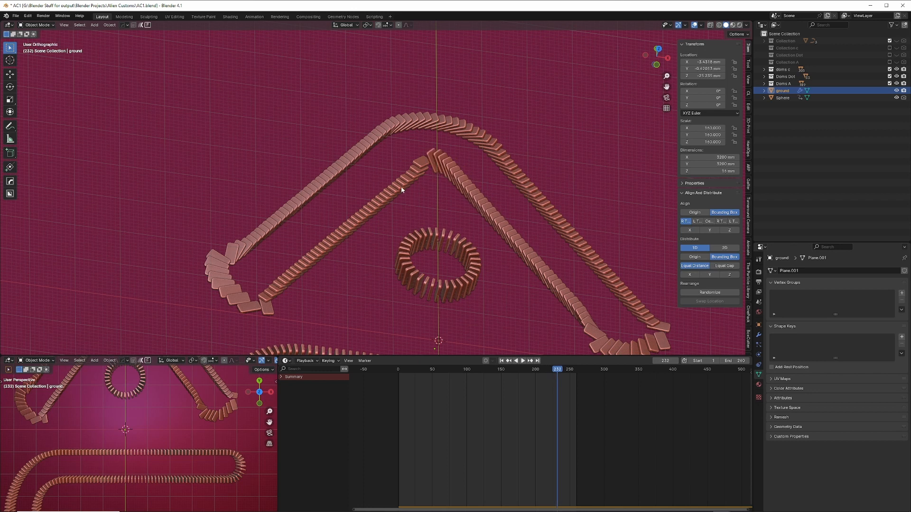
middle_drag(537, 195, 514, 179)
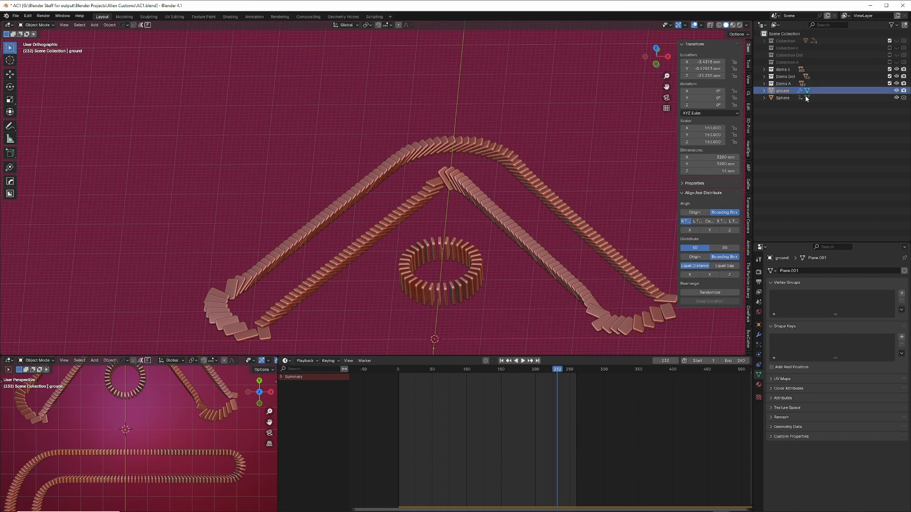
Enable the collection holding the letter paths, rewind to frame 1, and create the Follow me camera with its empties
click(890, 41)
click(491, 171)
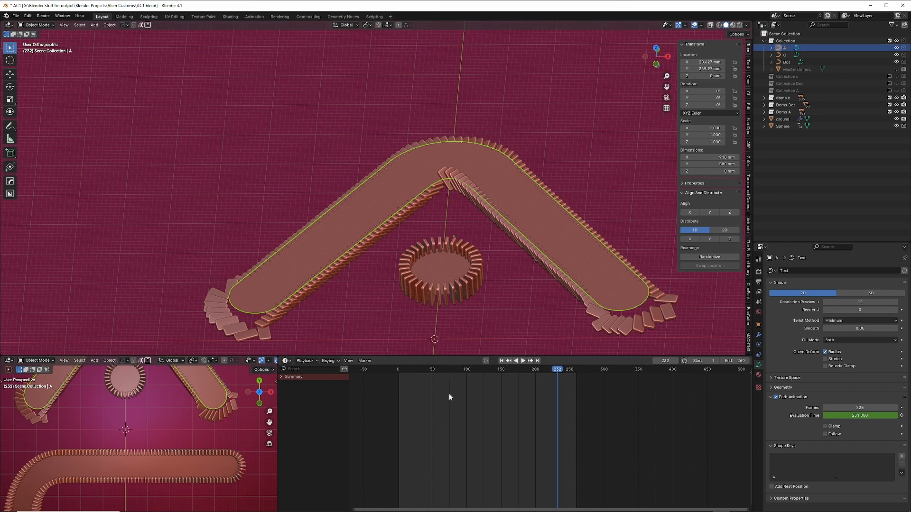
click(501, 361)
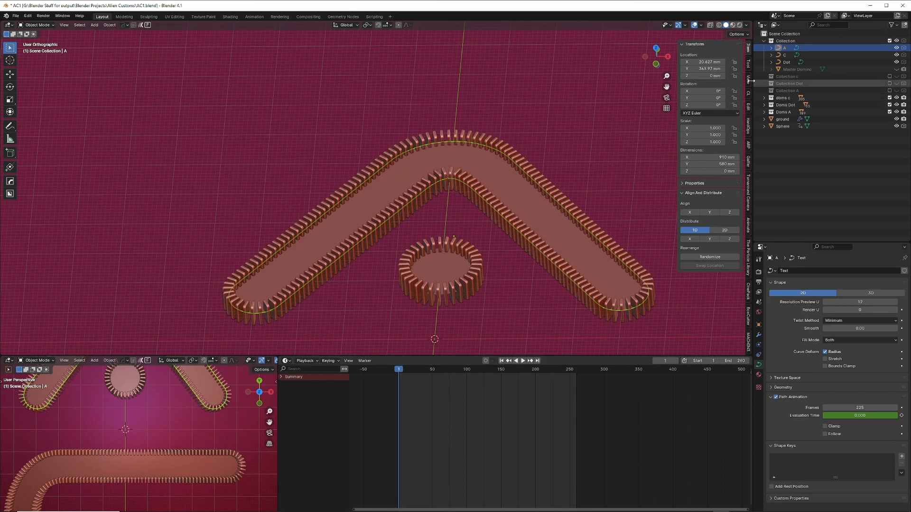
click(748, 65)
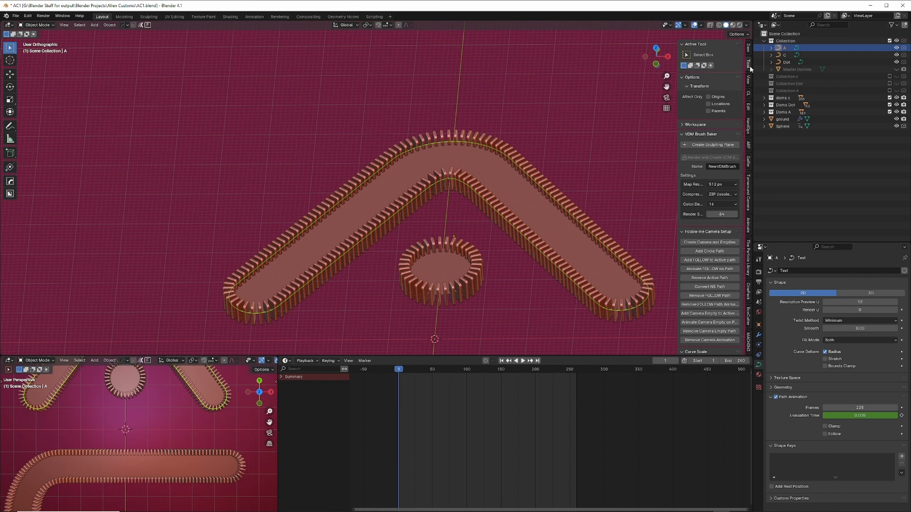
click(725, 242)
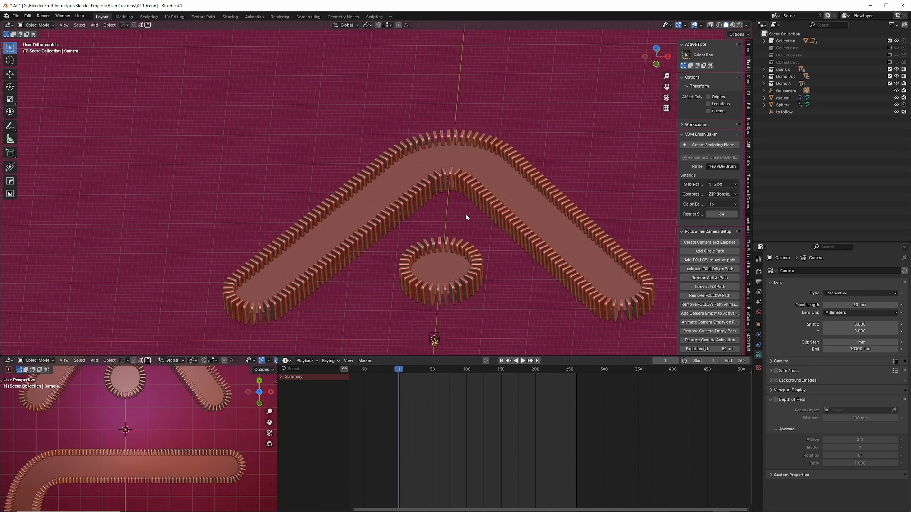
Attach the FOLLOW and camera empties to the A path and animate the FOLLOW empty along it
click(465, 163)
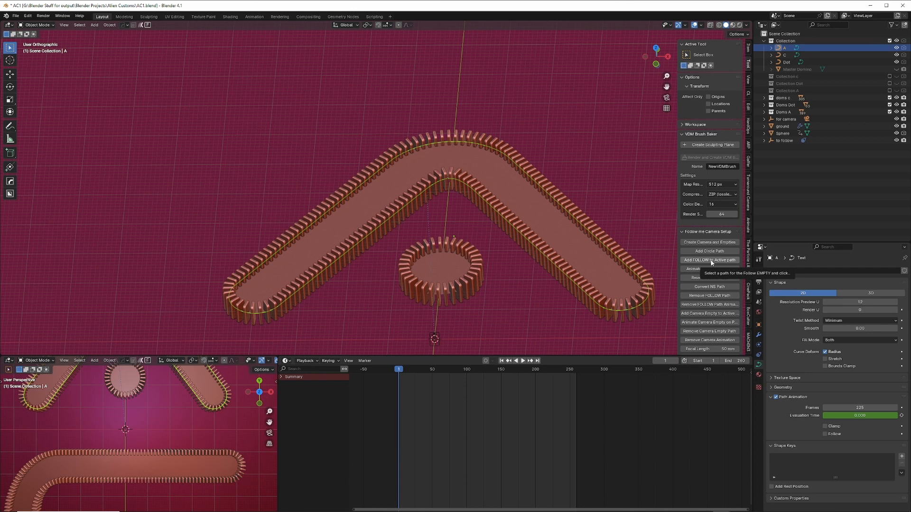
click(717, 269)
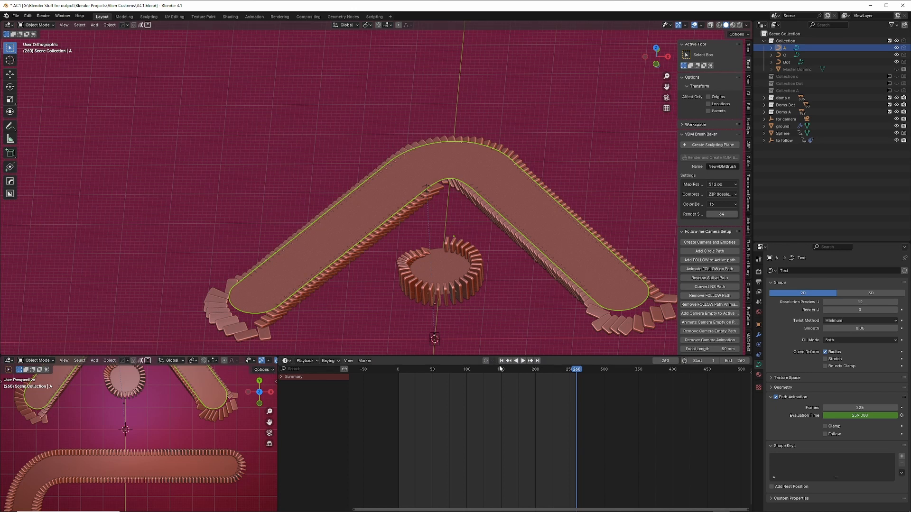
click(705, 317)
Play the animation to compare the empties' movement along the A path with the falling dominoes
key(space)
key(space)
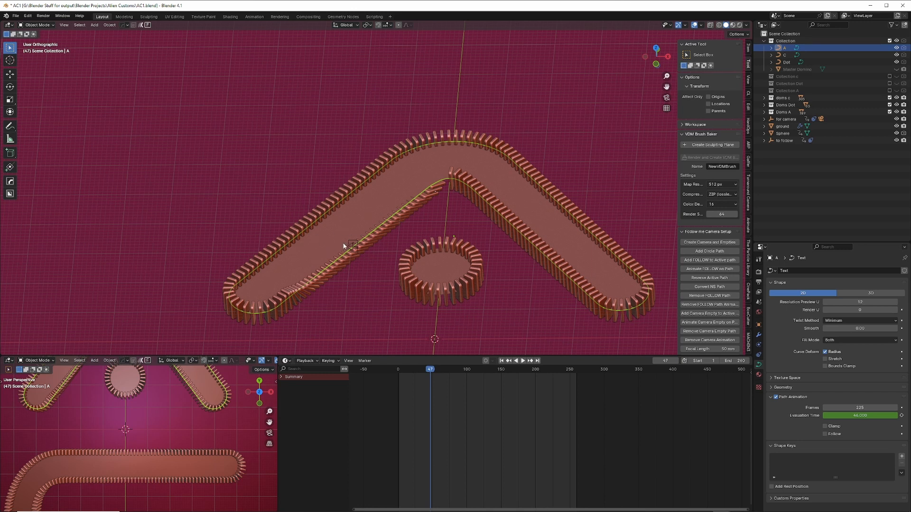
key(space)
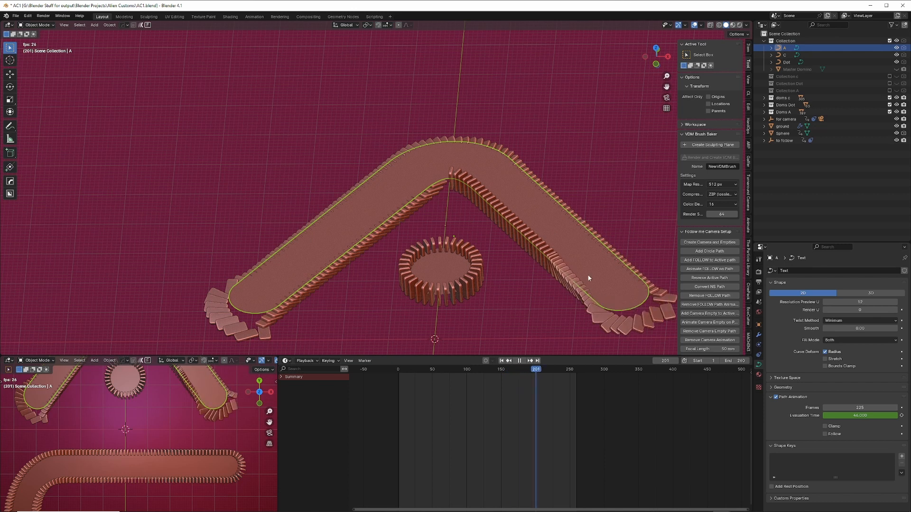
key(space)
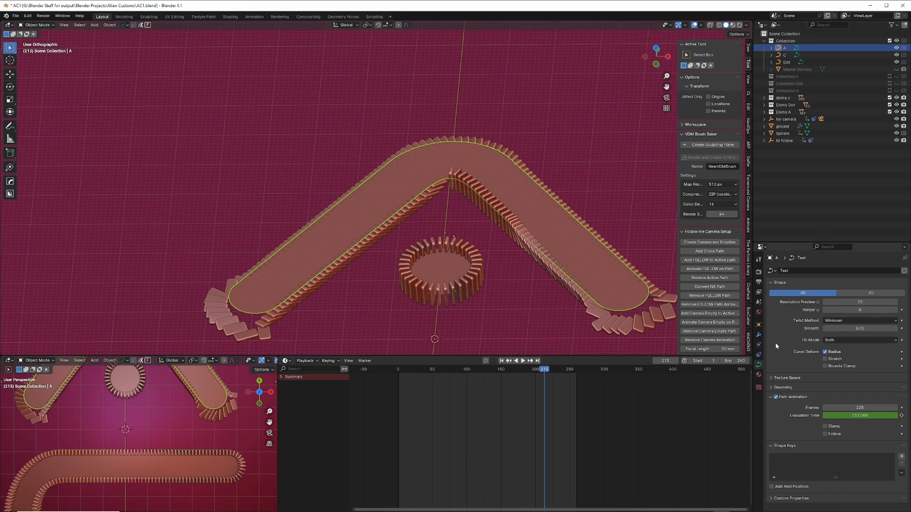
Turn off Fixed Position in the "for camera" empty's Follow Path constraint and run Animate Path
click(759, 355)
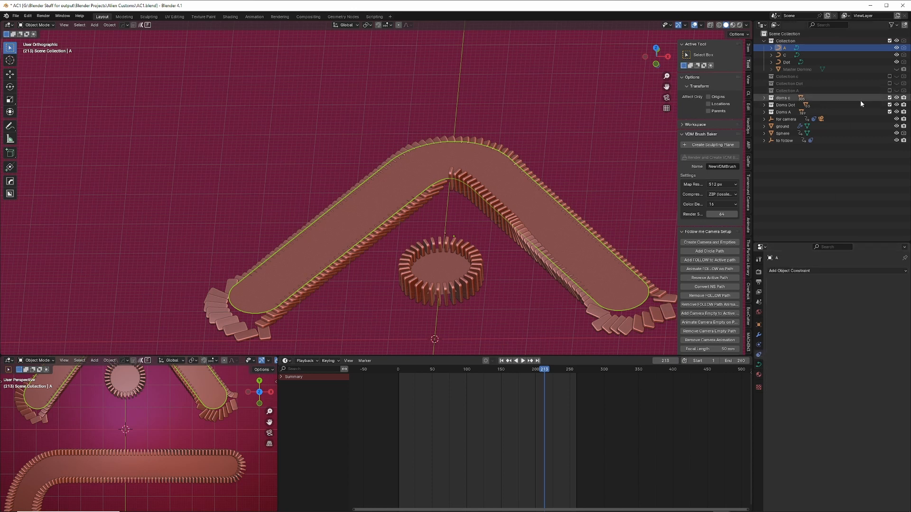
click(833, 118)
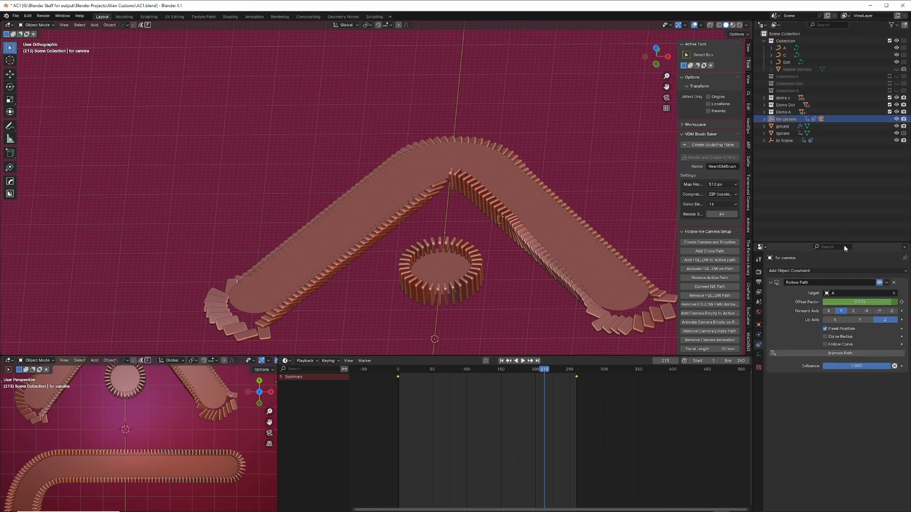
click(843, 329)
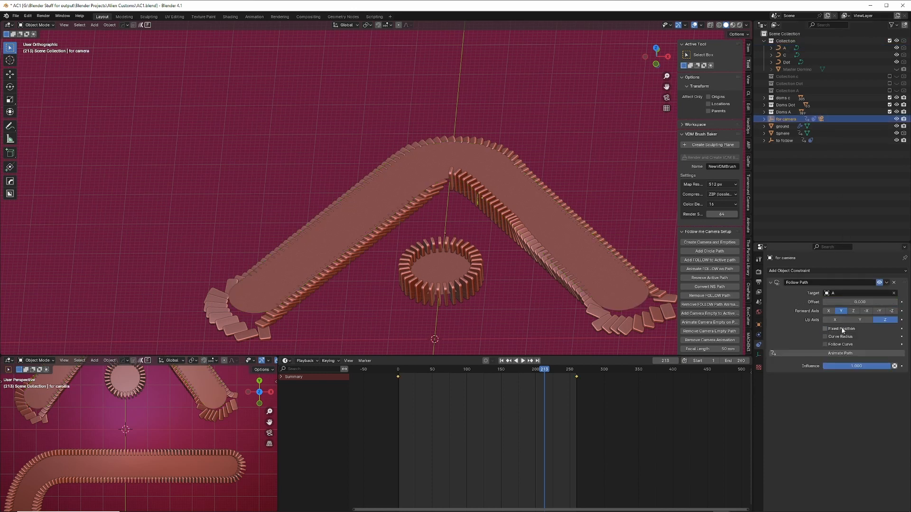
click(842, 354)
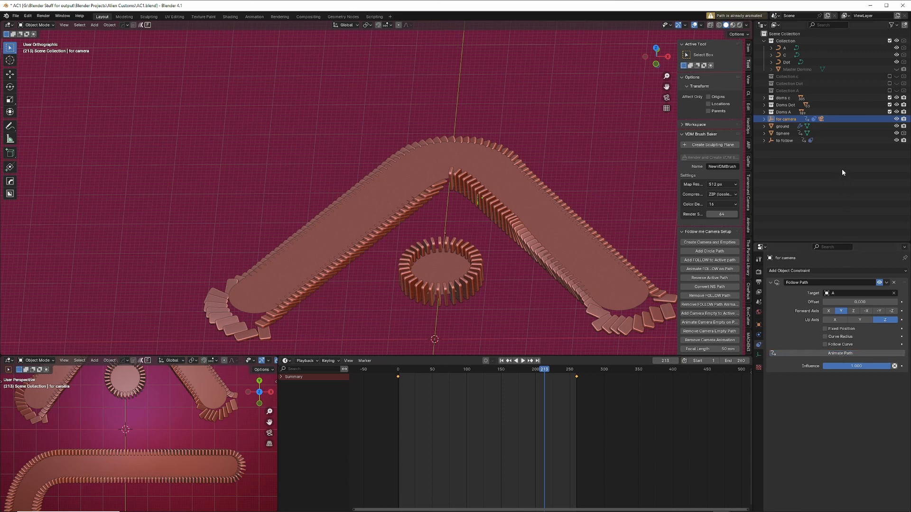
Turn off Fixed Position for the "to follow" empty, run Animate Path, preview the motion, and return to frame 1
click(839, 140)
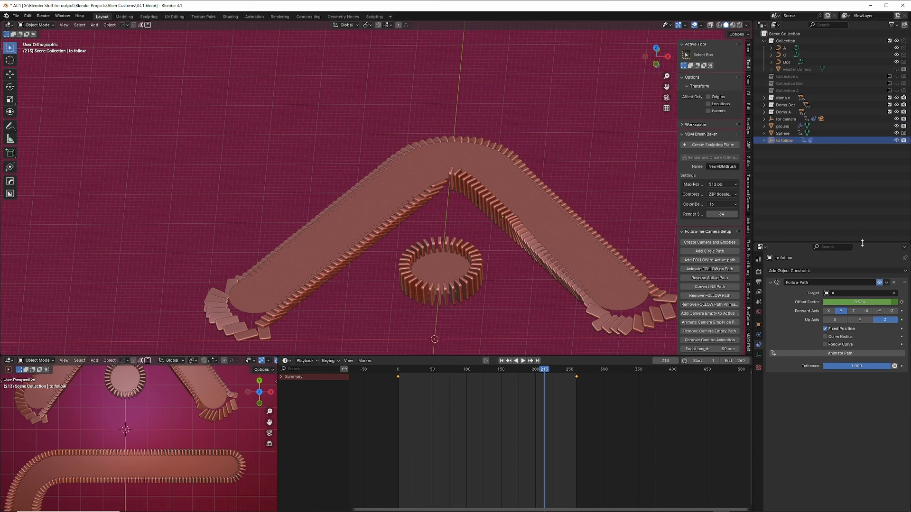
click(841, 329)
click(838, 353)
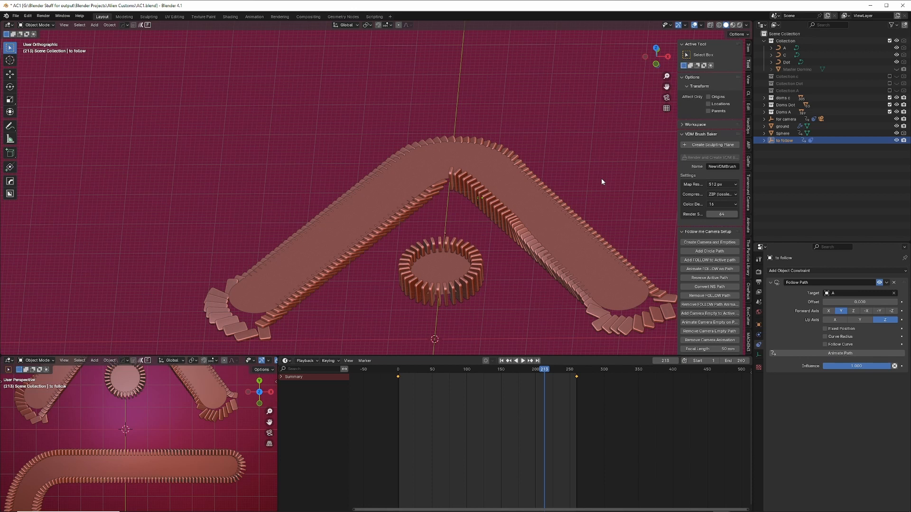
key(space)
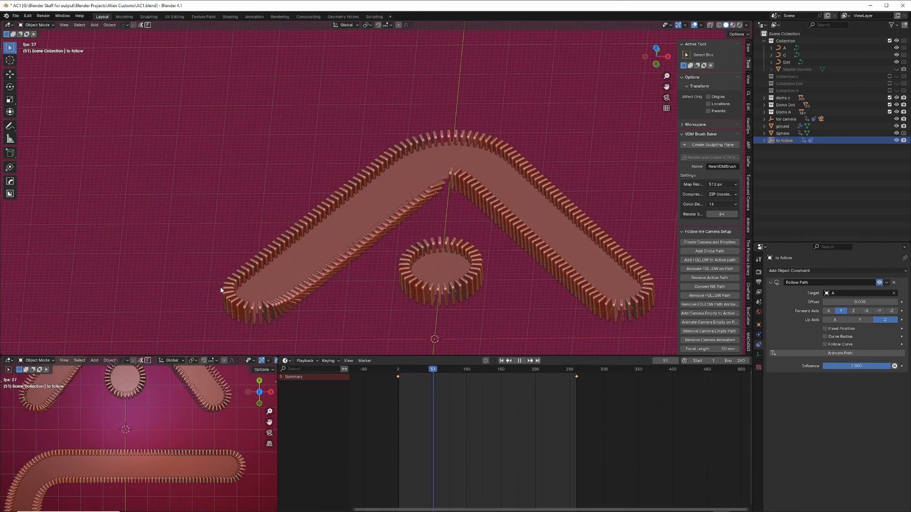
key(space)
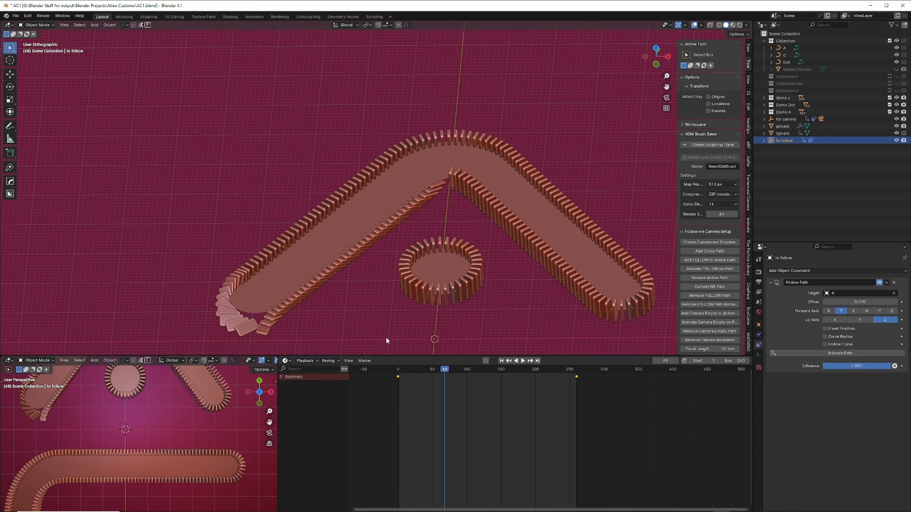
click(501, 361)
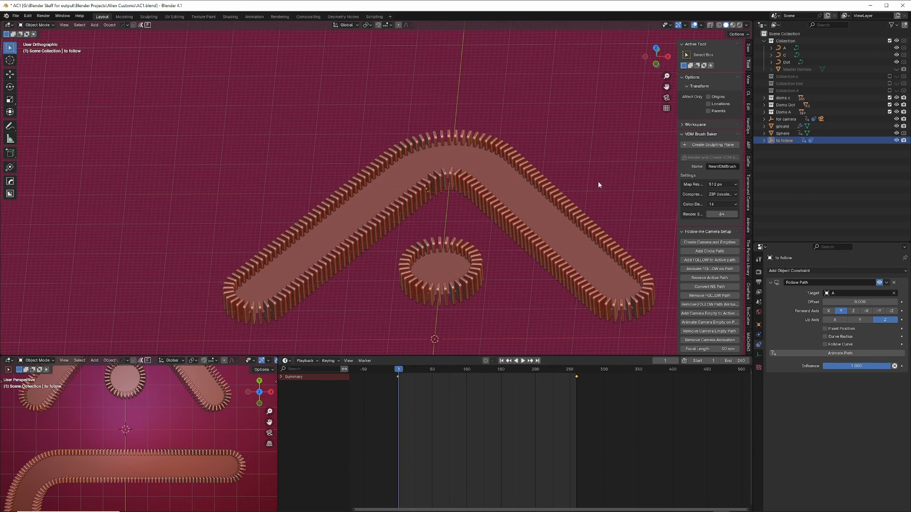
Hide the collection holding the letter paths and play the domino animation to frame 22
click(528, 215)
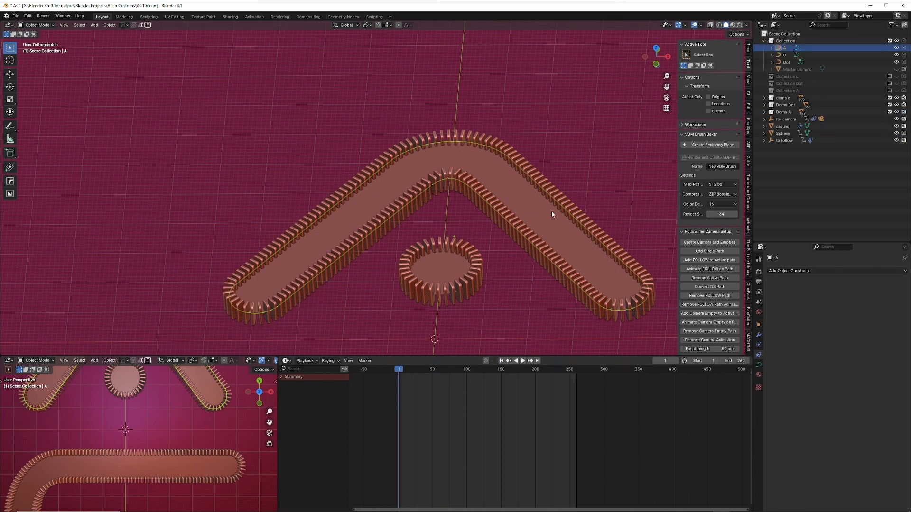
click(896, 41)
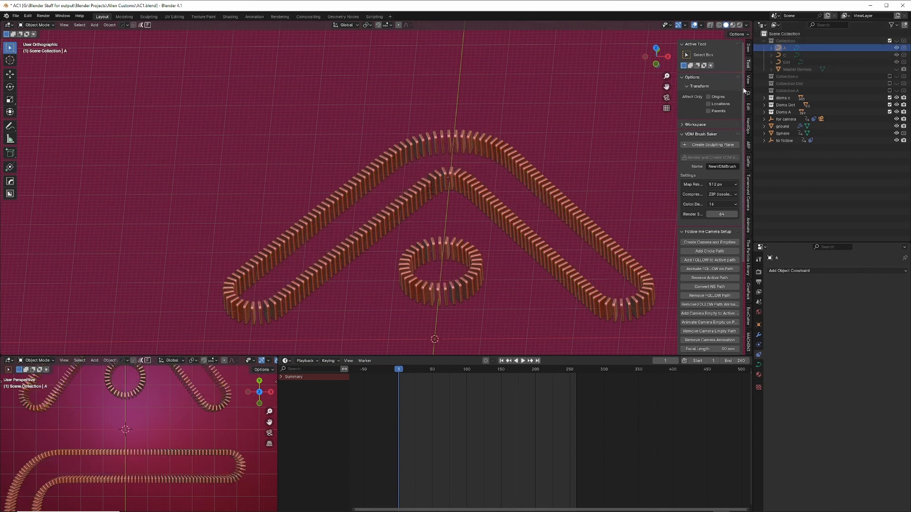
key(space)
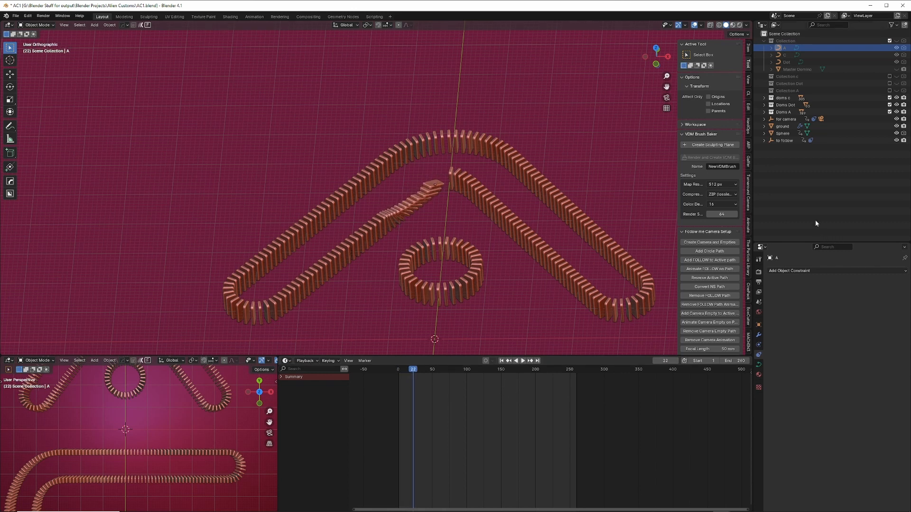
At frame 0, set the "to follow" empty's Follow Path offset to 5.100 and adjust the "for camera" empty's offset
click(836, 139)
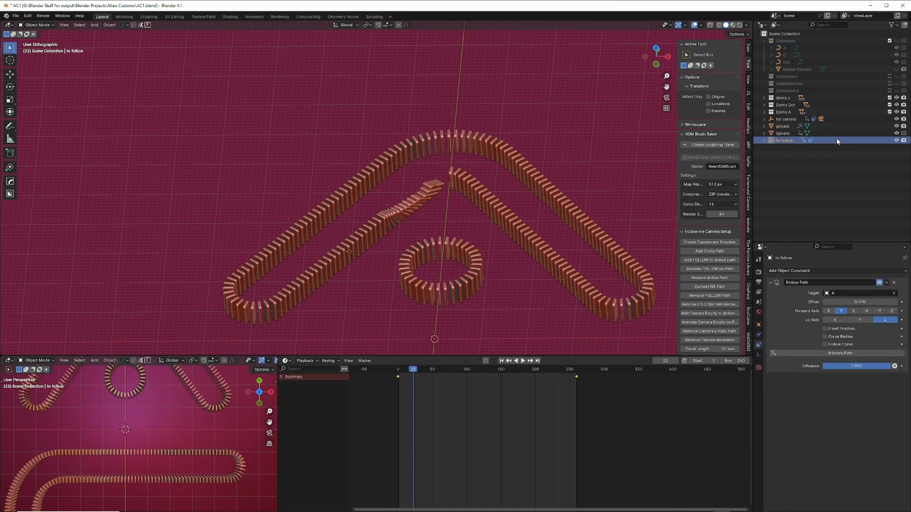
drag(410, 372, 396, 378)
key(space)
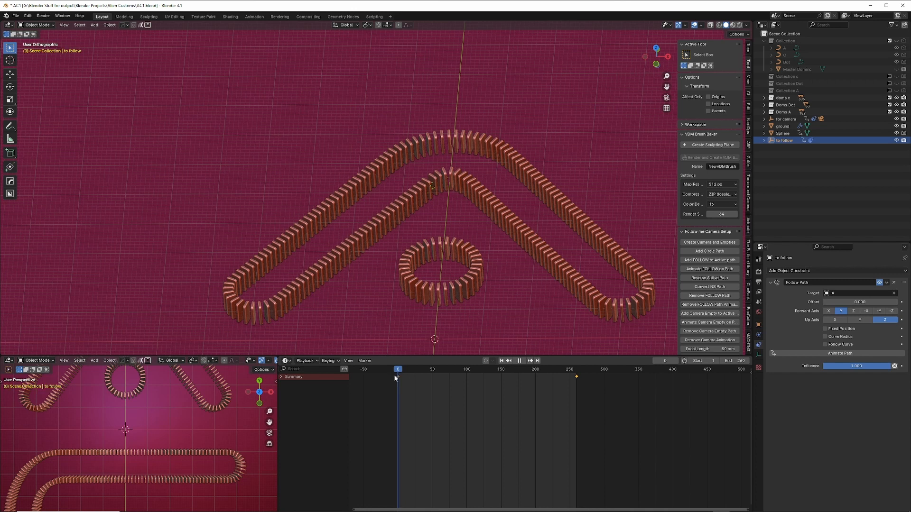
key(space)
drag(860, 302, 878, 302)
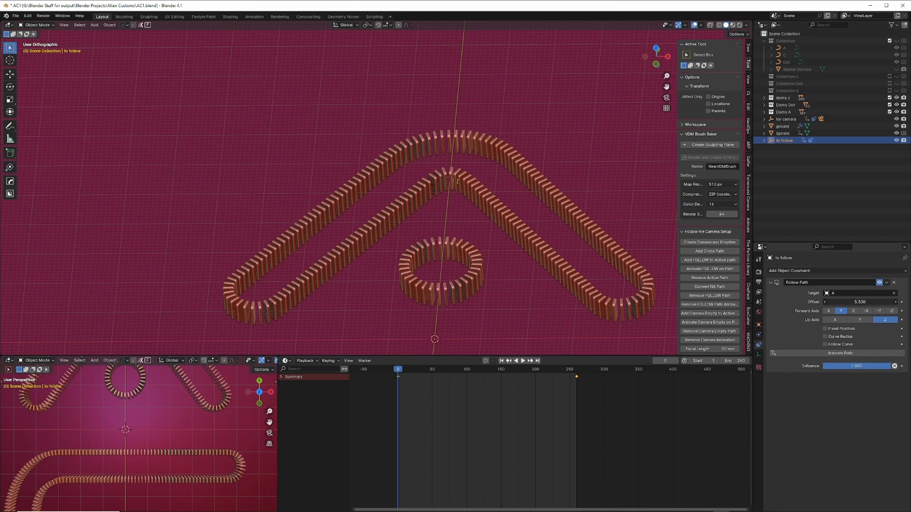
drag(145, 292, 143, 296)
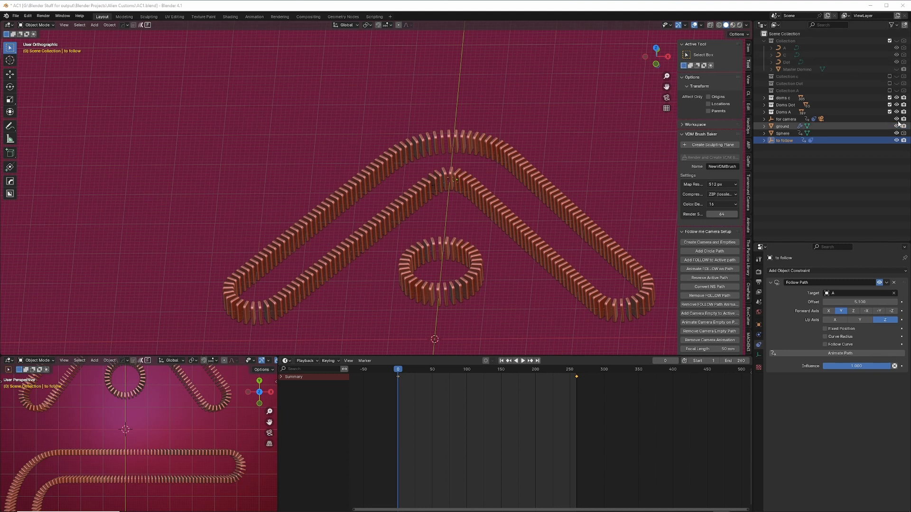
click(855, 121)
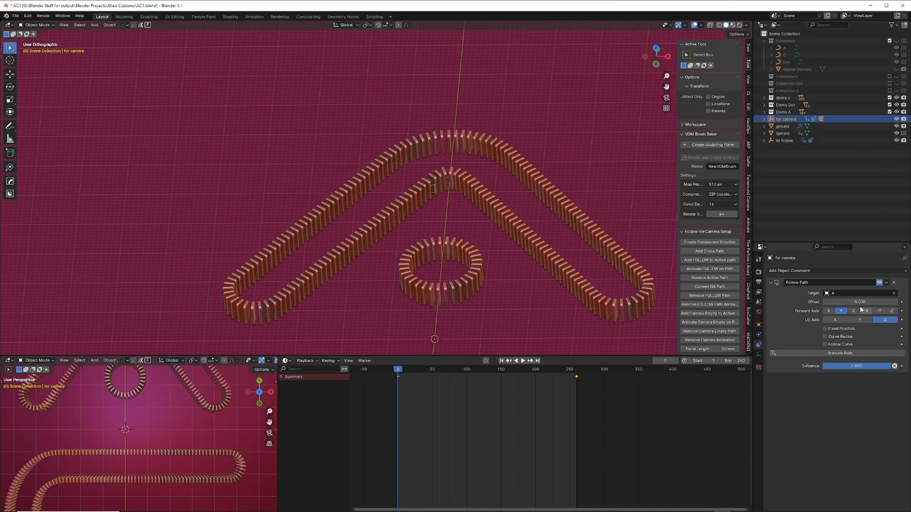
drag(861, 302, 882, 303)
Switch the small viewport to the camera view, play the animation to check the shot, and scrub to frame 234
click(140, 417)
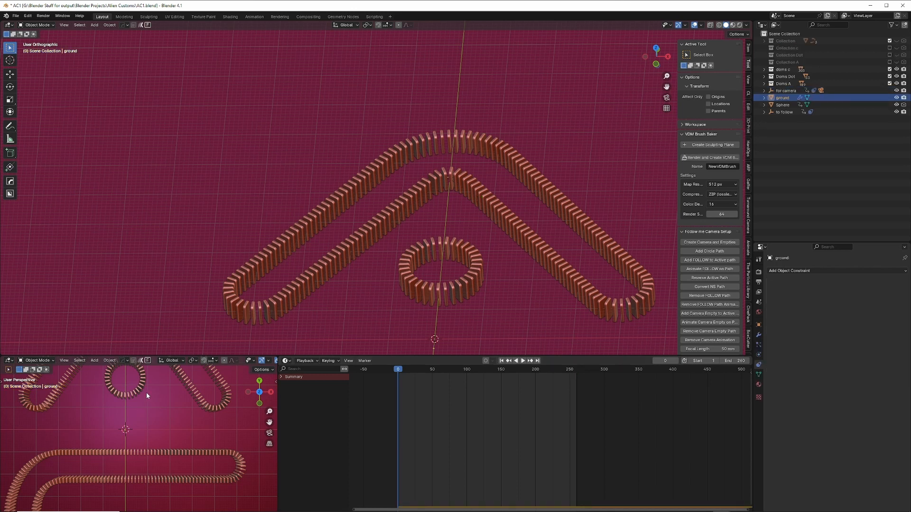
click(269, 433)
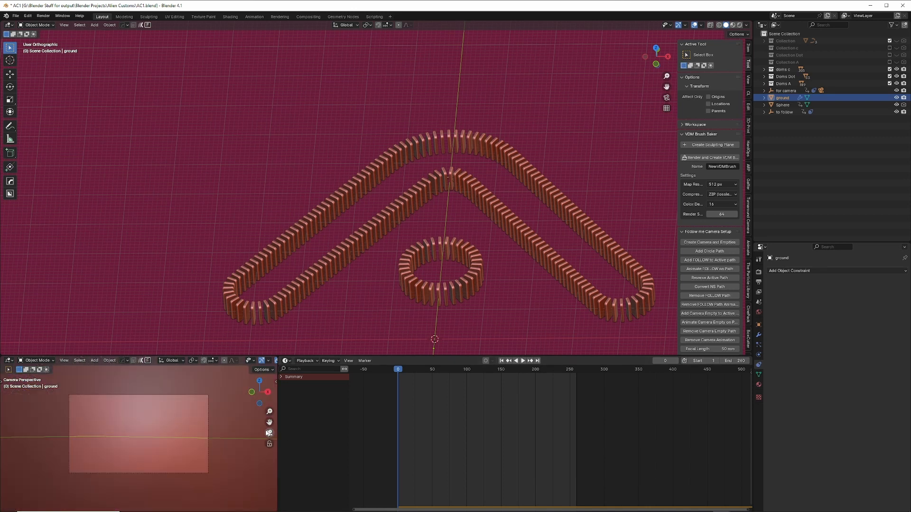
key(space)
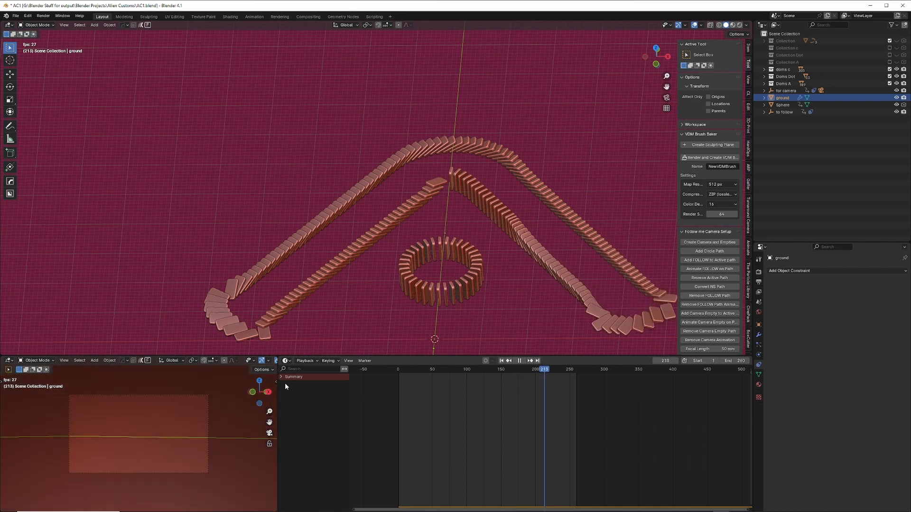
key(space)
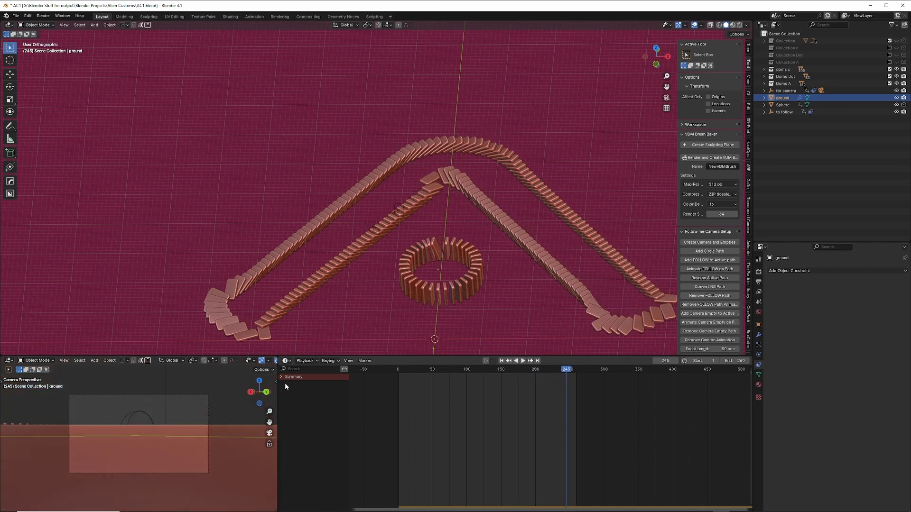
mouse_move(564, 371)
mouse_down()
mouse_move(551, 371)
mouse_move(559, 372)
mouse_up()
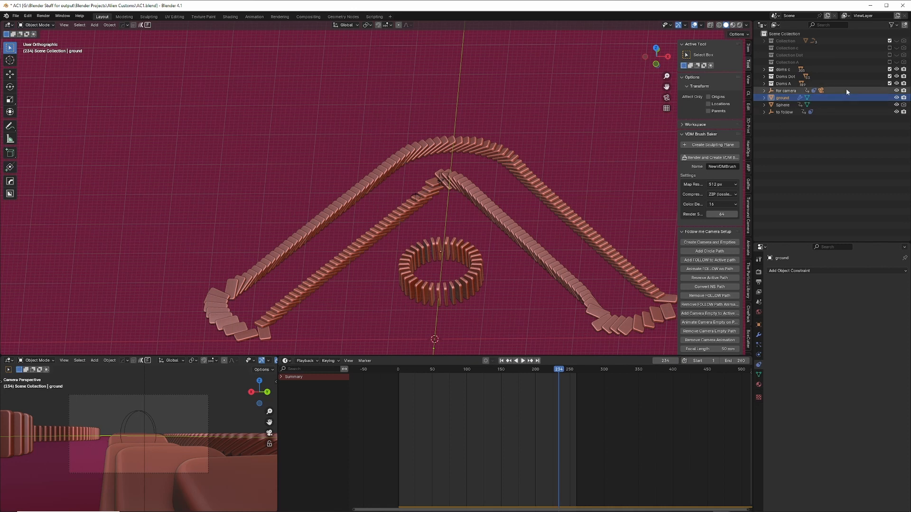
Raise the camera under the "for camera" empty about 45 mm along Z and replay the animation, stopping at frame 156
click(764, 90)
click(829, 112)
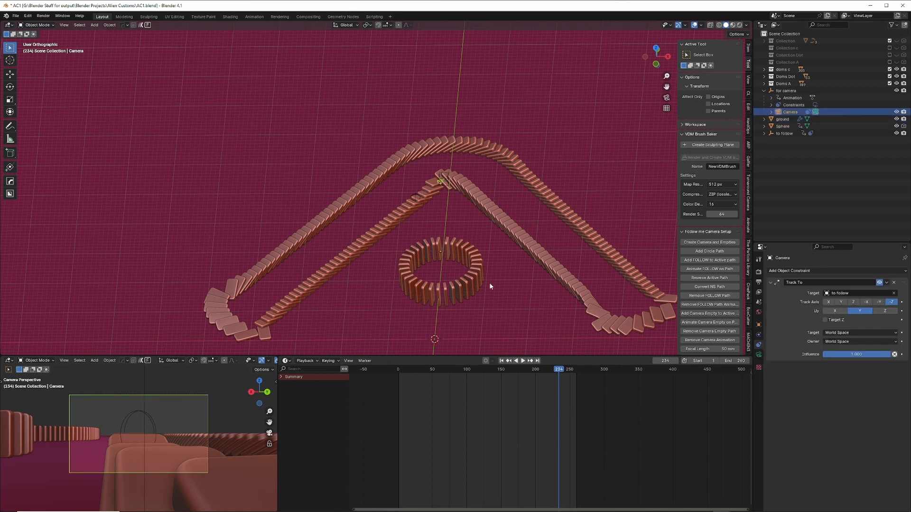
key(g)
key(z)
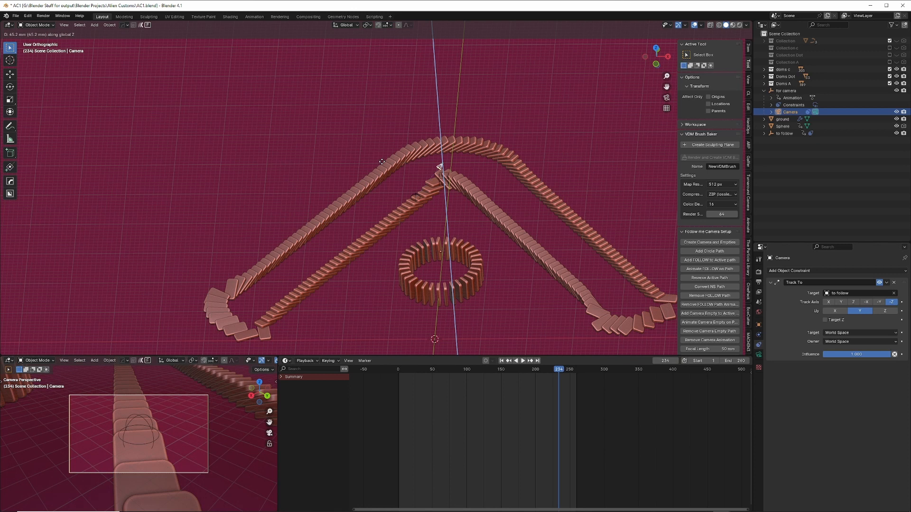
click(382, 162)
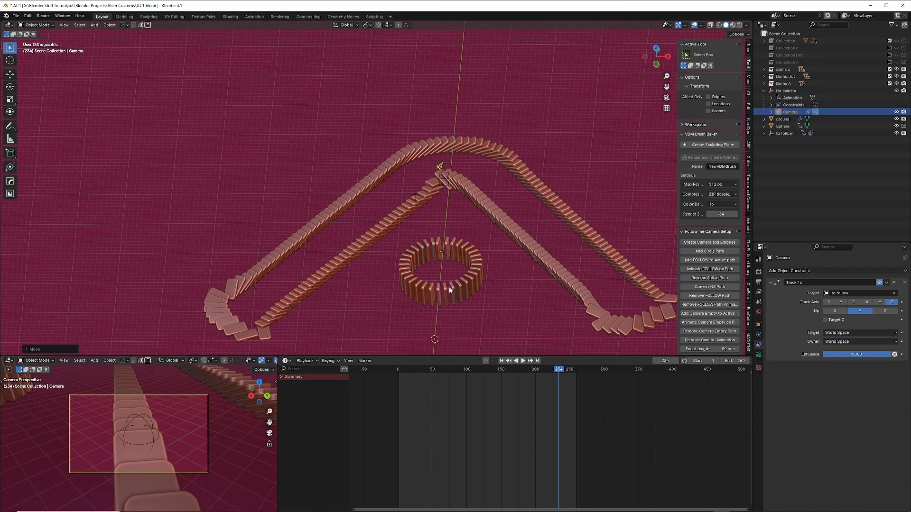
click(501, 361)
key(space)
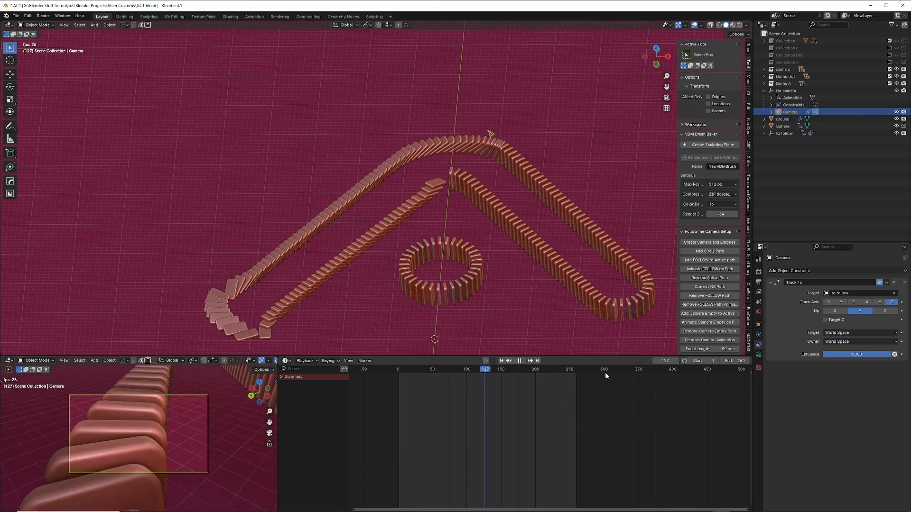
key(space)
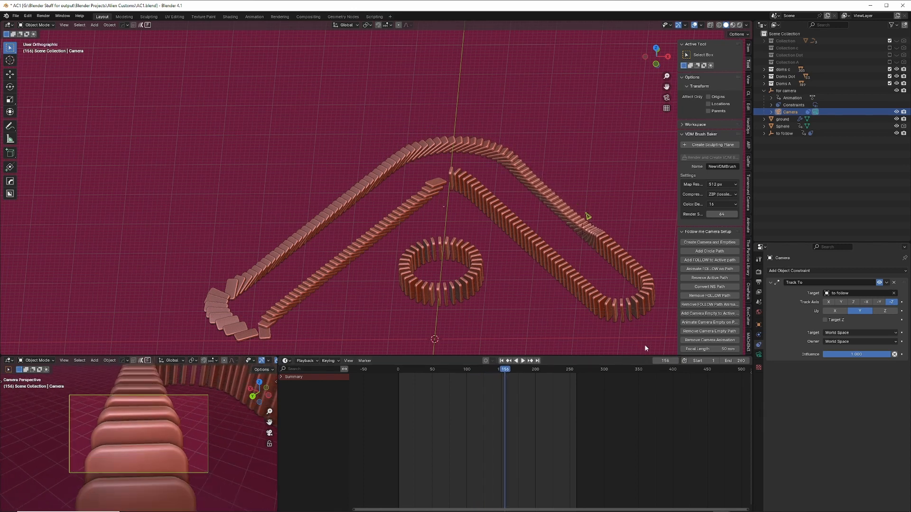
Set the camera's focal length to 17 mm and play the animation to check the wider shot, stopping at frame 108
drag(712, 349, 682, 349)
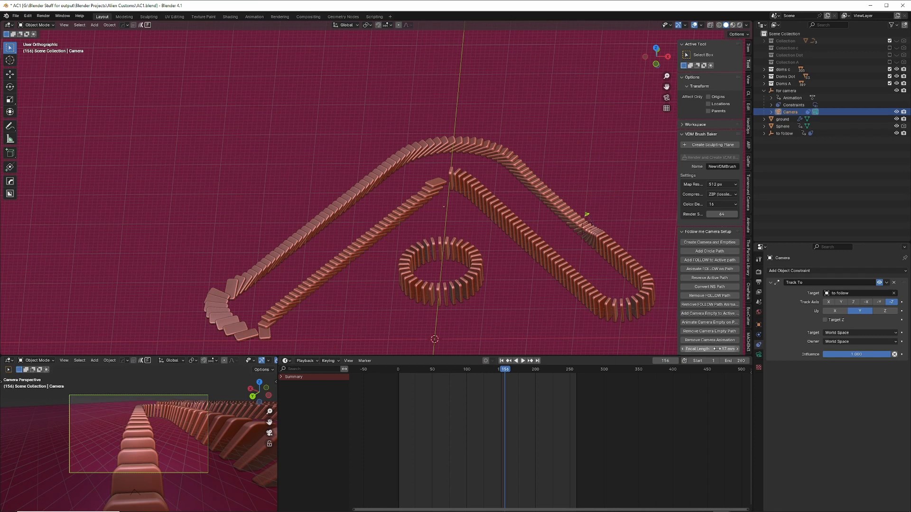
key(space)
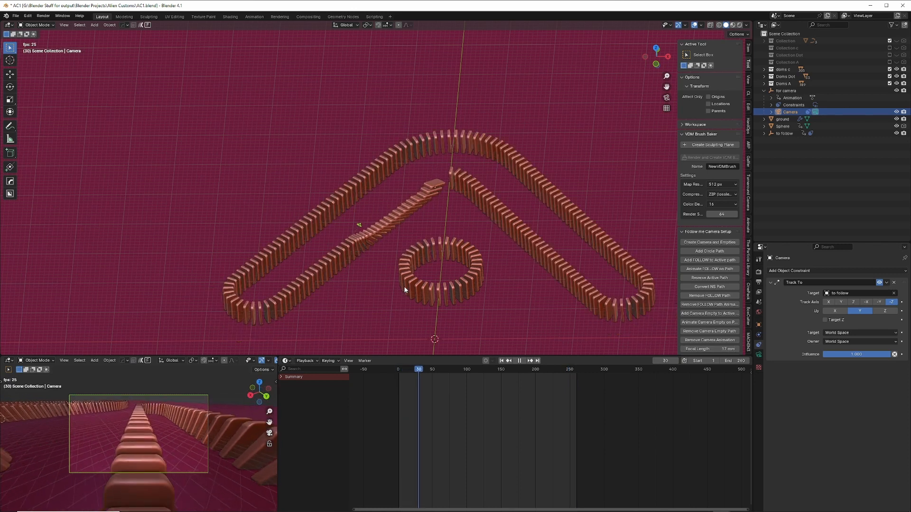
key(space)
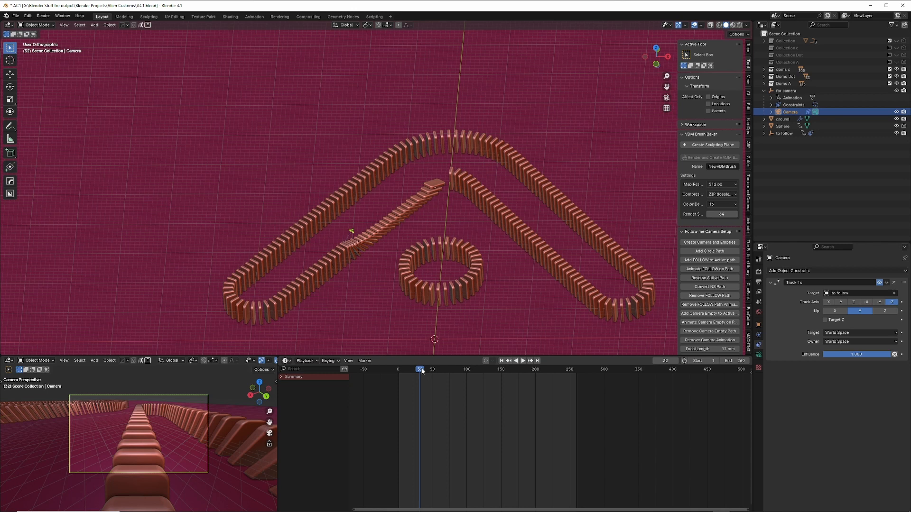
key(space)
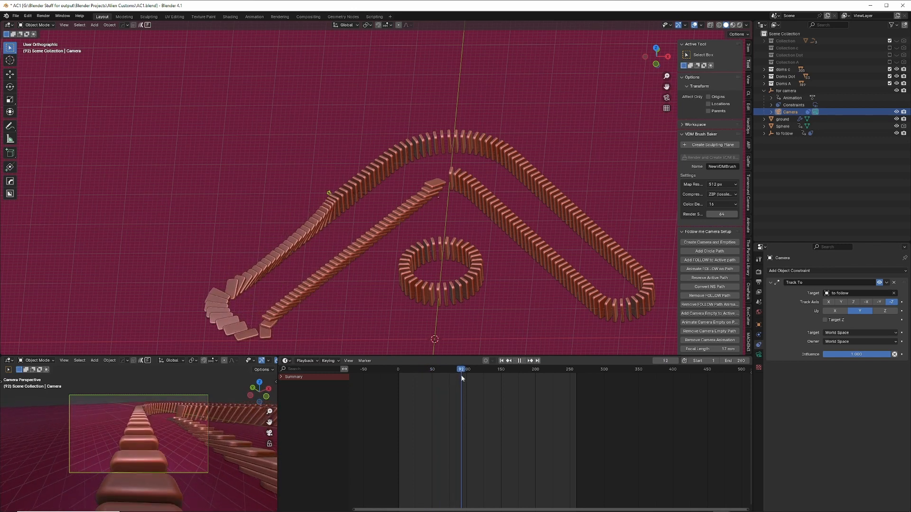
key(space)
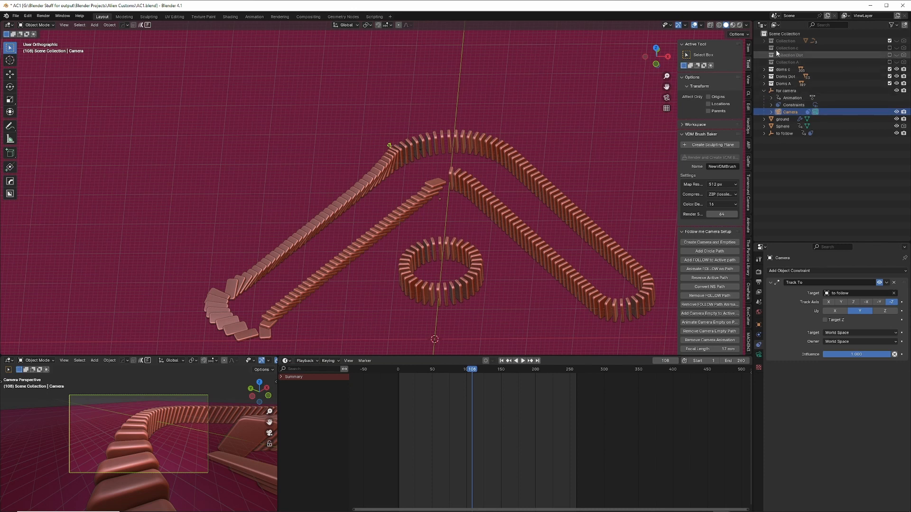
Unhide the collection holding the letter paths and set path A's Path Animation frames to 253
click(765, 41)
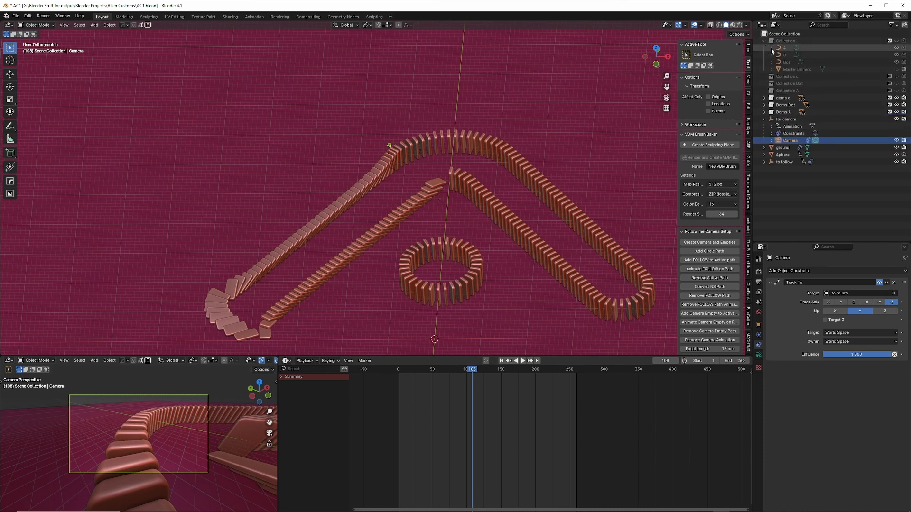
click(828, 47)
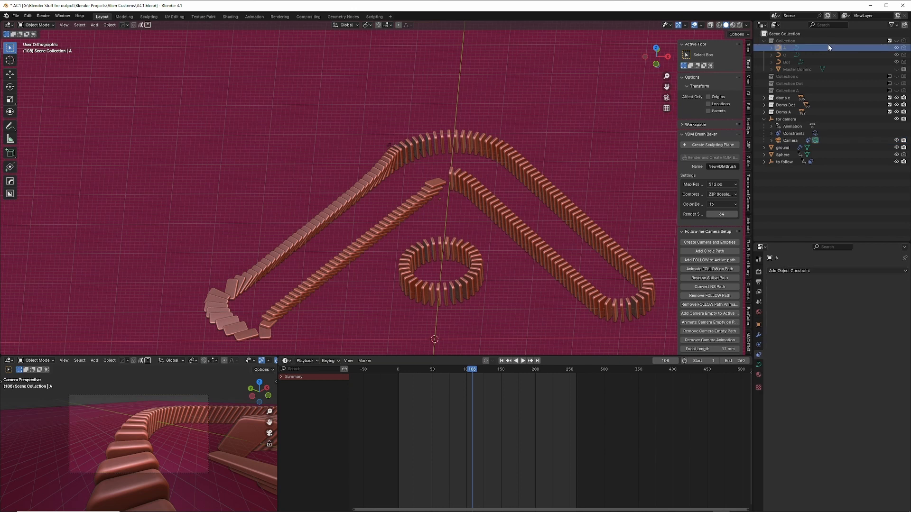
click(896, 48)
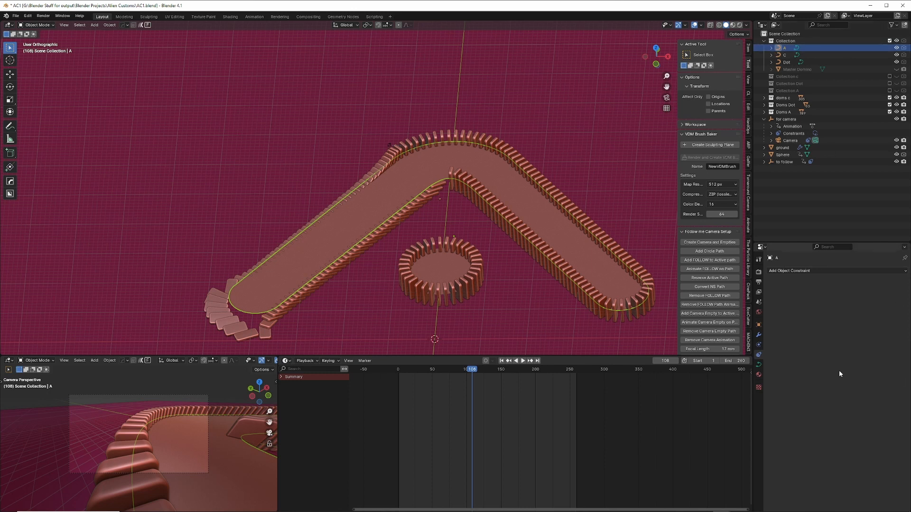
click(759, 364)
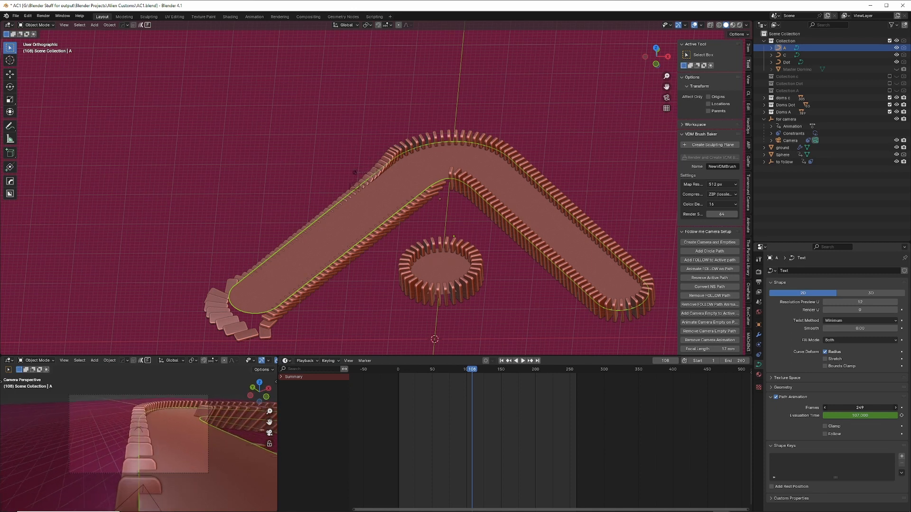
drag(859, 408, 862, 407)
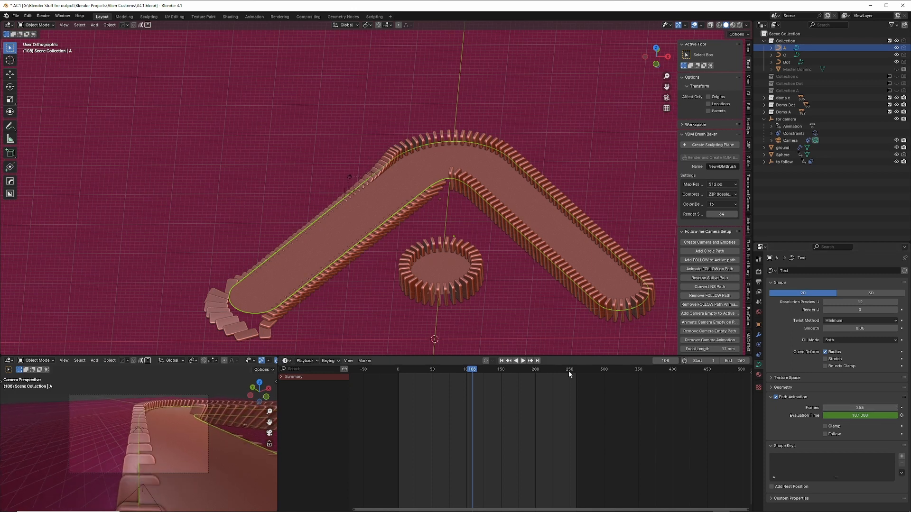
Replay the animation from frame 1 to frame 229 to check how the camera keeps pace with the falling dominoes
click(503, 361)
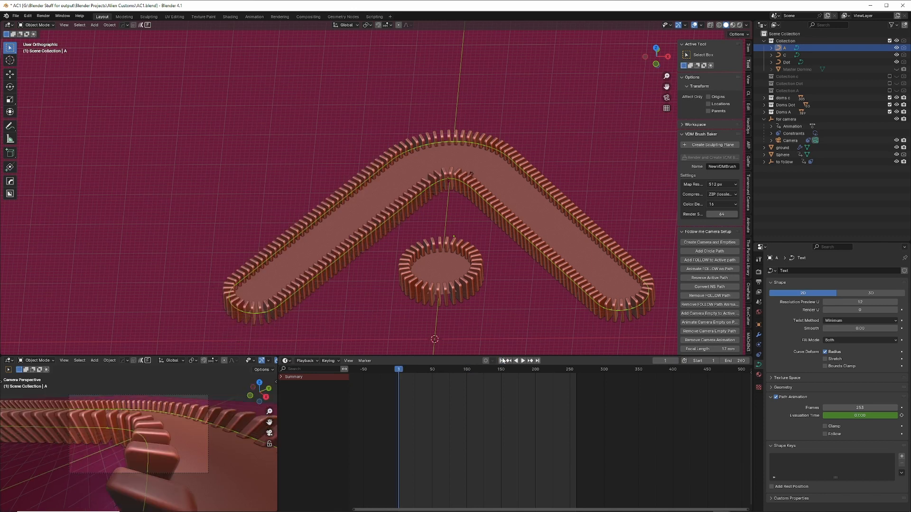
key(space)
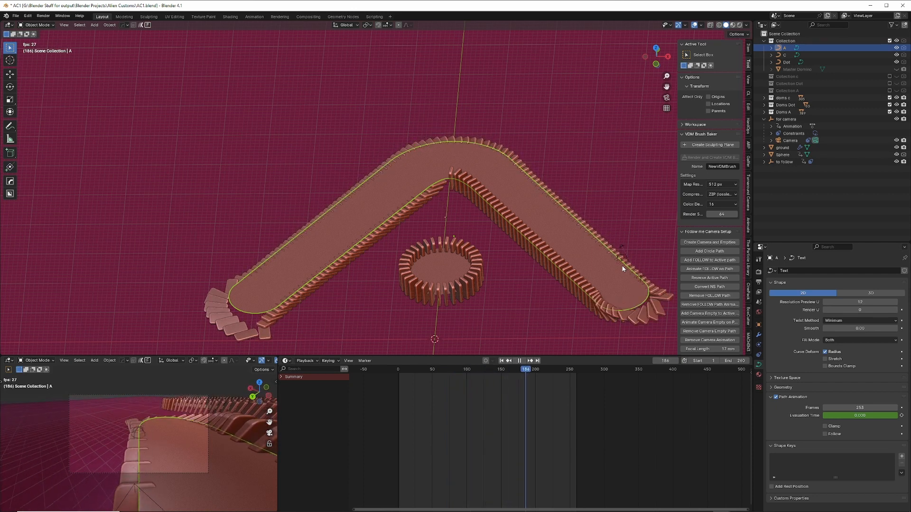
key(space)
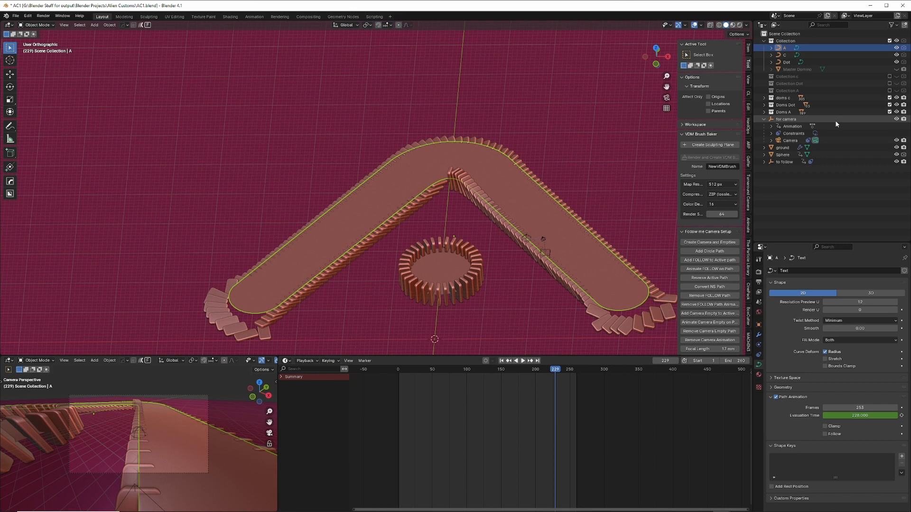
Lower the "to follow" empty's Follow Path offset to a negative value and replay the animation from frame 1 to frame 219
click(820, 160)
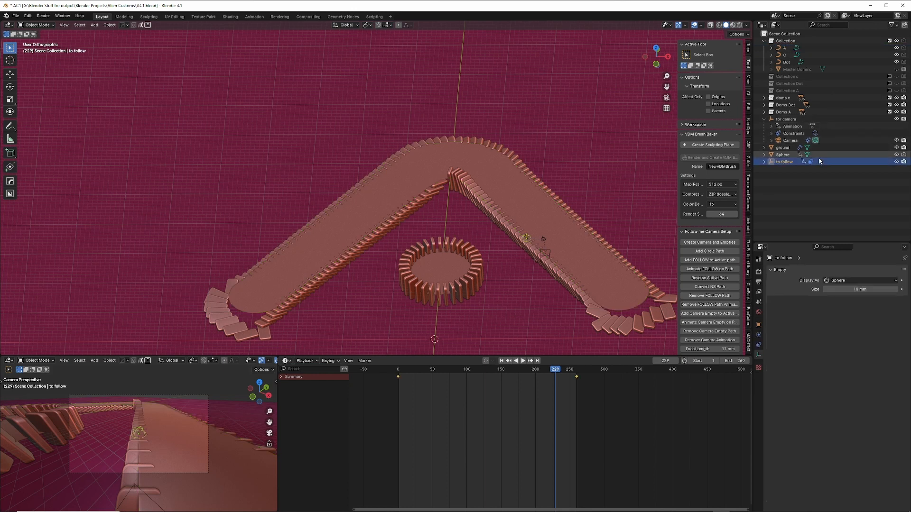
click(758, 345)
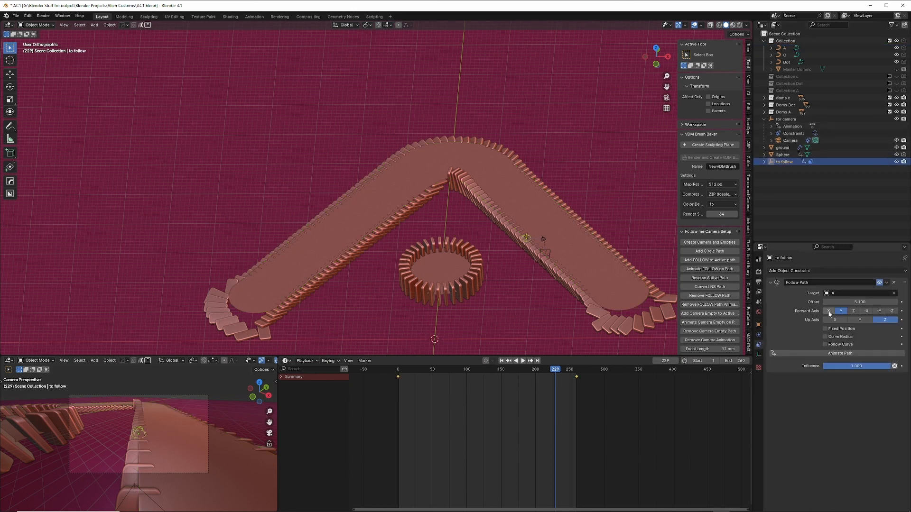
drag(863, 302, 752, 303)
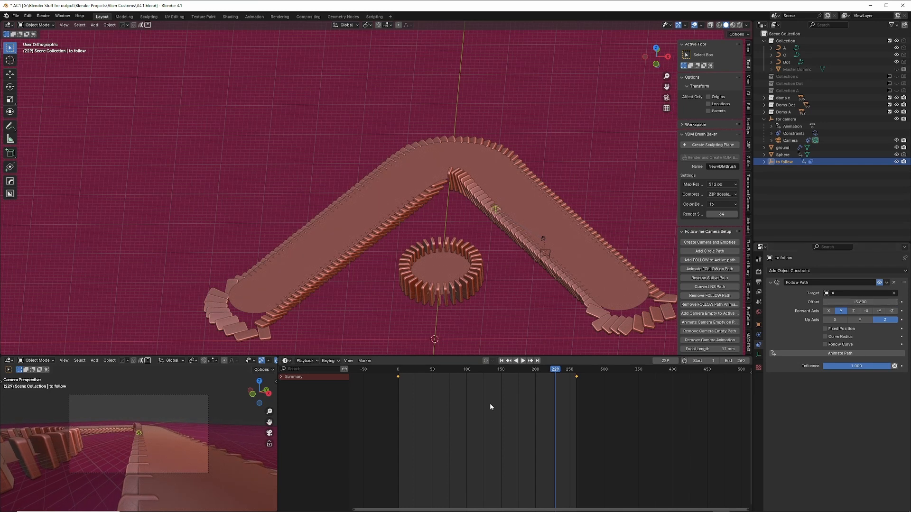
click(501, 361)
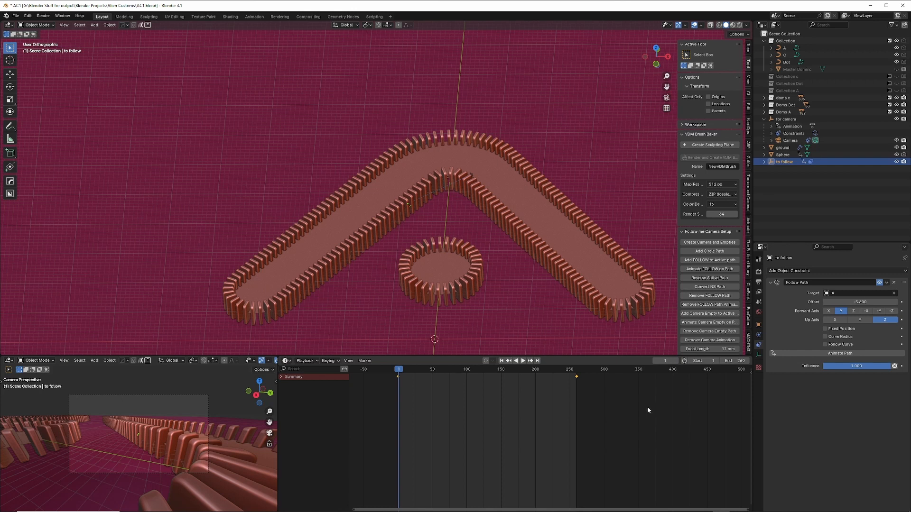
key(space)
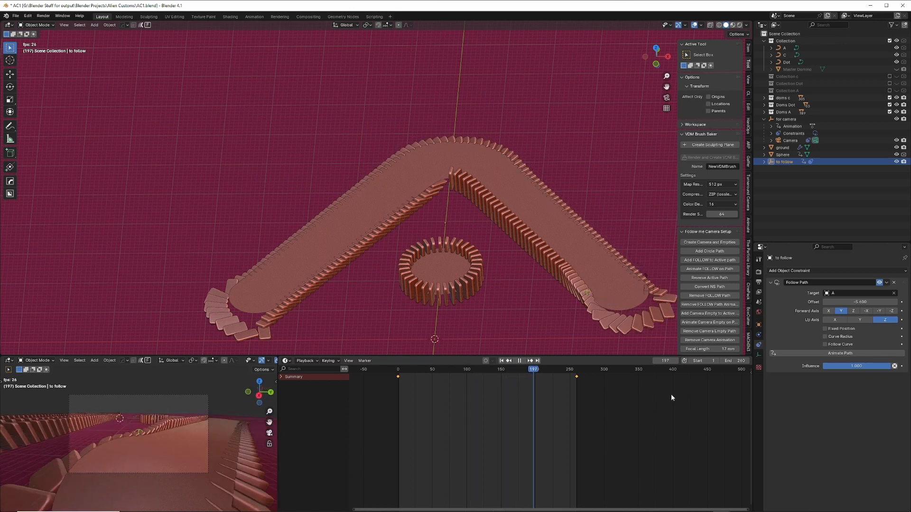
key(space)
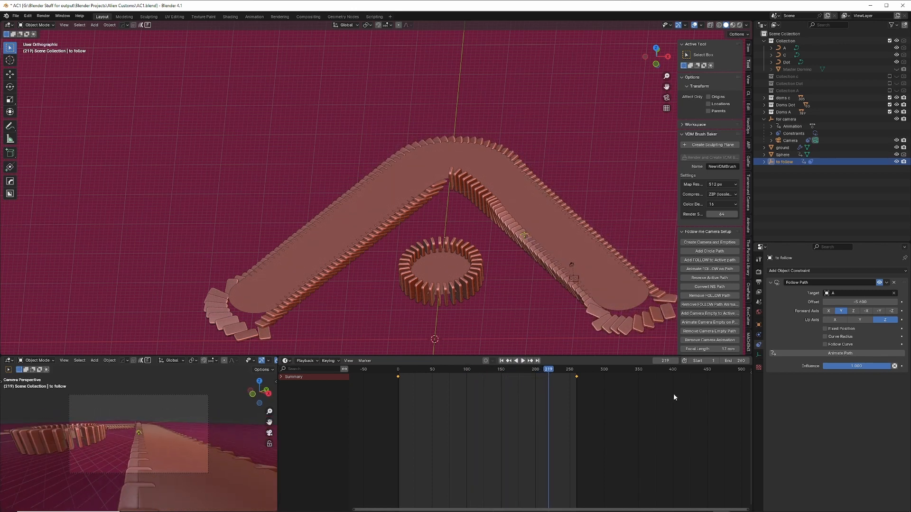
Hide the collection containing the letter paths and play the animation from frame 1 to frame 159
click(534, 204)
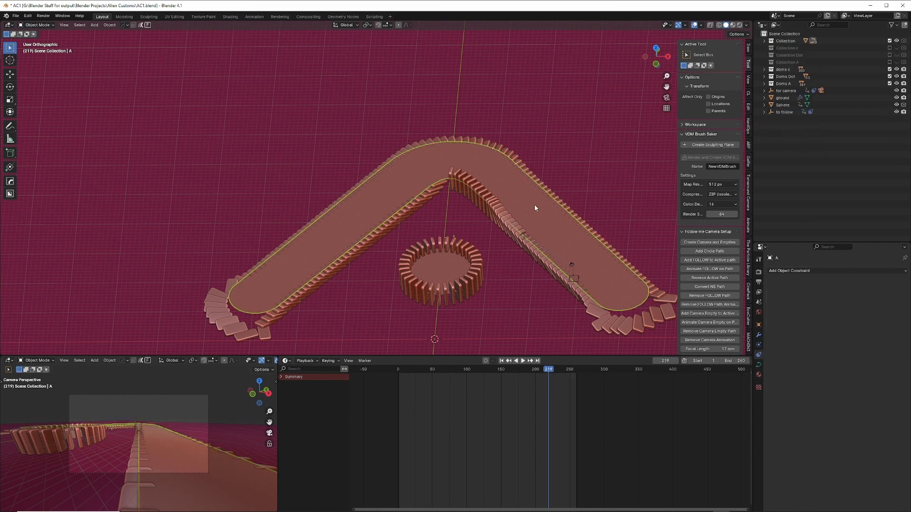
click(896, 41)
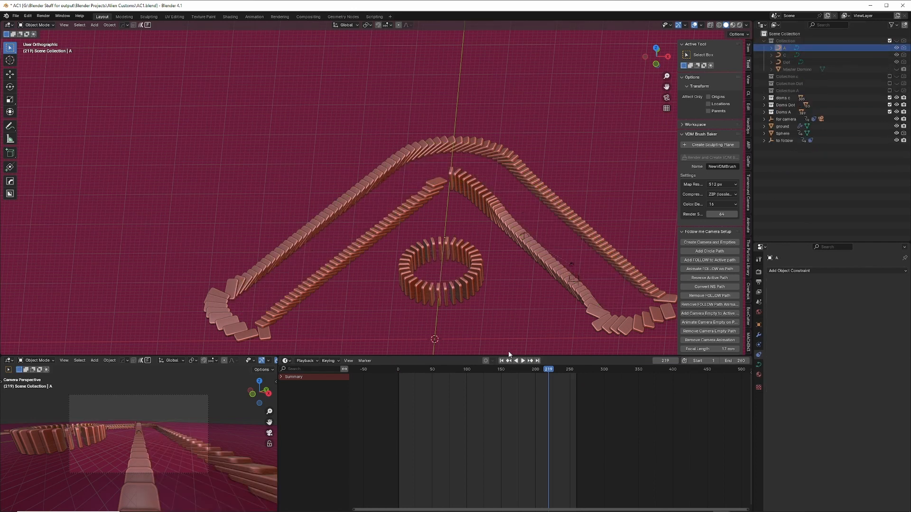
click(502, 361)
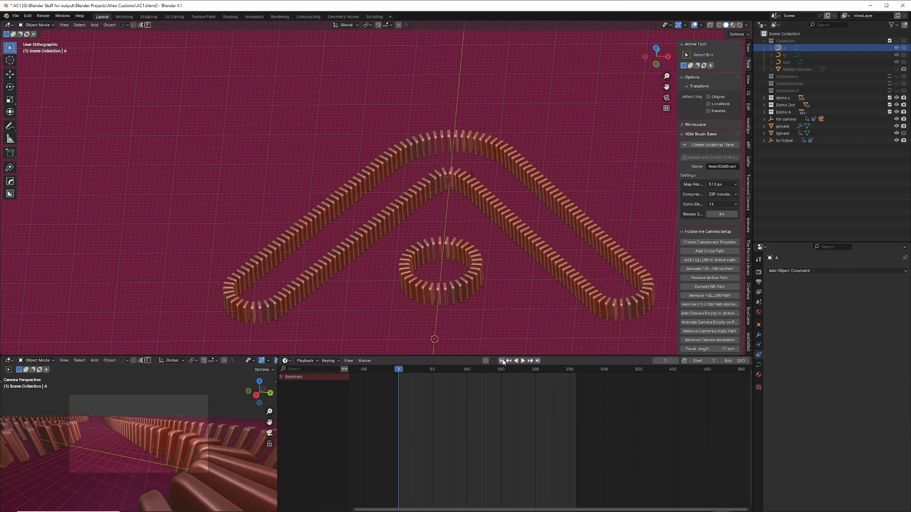
key(space)
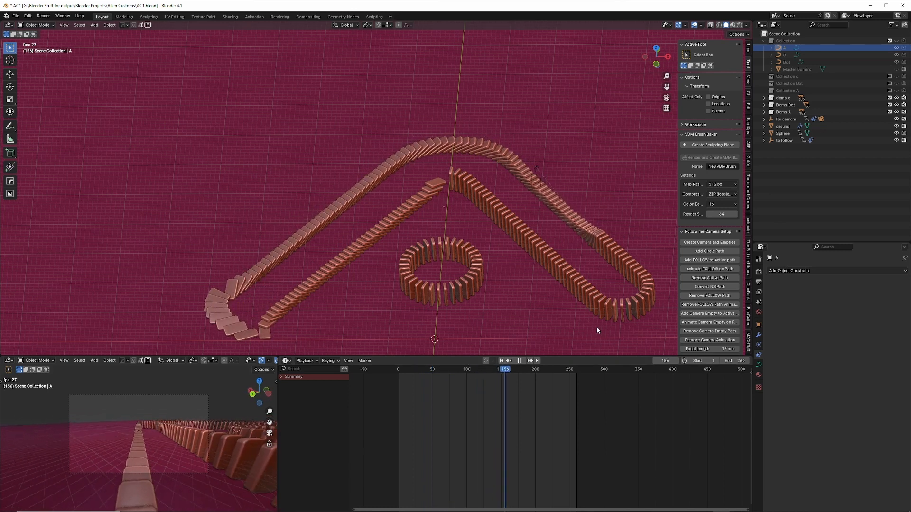
key(space)
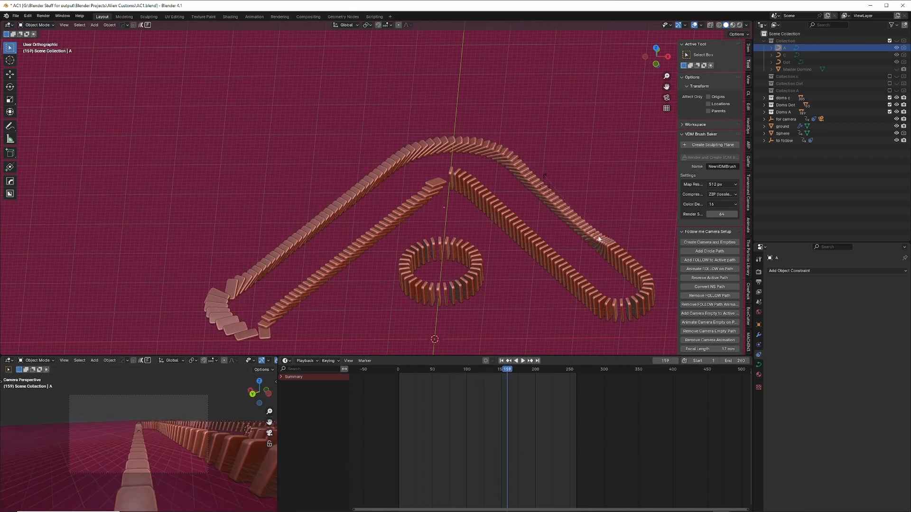
Move the camera sideways along X away from the domino row and replay the animation from frame 1 to frame 69
click(545, 179)
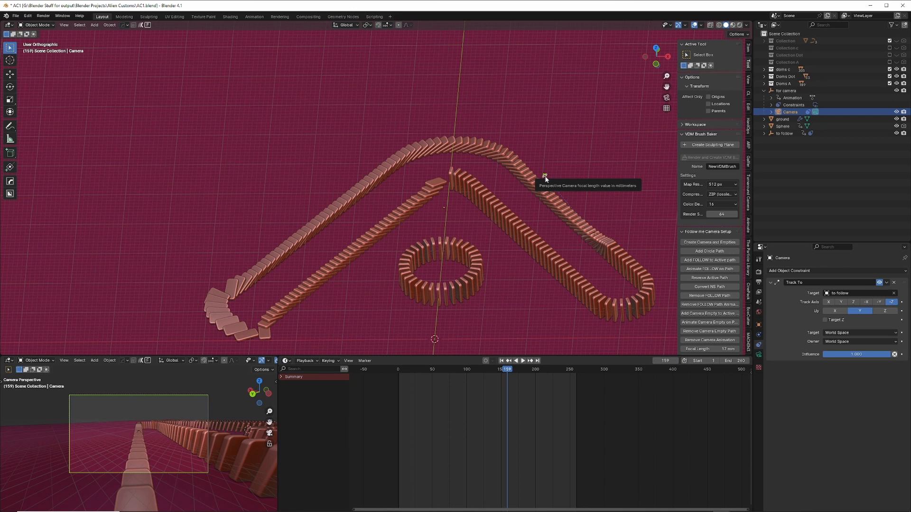
key(g)
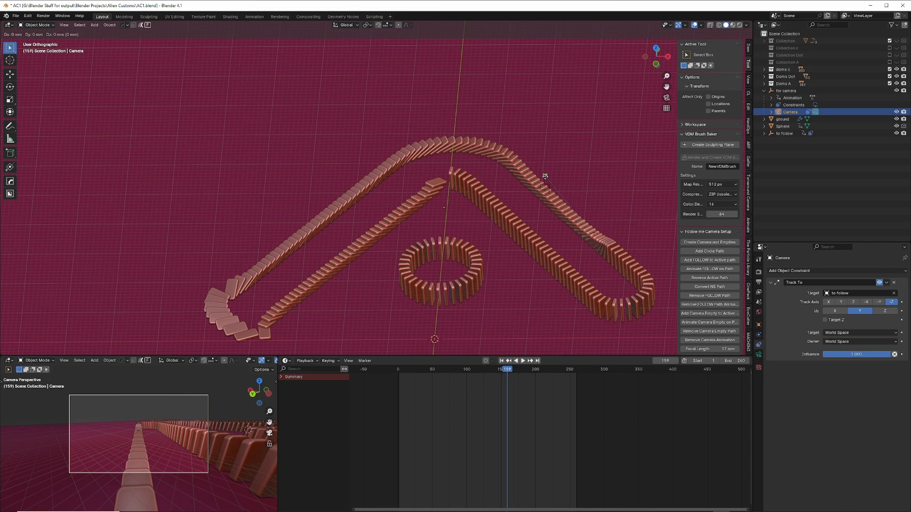
key(x)
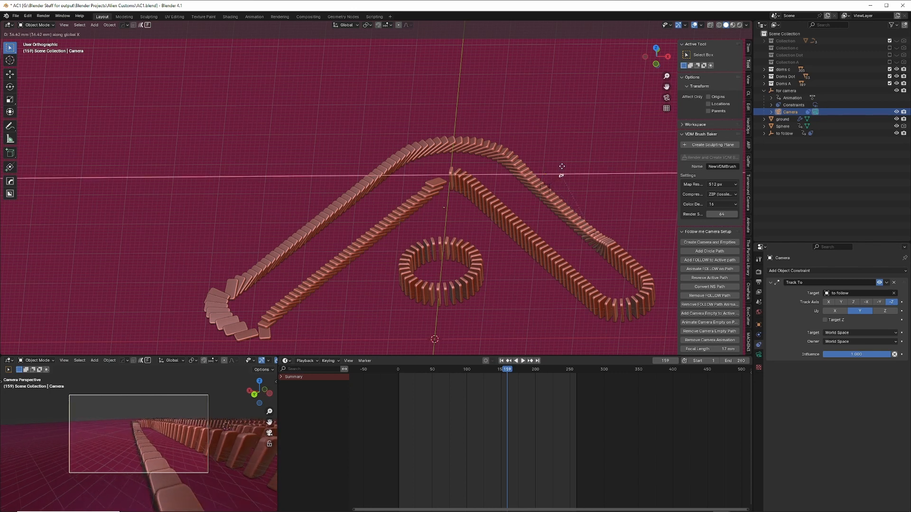
click(609, 151)
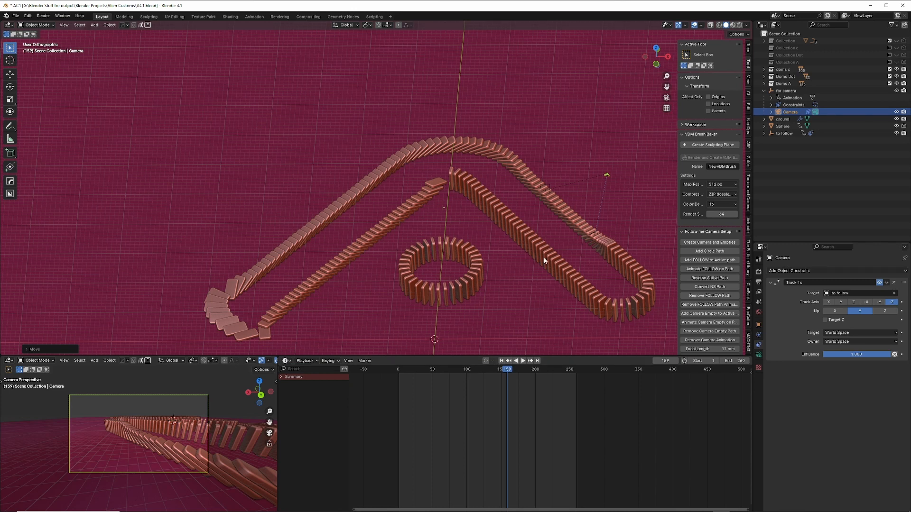
click(502, 361)
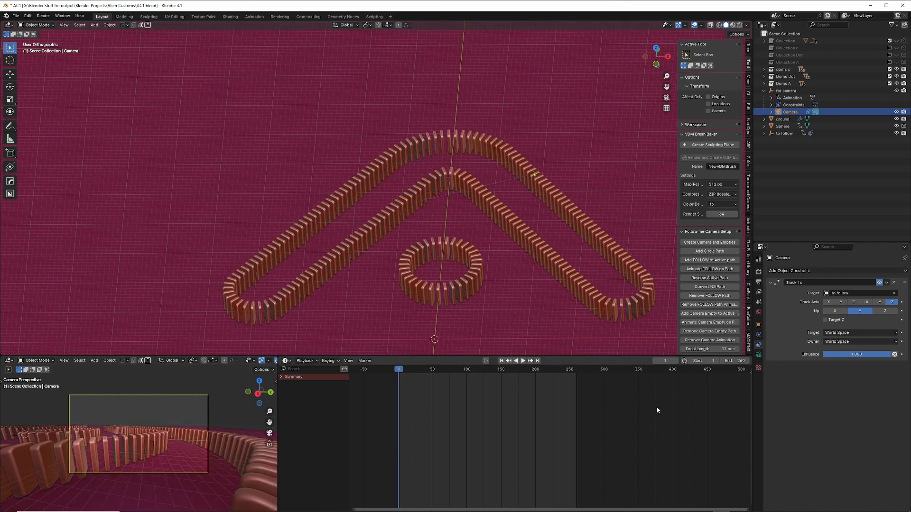
key(space)
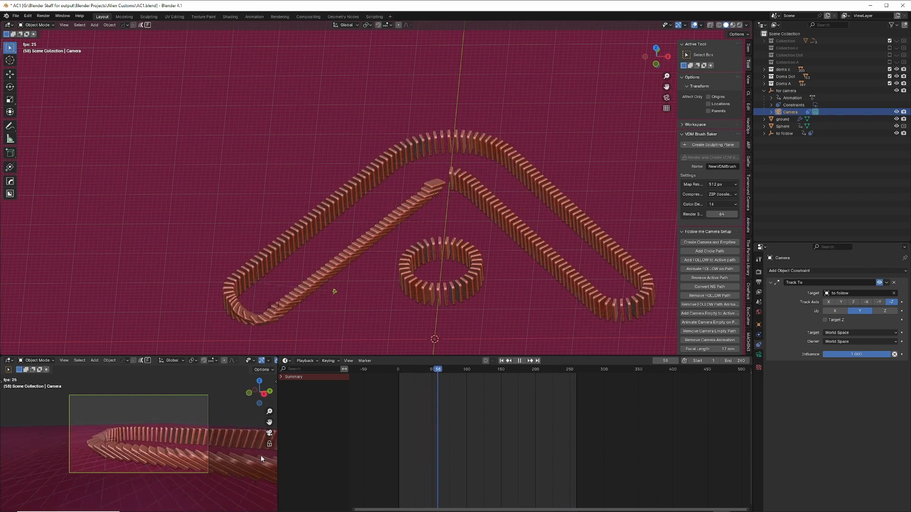
key(space)
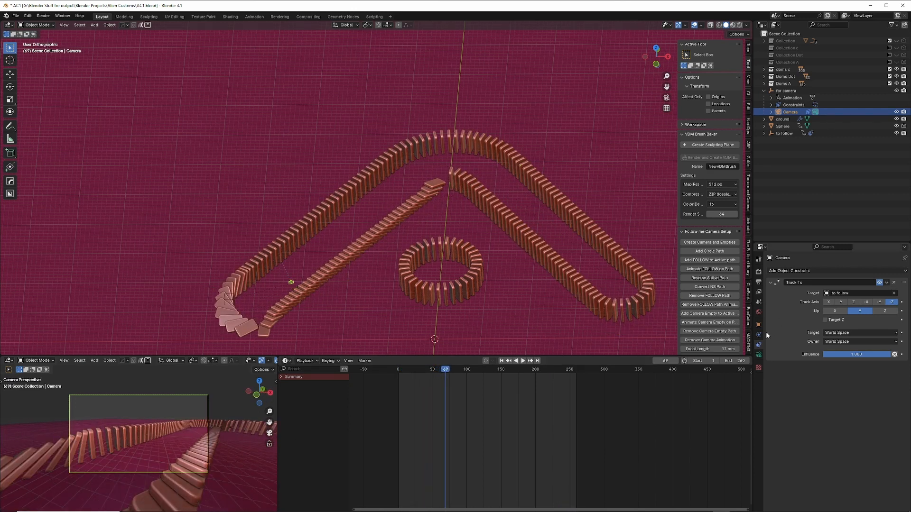
Set the camera's focal length to 30 mm in its lens settings and review the remaining Follow me Camera Setup options
click(759, 355)
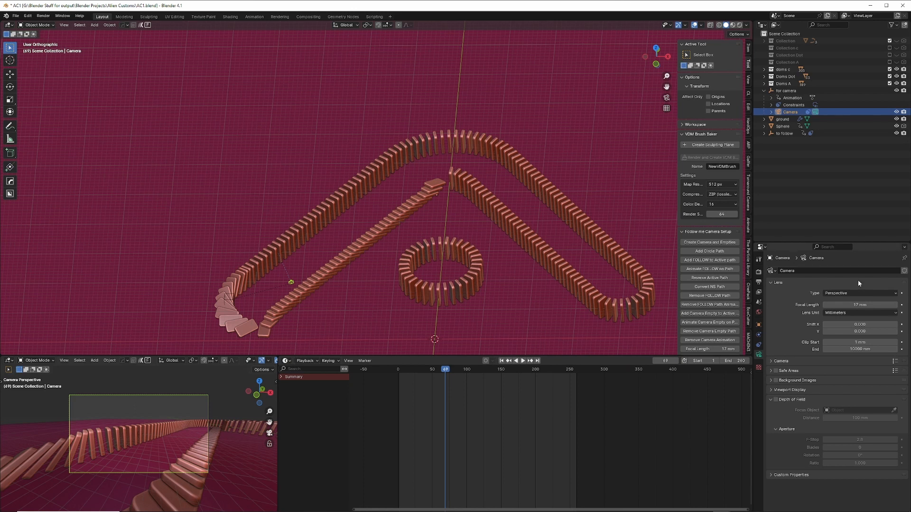
drag(860, 305, 907, 304)
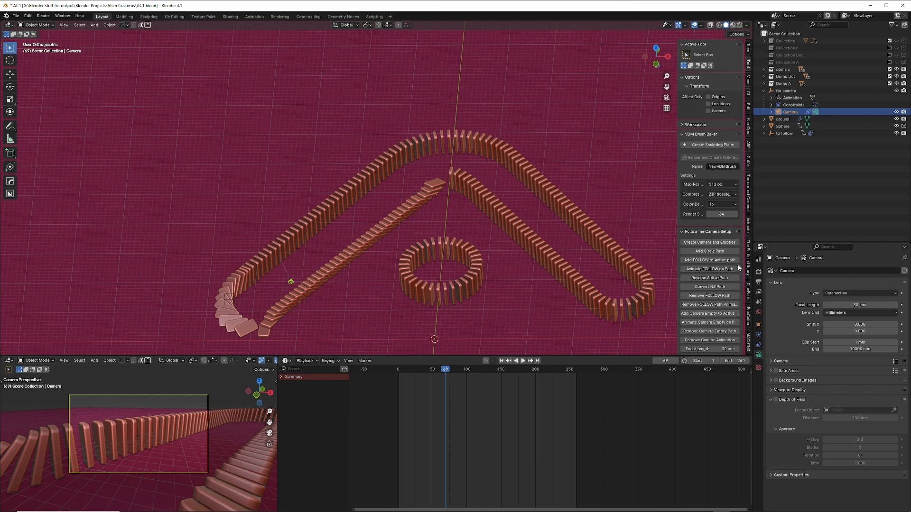
scroll(729, 321, down, 2)
scroll(730, 321, down, 3)
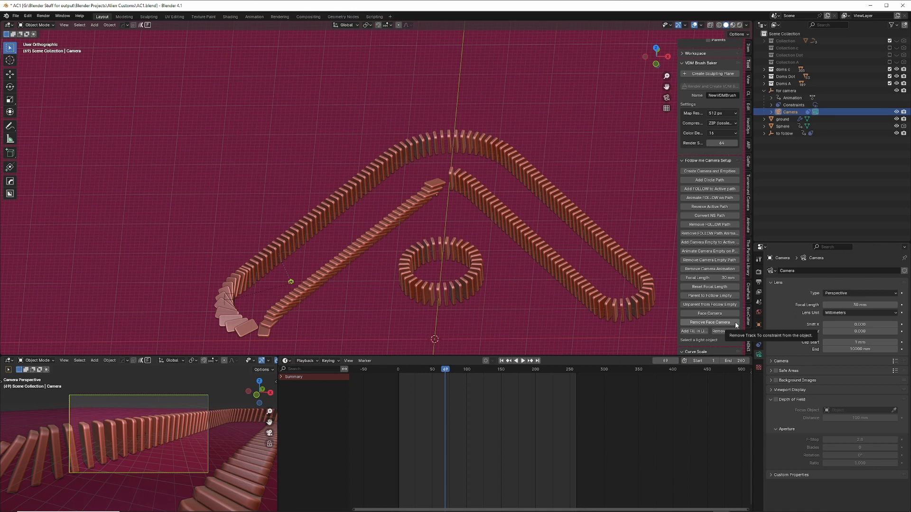
scroll(736, 325, down, 1)
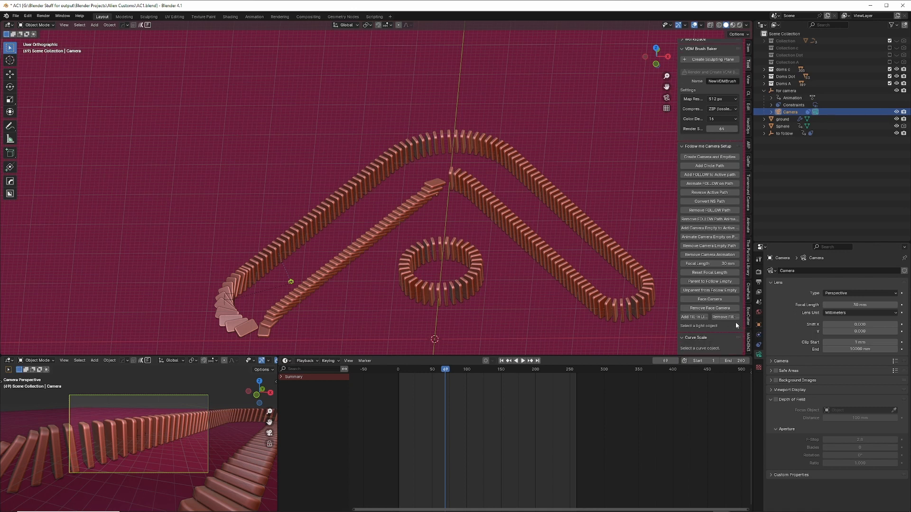